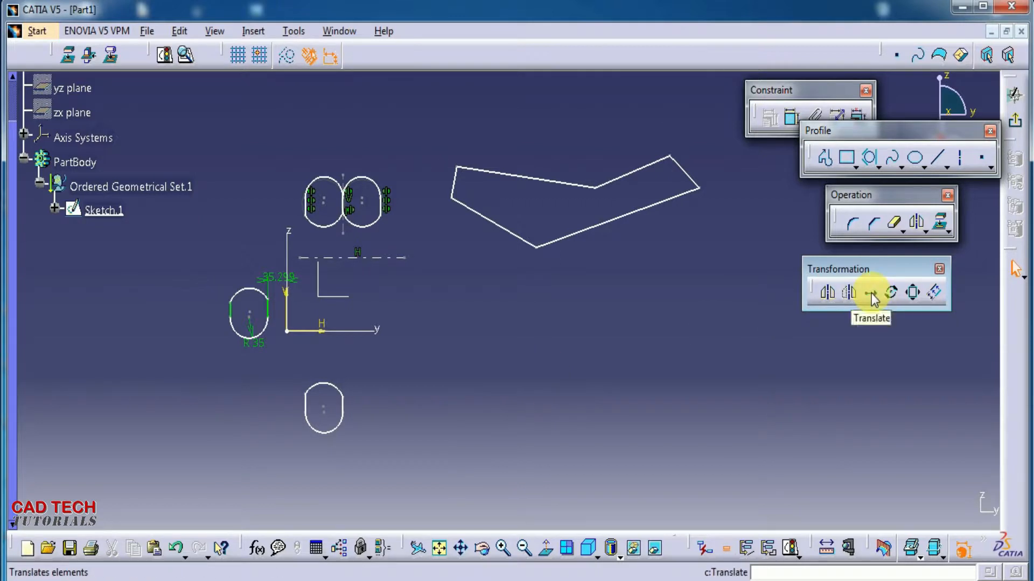
Duplicate the lower slot profile with Translate, placing one copy about 315 mm away horizontally from its center
left_click(871, 293)
middle_click_drag(735, 385, 725, 349)
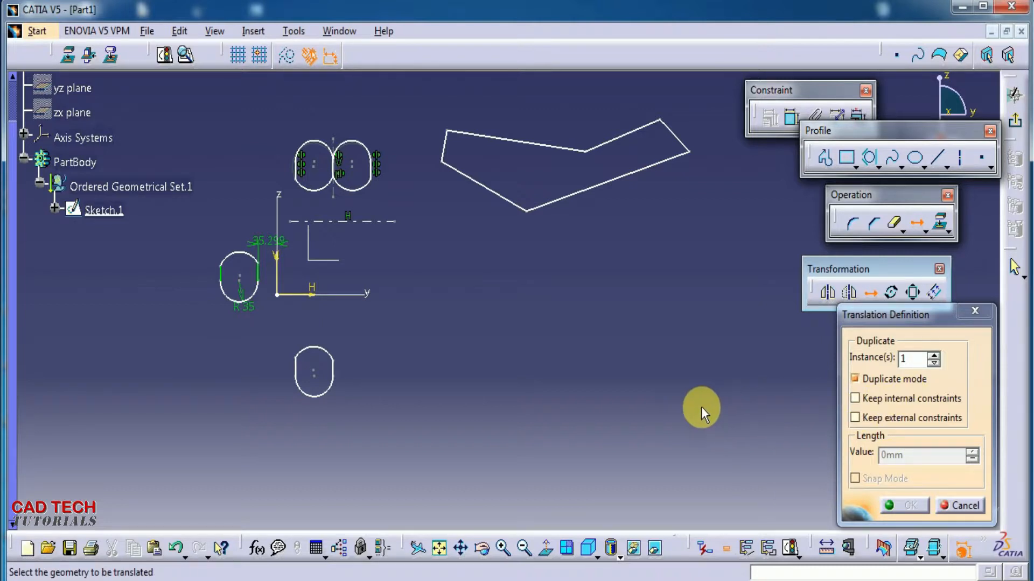
left_click_drag(277, 326, 357, 418)
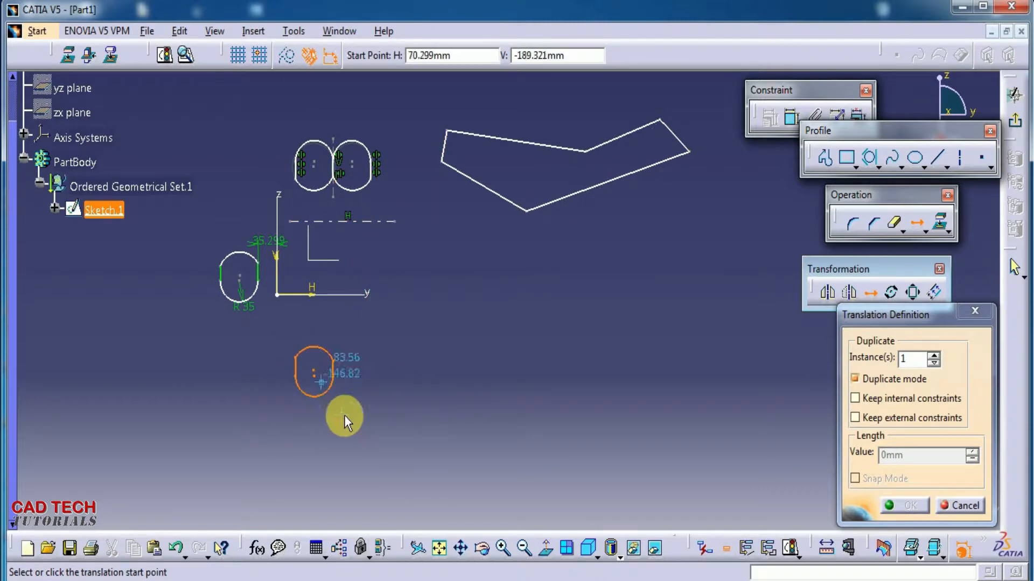
left_click(331, 372)
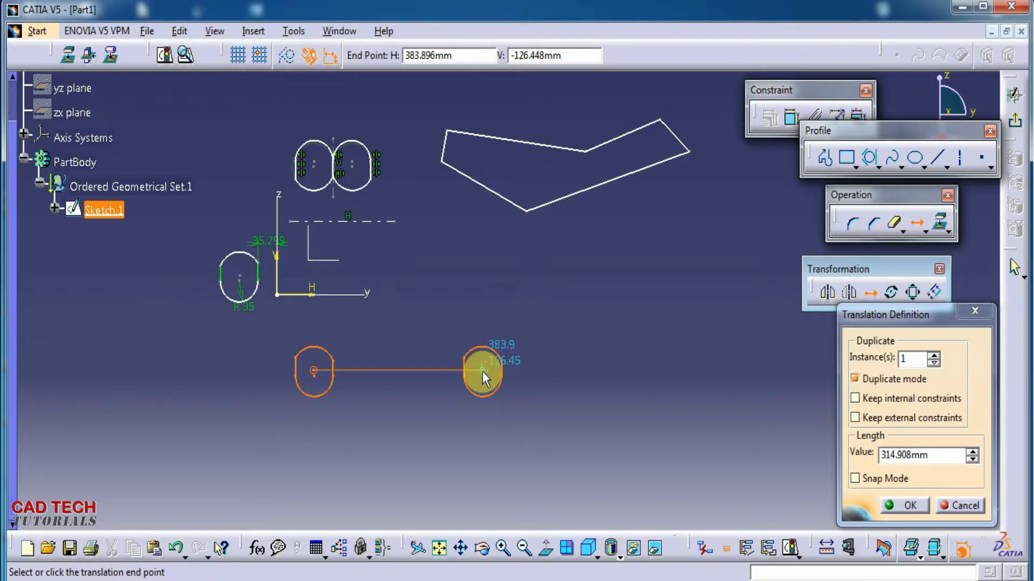
left_click(483, 370)
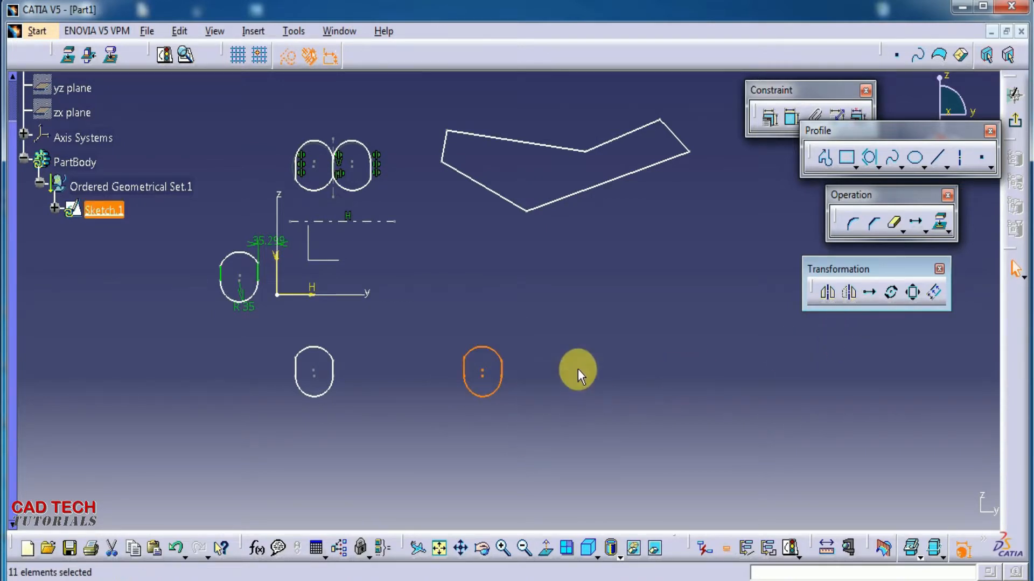
Translate one more duplicate of the new slot copy about 272 mm further along the same horizontal row
left_click(869, 292)
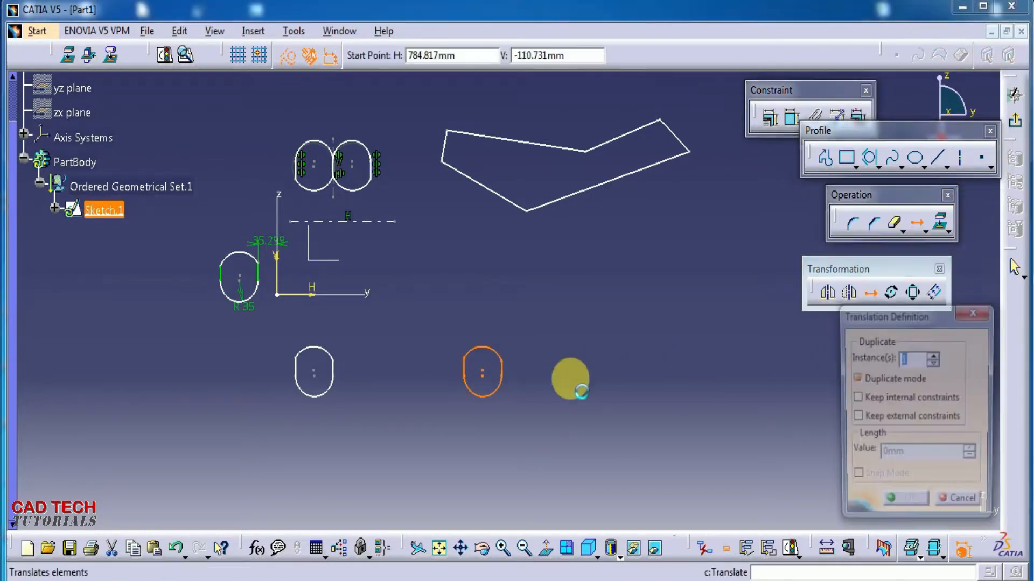
left_click(490, 370)
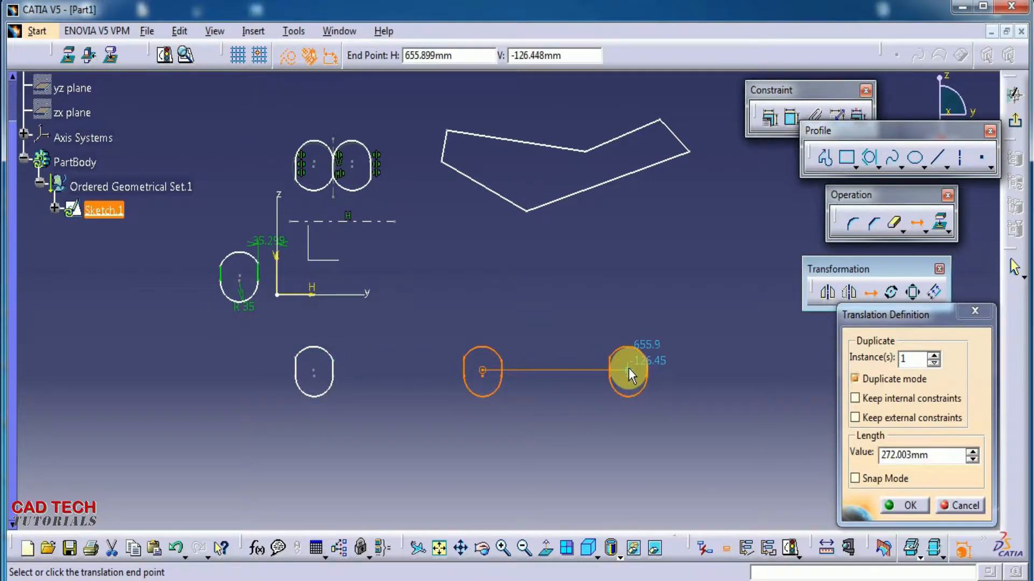
left_click(628, 367)
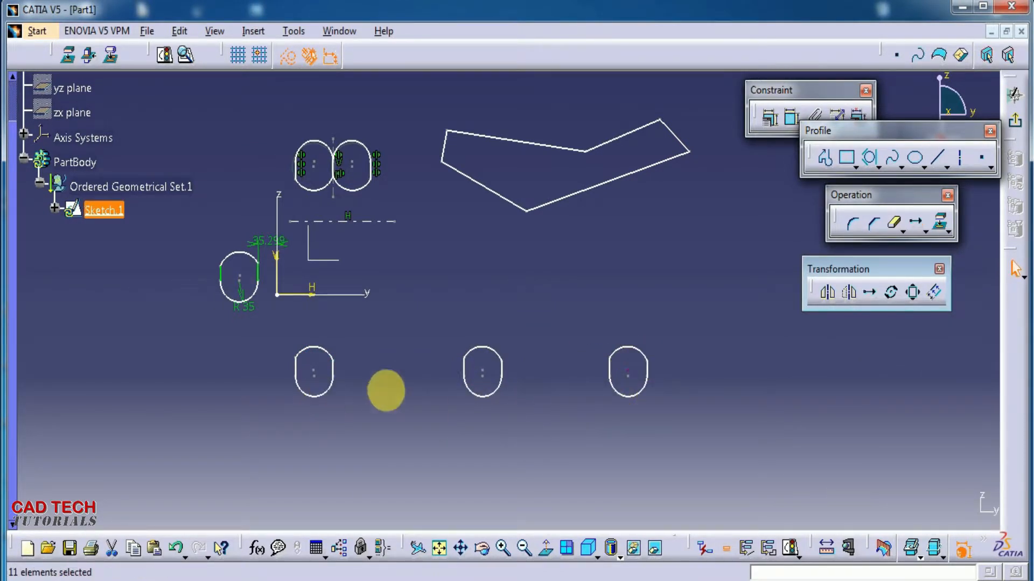
Translate the third slot in the row without Duplicate mode, moving it about 321 mm diagonally to directly above the second slot
left_click(868, 292)
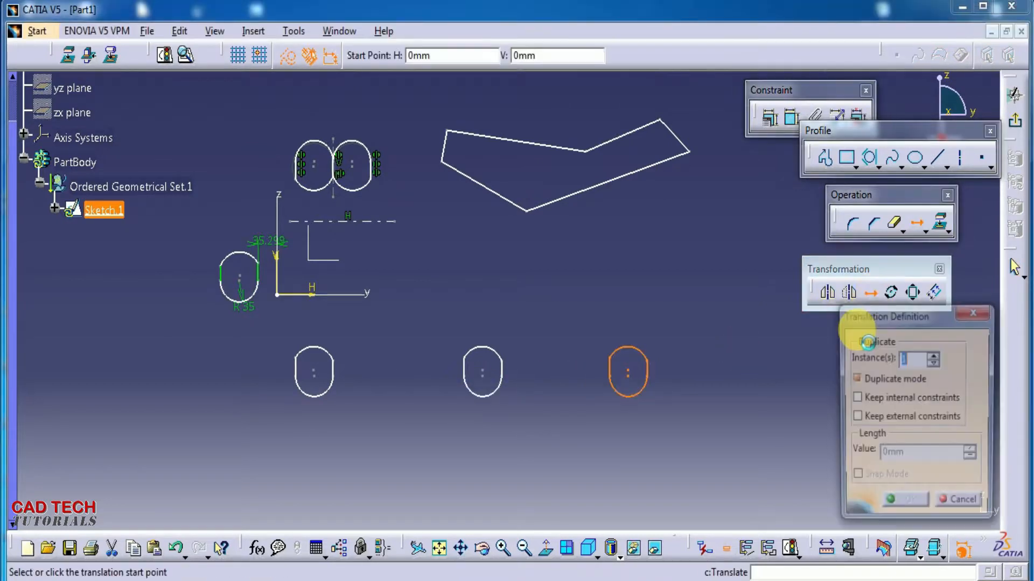
left_click(855, 378)
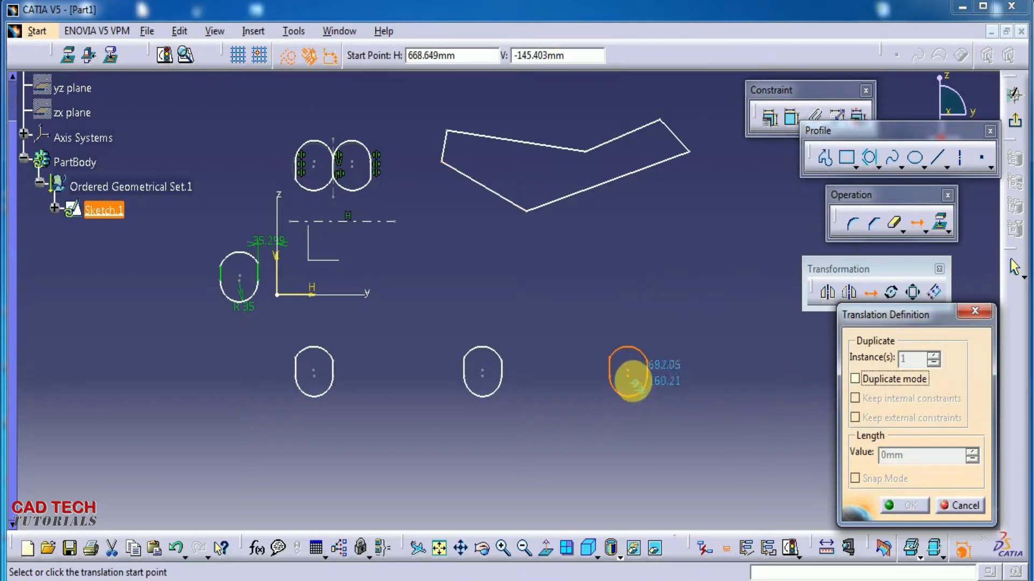
left_click(628, 372)
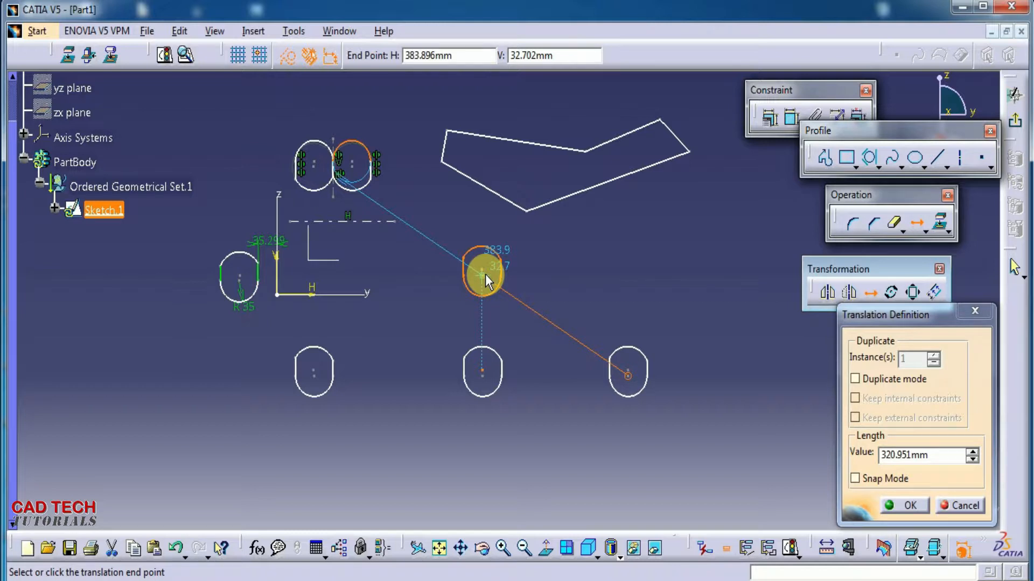
left_click(485, 277)
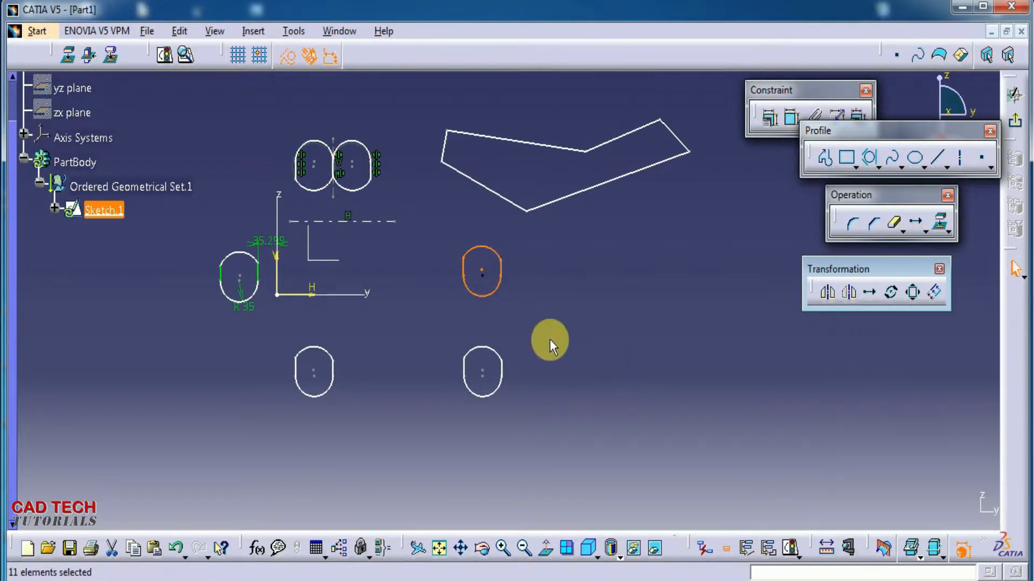
Start a translation of the moved slot with Duplicate mode enabled and 5 instances
middle_click_drag(599, 392, 592, 405)
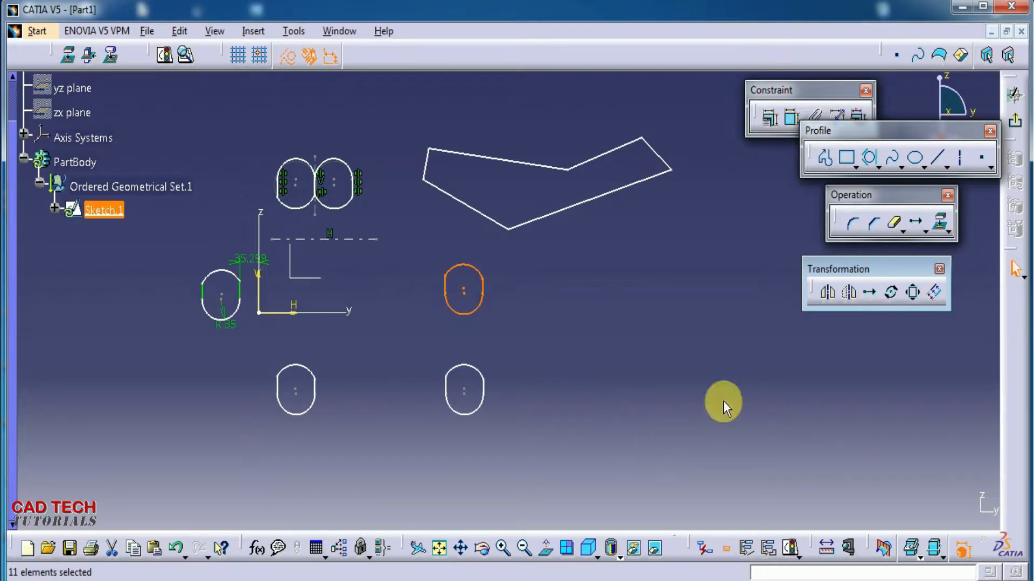
left_click(870, 295)
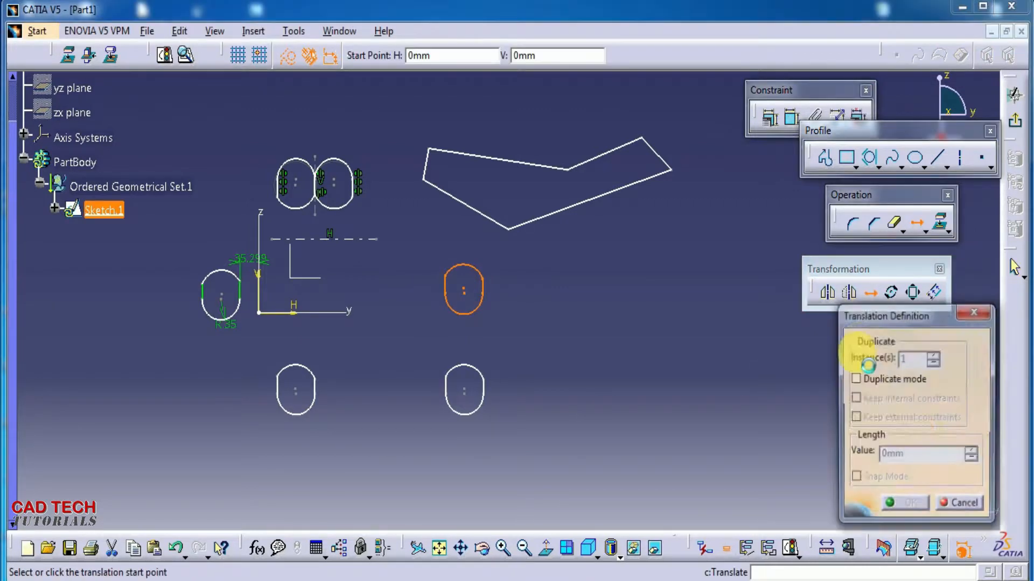
left_click(855, 379)
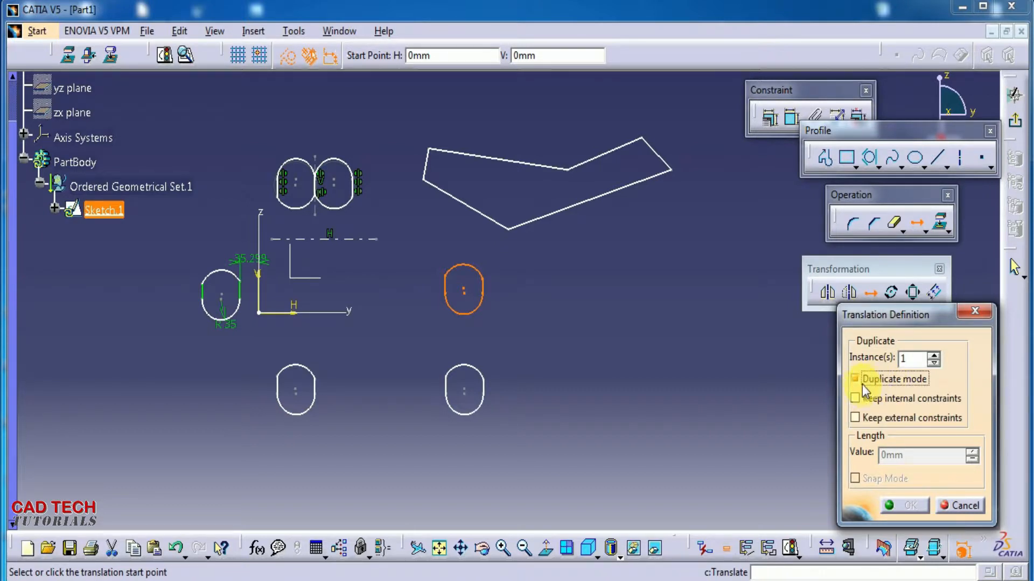
left_click(939, 357)
left_click(938, 356)
left_click(938, 356)
left_click(938, 356)
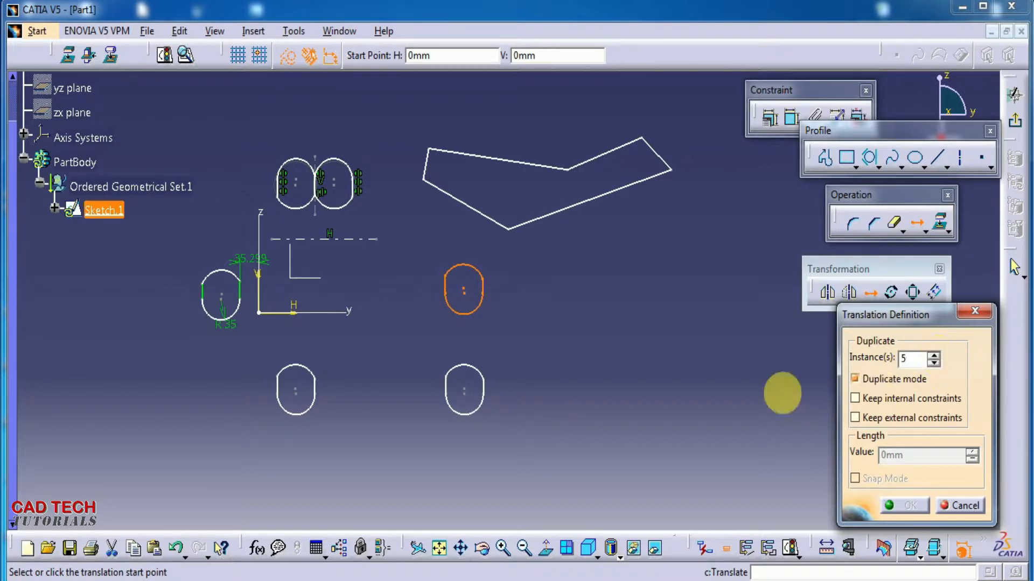
Place the five duplicates from the slot's center in a row rising diagonally, spaced about 187 mm apart, with Duplicate mode left on
mouse_move(721, 388)
middle_mouse_down()
mouse_move(683, 420)
mouse_move(651, 423)
middle_mouse_up()
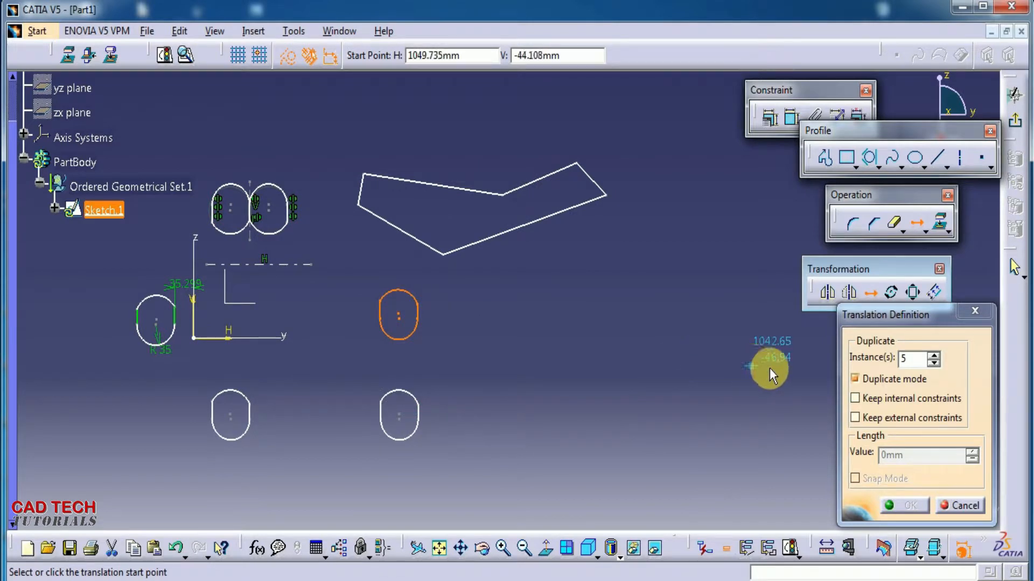
left_click(854, 380)
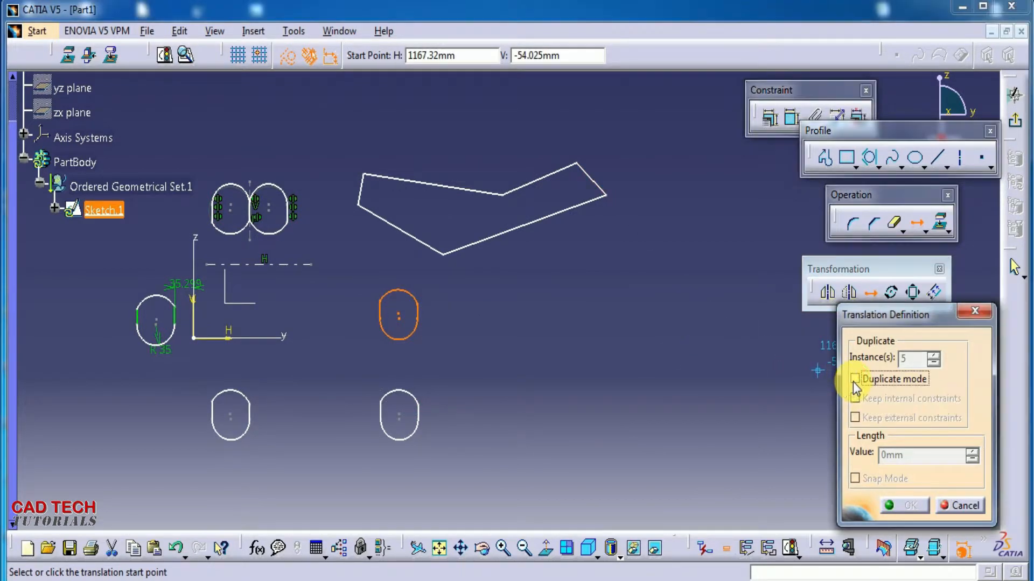
left_click(401, 321)
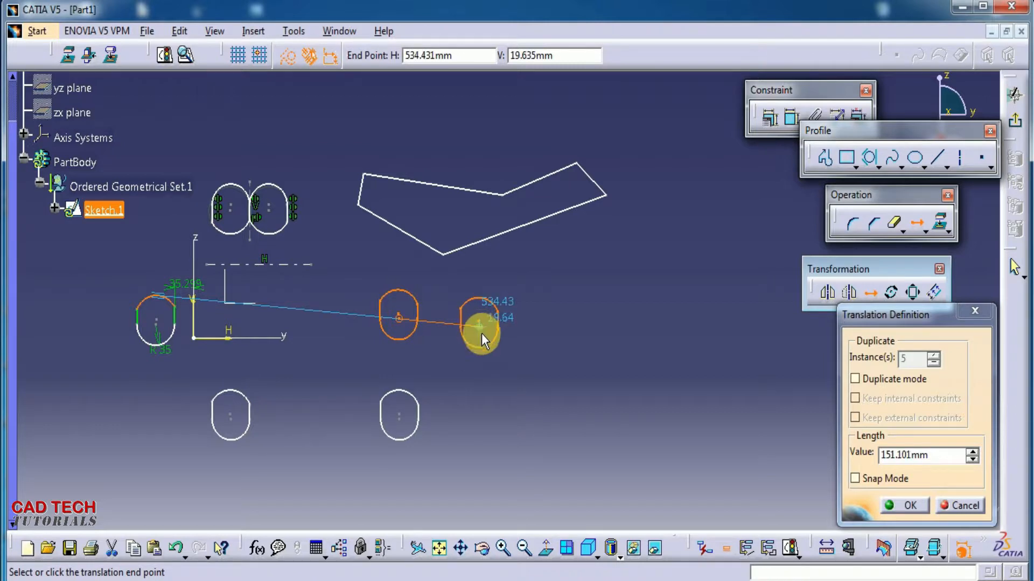
left_click(855, 379)
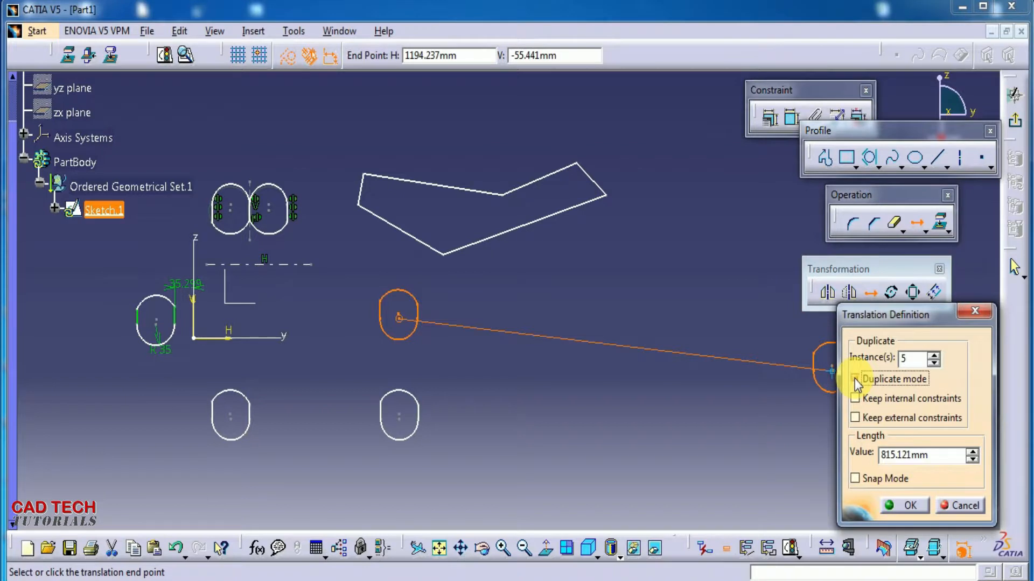
left_click(855, 379)
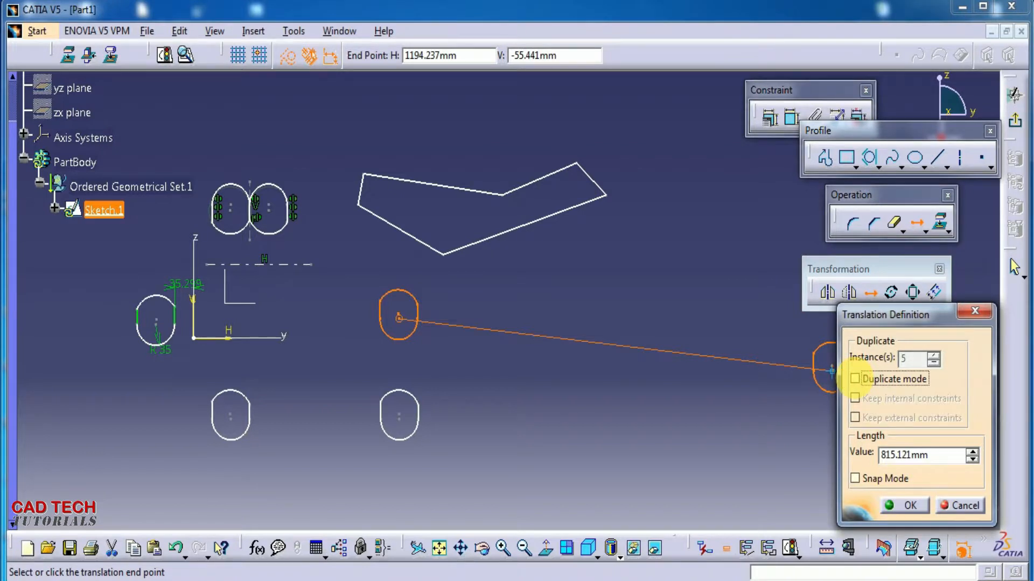
left_click(855, 379)
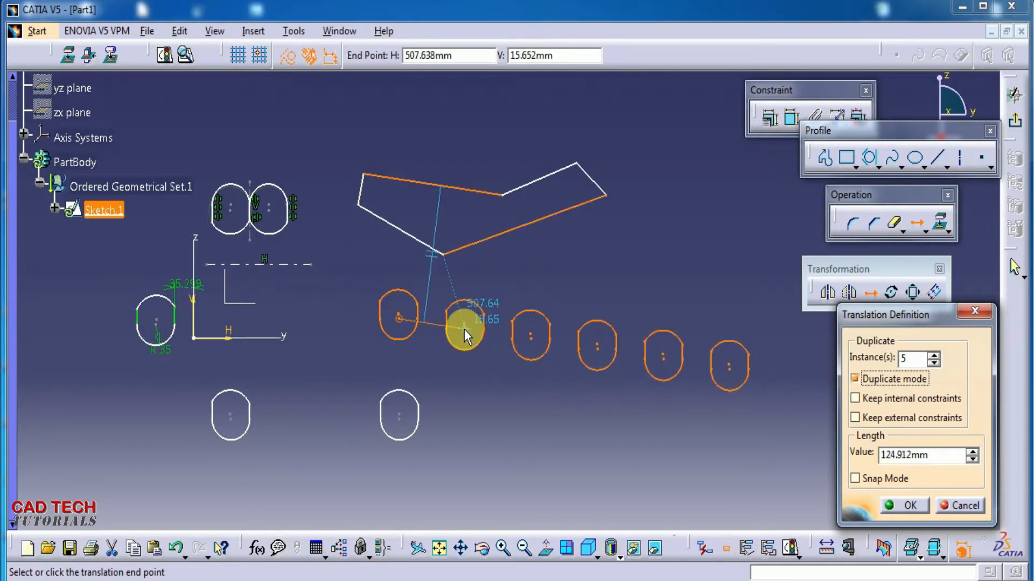
middle_click_drag(470, 338, 222, 364)
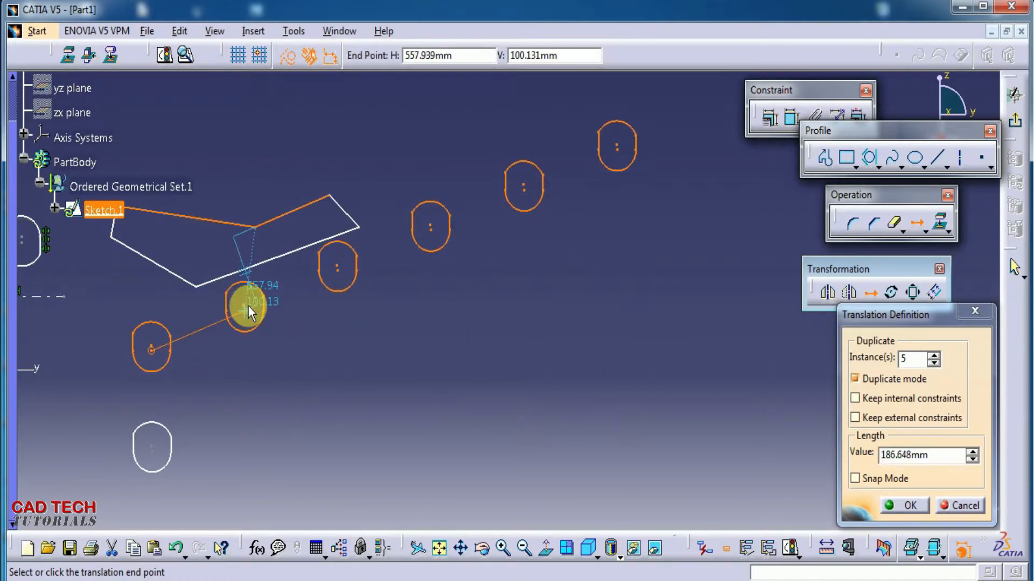
left_click(247, 305)
mouse_move(347, 400)
middle_mouse_down()
mouse_move(405, 410)
mouse_move(457, 385)
middle_mouse_up()
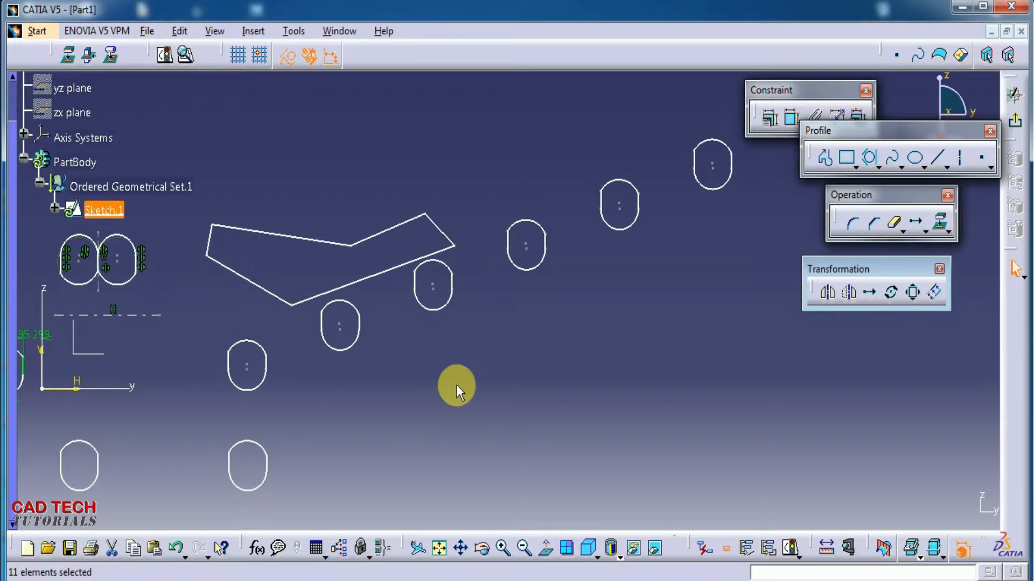
left_click(870, 293)
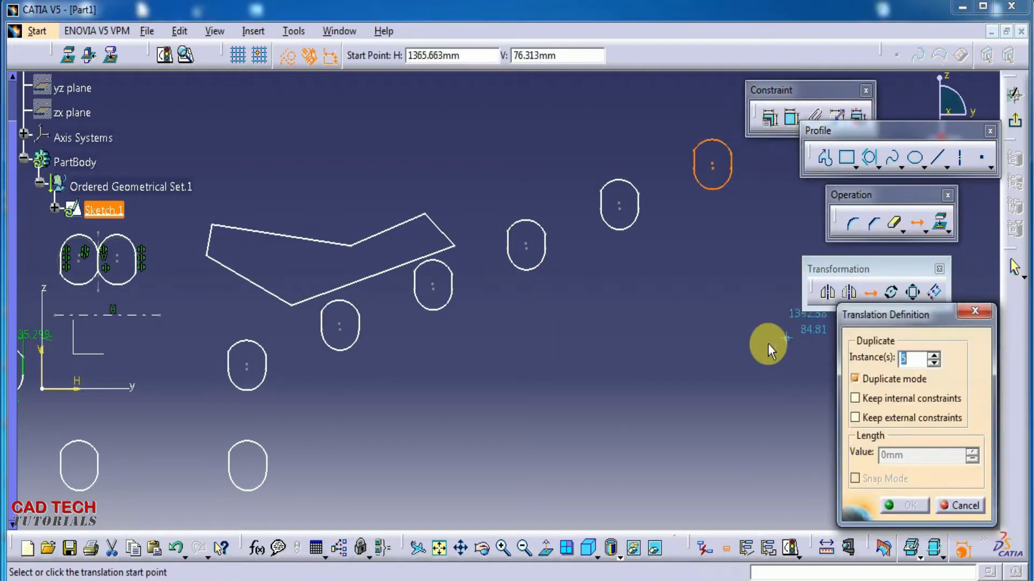
left_click(213, 328)
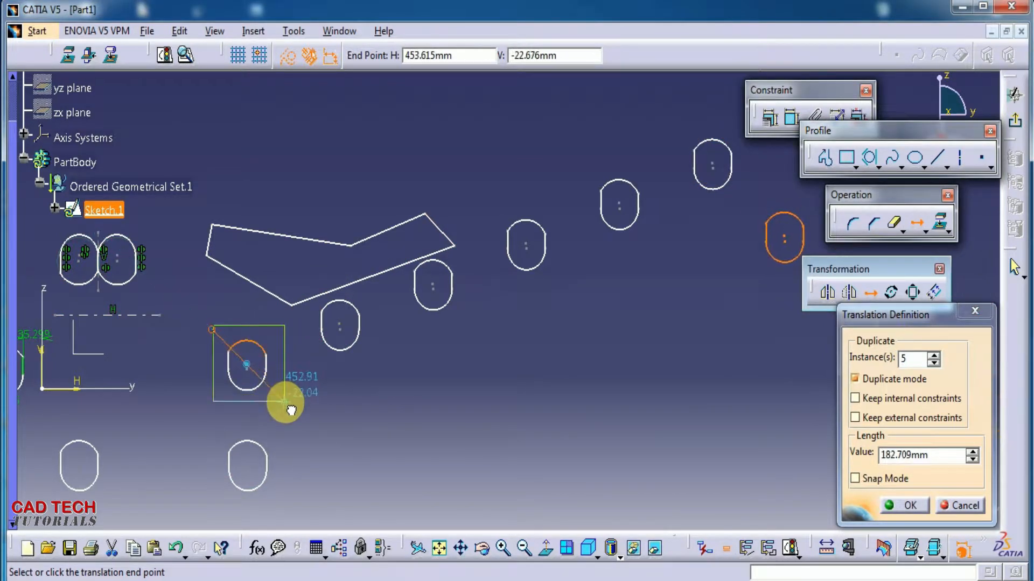
left_click(285, 402)
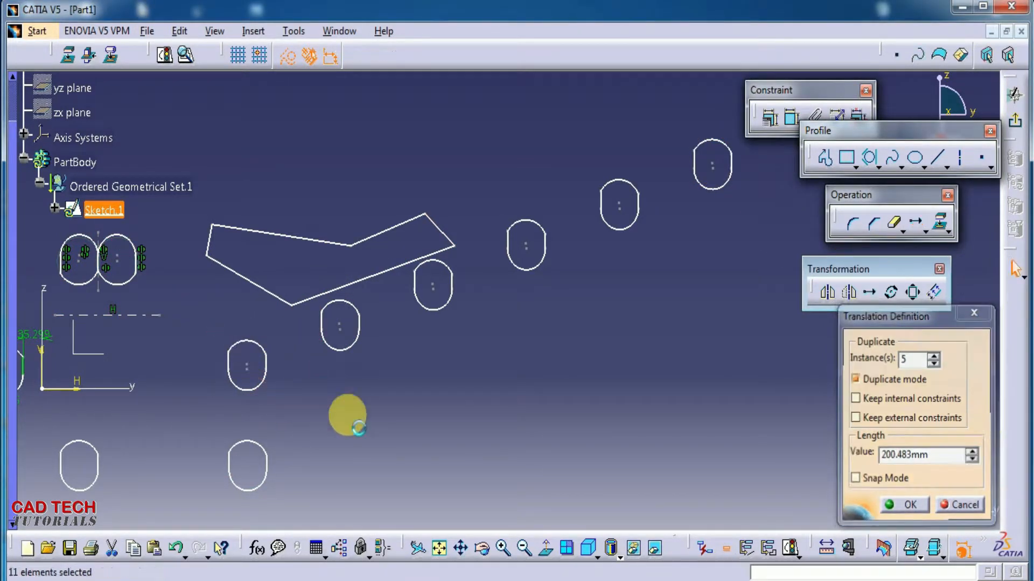
Select the original slot at the start of the diagonal row and set its duplicate translation to 3 instances
left_click_drag(216, 326, 281, 417)
left_click(869, 292)
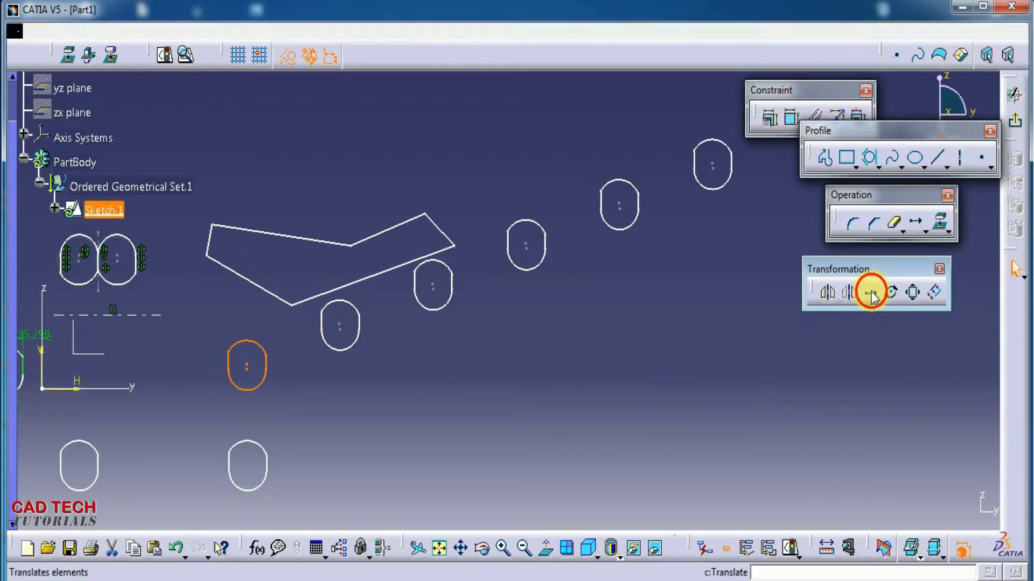
middle_click_drag(633, 396, 515, 350)
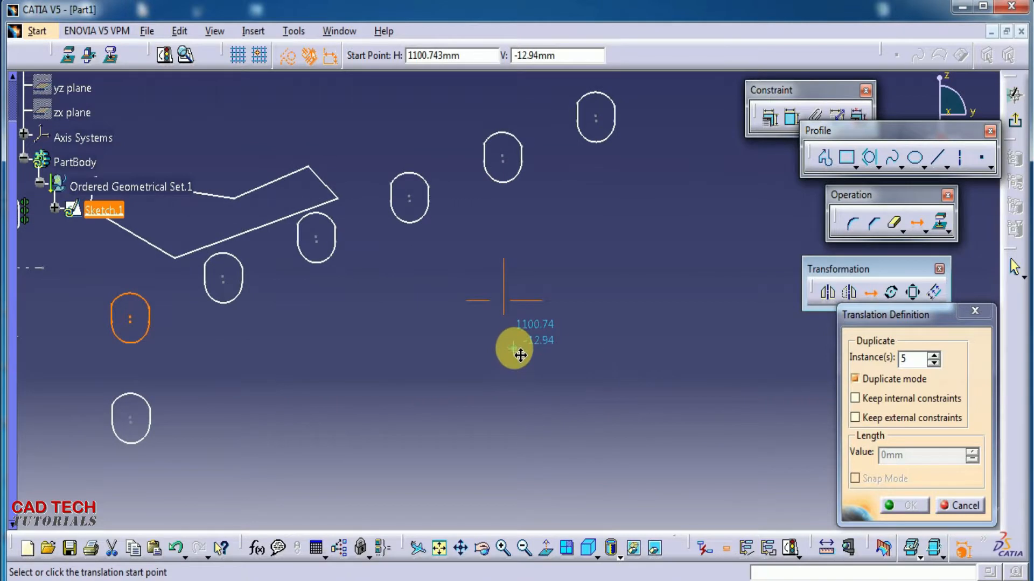
double_click(915, 359)
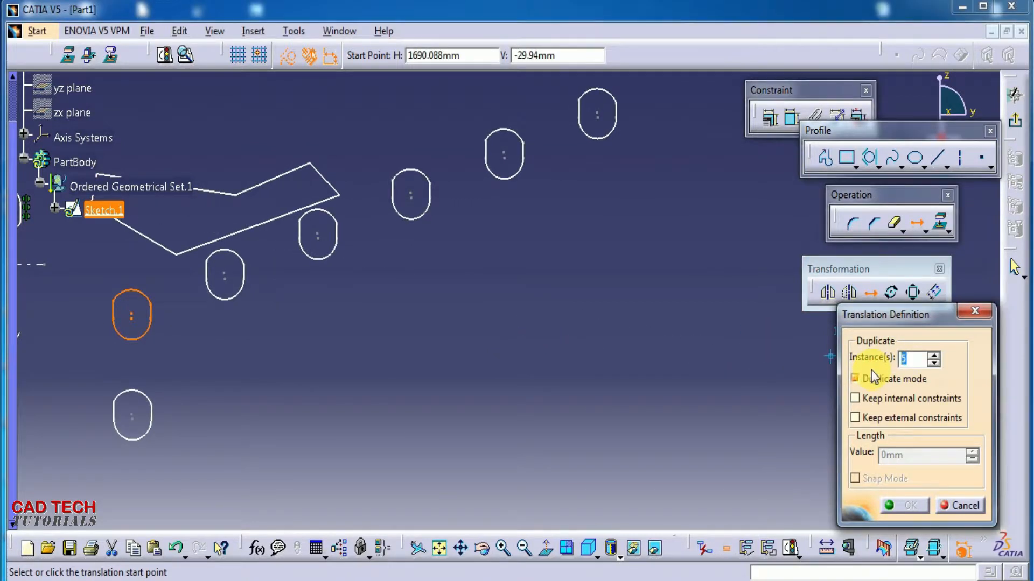
type("3")
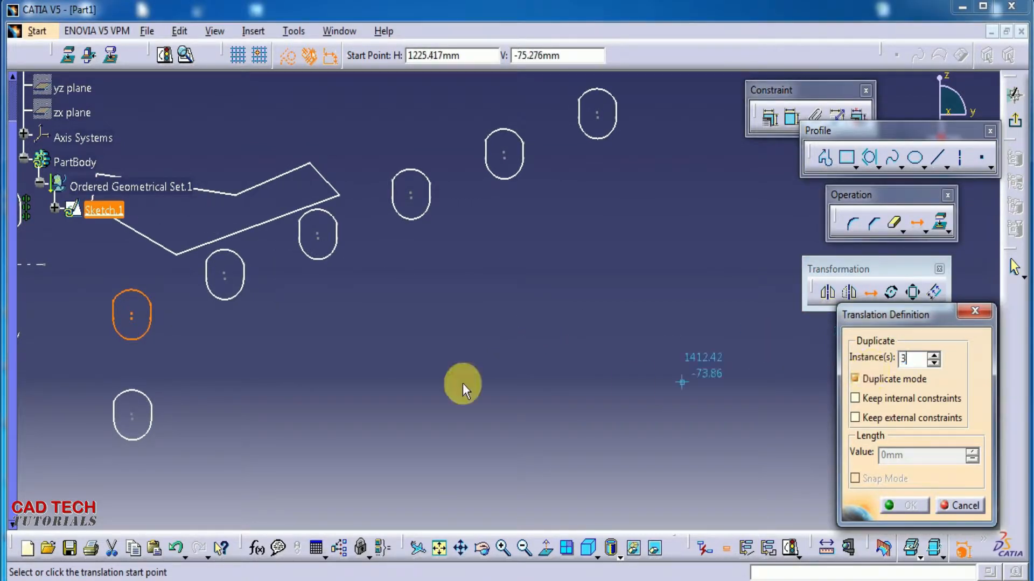
Place the three duplicates from the slot's center with a 50 mm translation length, sloping downward, and undo the translation
left_click(132, 314)
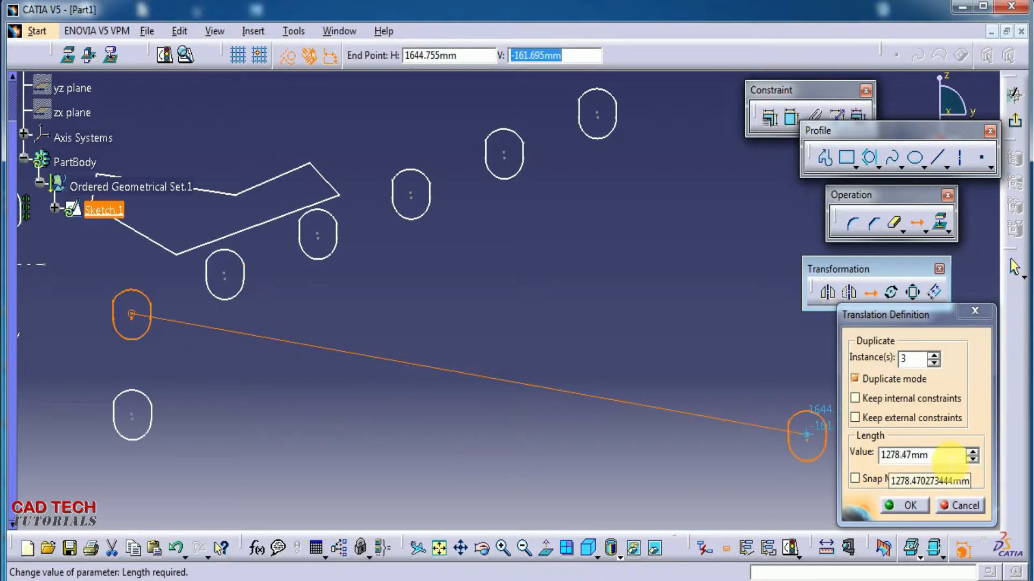
left_click(951, 456)
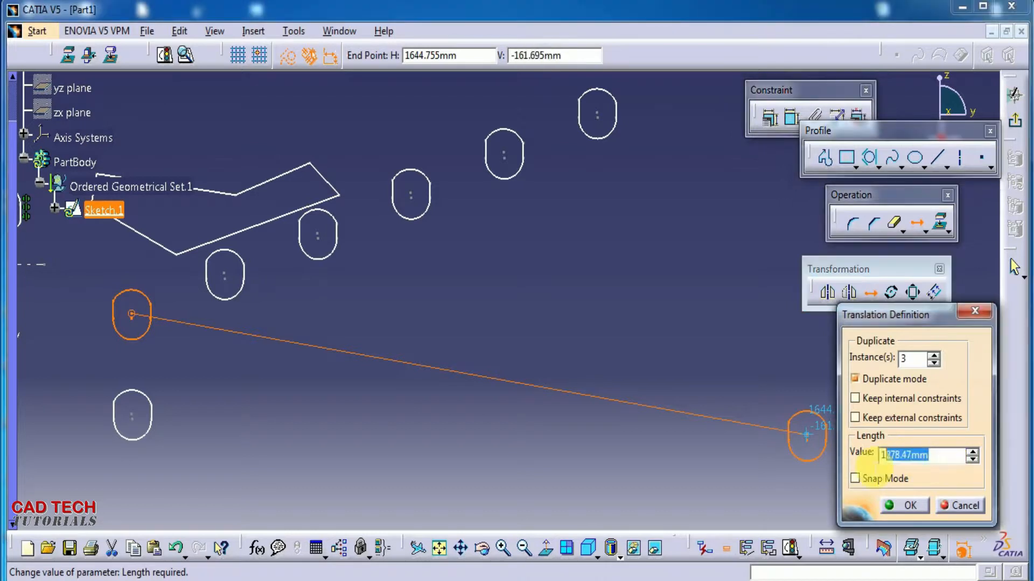
type("50")
left_click(815, 460)
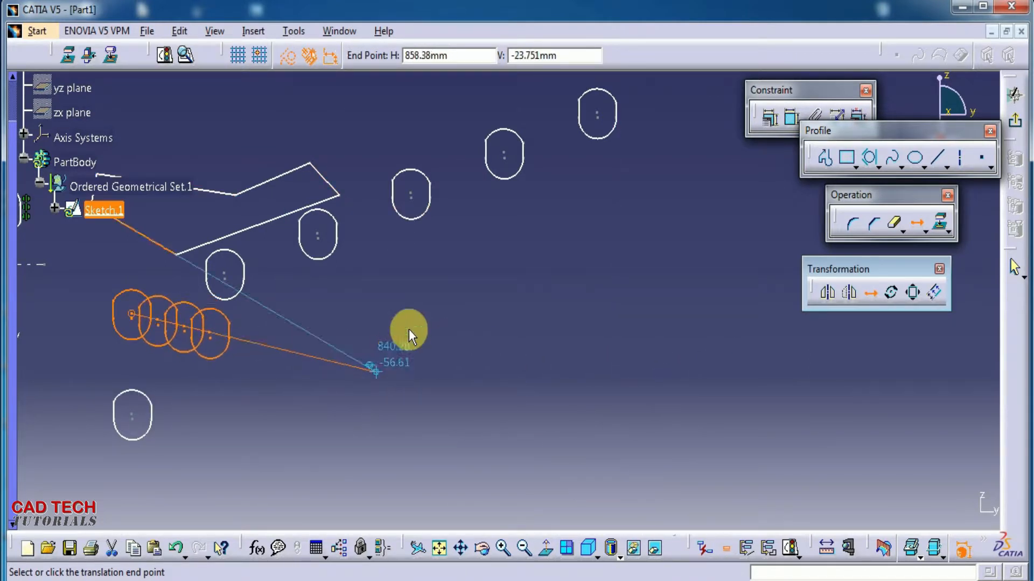
left_click(385, 421)
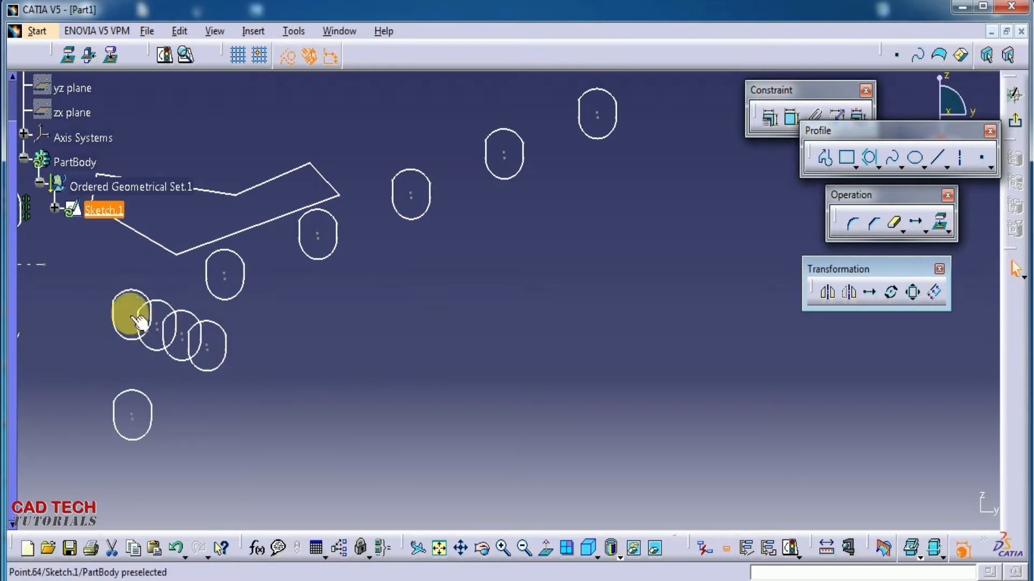
key("ctrl+z")
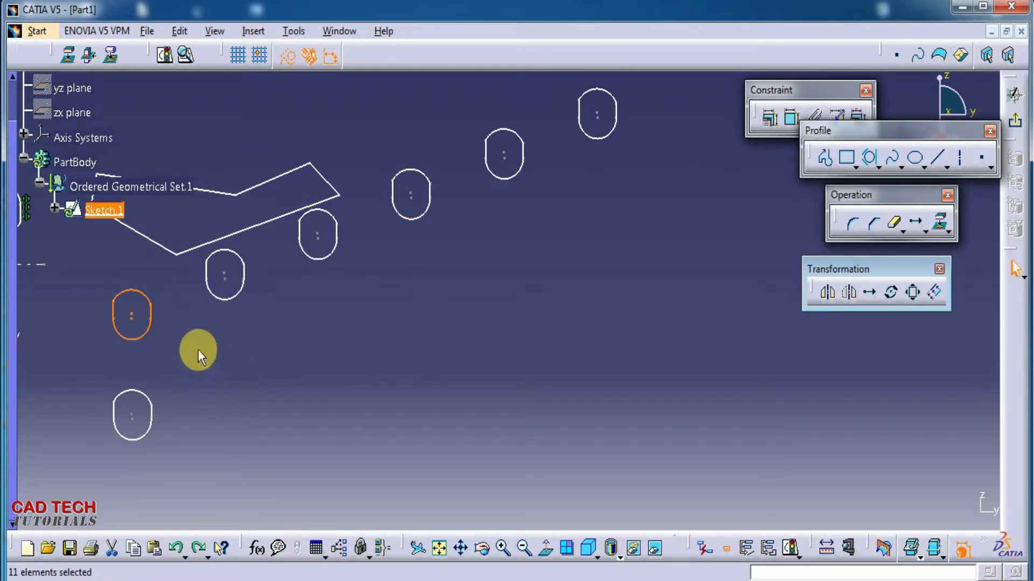
Translate three duplicates of the selected slot from its center with a 200 mm length, sloping downward
left_click(871, 293)
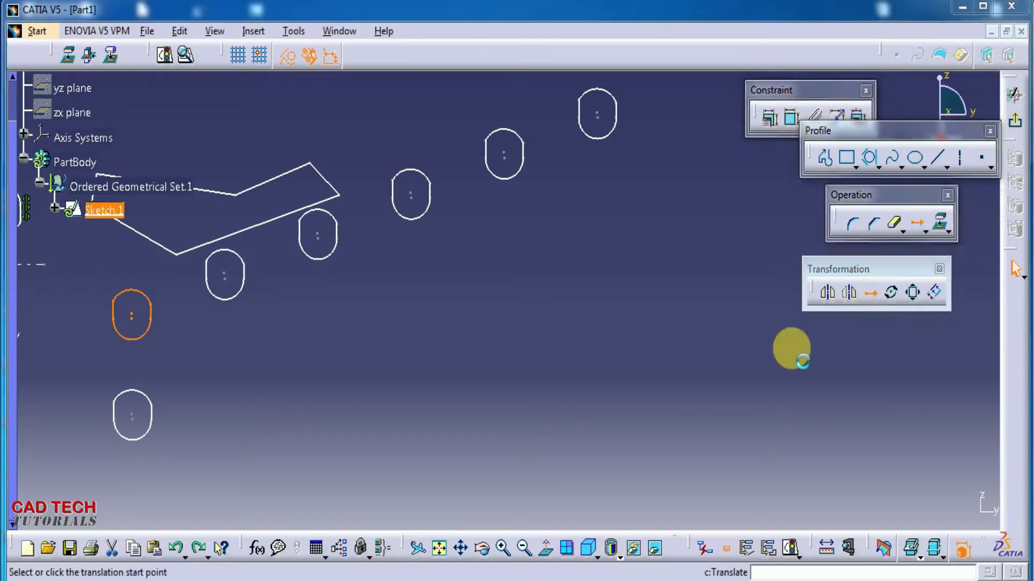
left_click(132, 314)
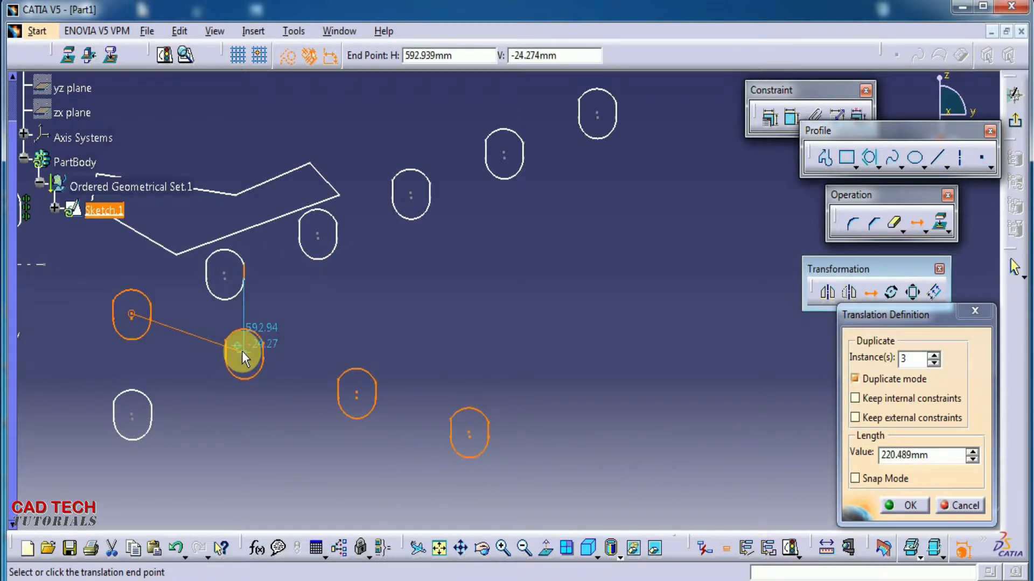
left_click_drag(943, 457, 839, 460)
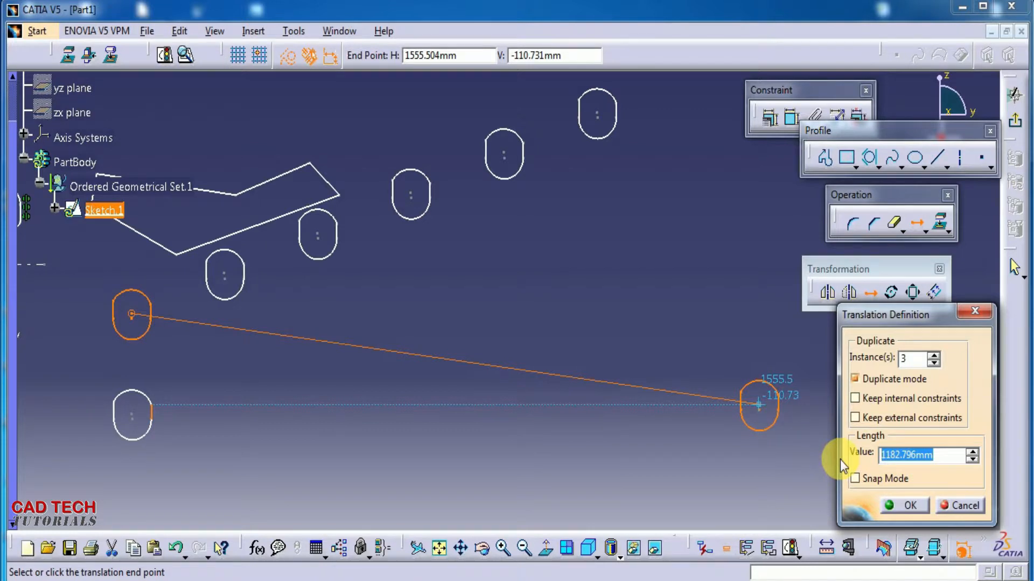
type("200")
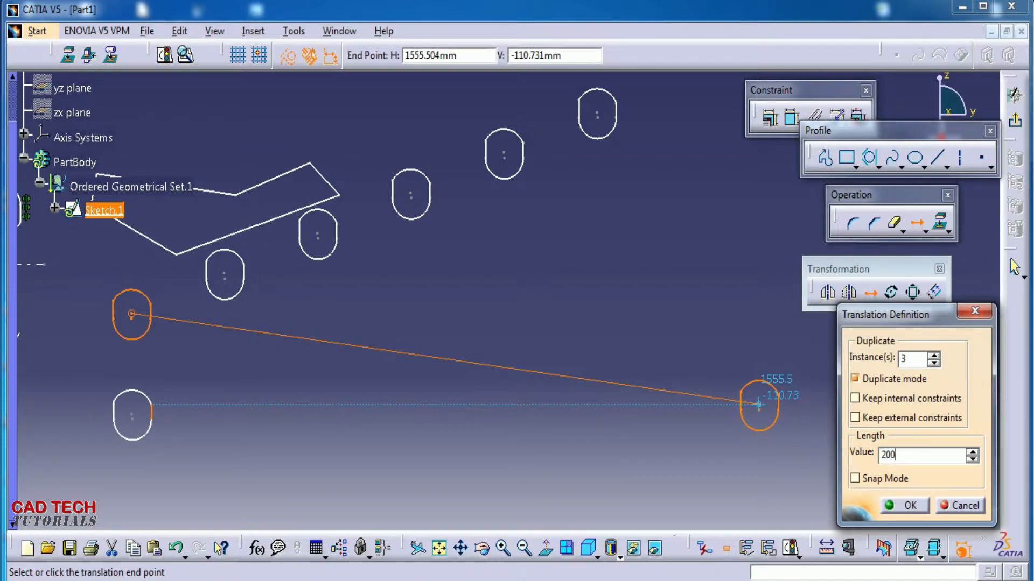
key("Return")
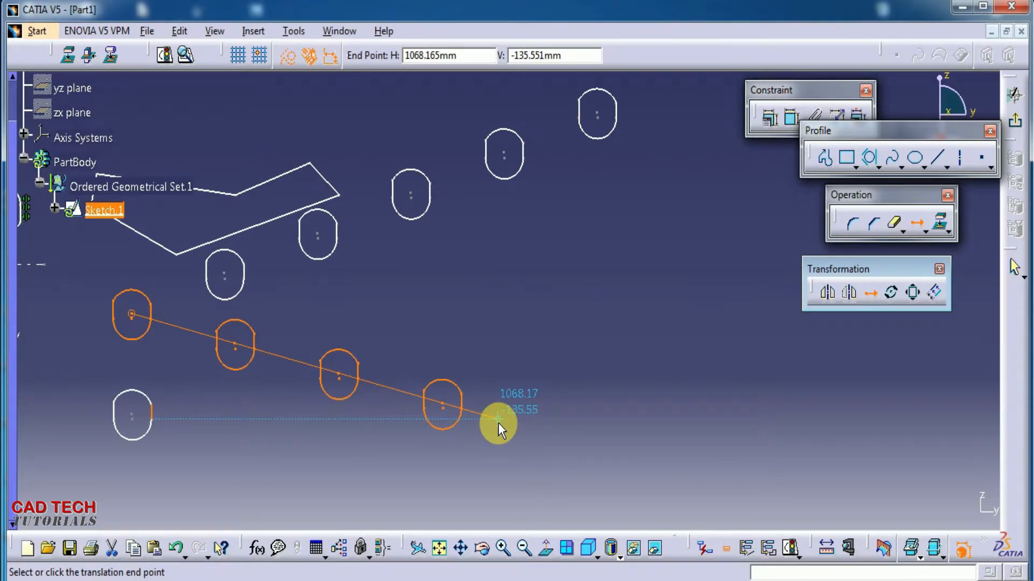
left_click(499, 460)
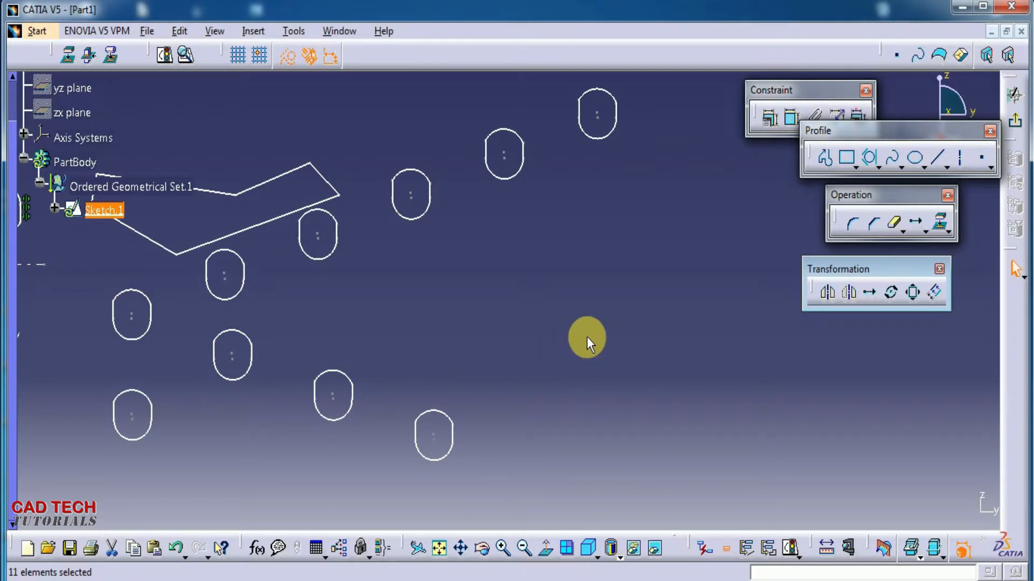
left_click(868, 293)
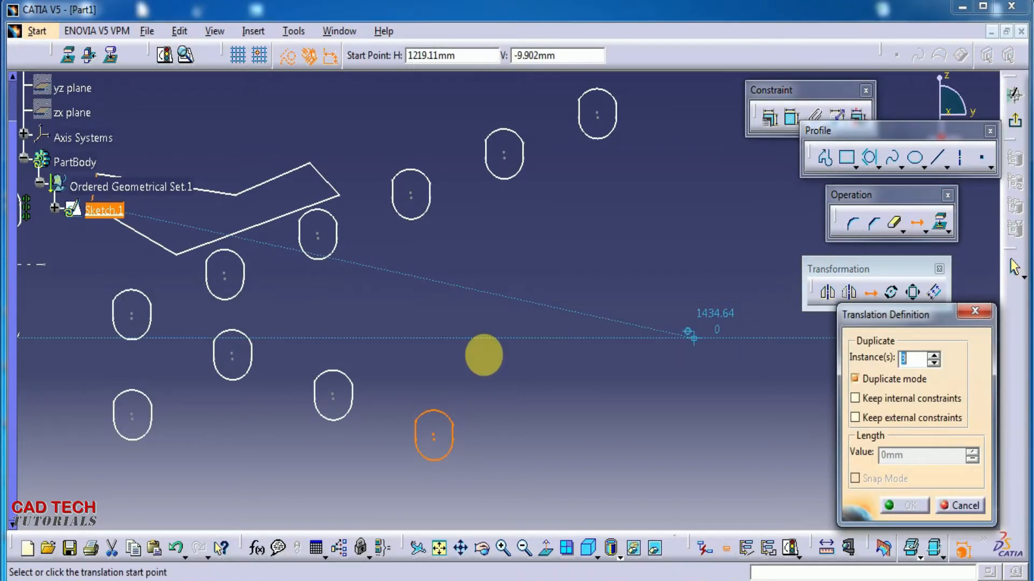
mouse_move(630, 386)
middle_mouse_down()
mouse_move(548, 342)
mouse_move(623, 393)
mouse_move(635, 419)
middle_mouse_up()
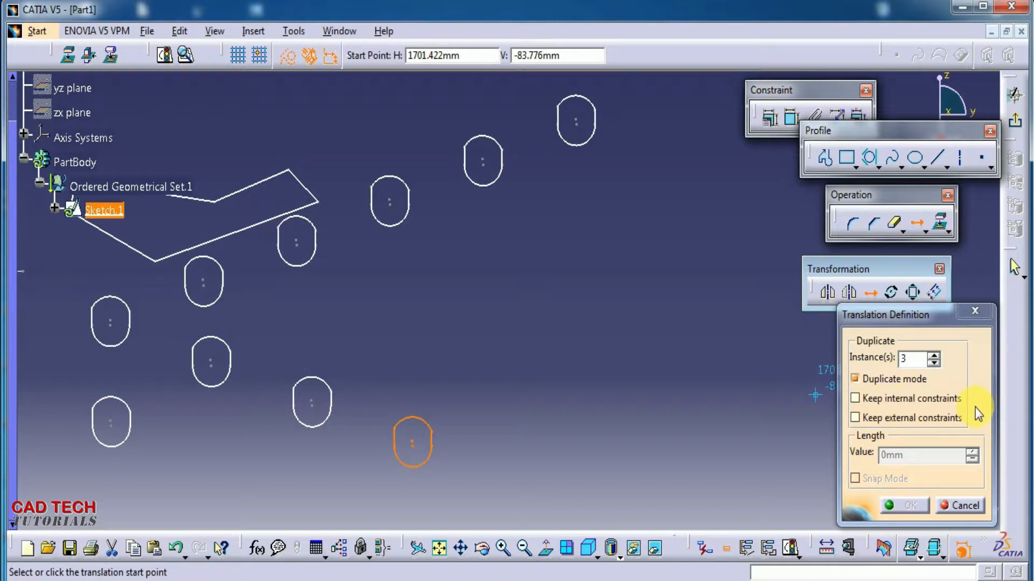
middle_click_drag(691, 409, 628, 369)
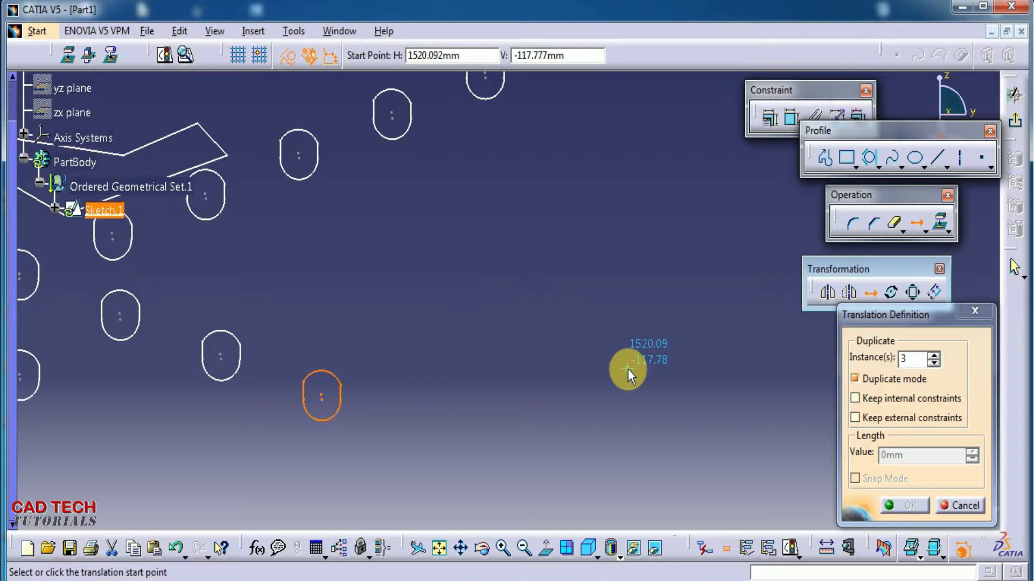
key("Escape")
Add radius dimensions to the upper and lower arcs of the slot just below the sketch origin
middle_click_drag(466, 350, 667, 417)
middle_click_drag(384, 396, 652, 323)
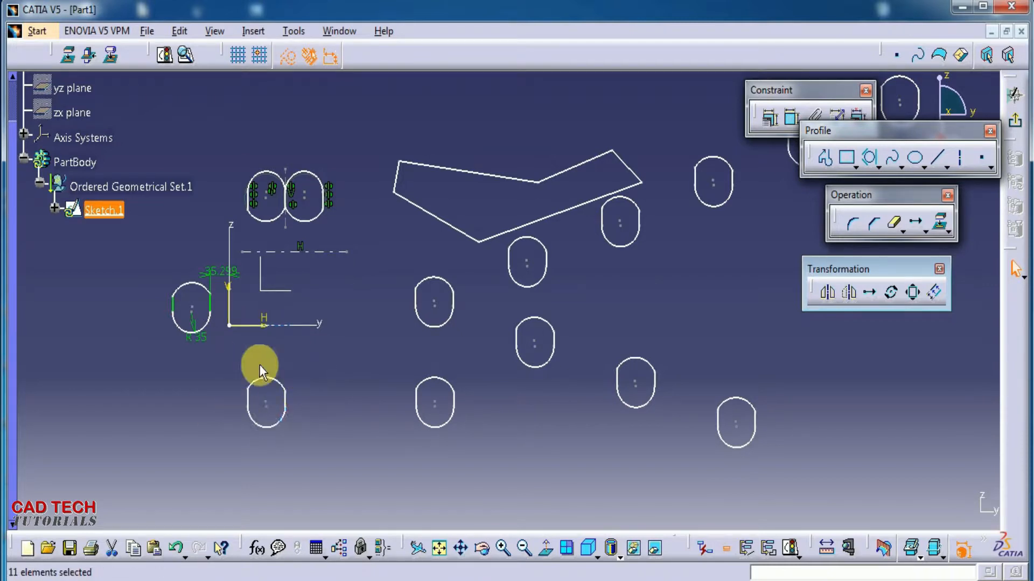
mouse_move(300, 431)
middle_mouse_down()
mouse_move(307, 445)
mouse_move(305, 397)
mouse_move(519, 360)
mouse_move(537, 340)
middle_mouse_up()
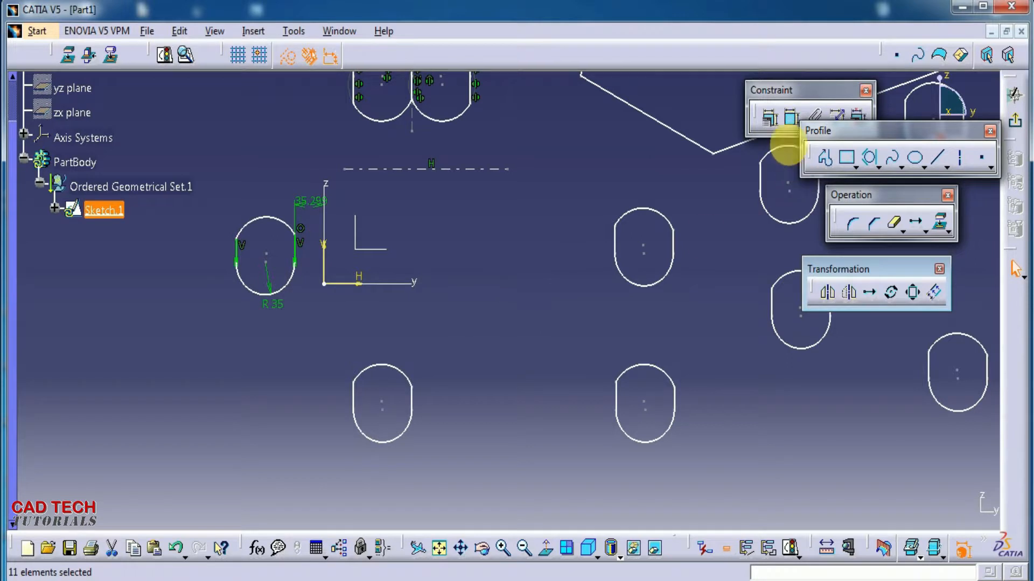
left_click(787, 117)
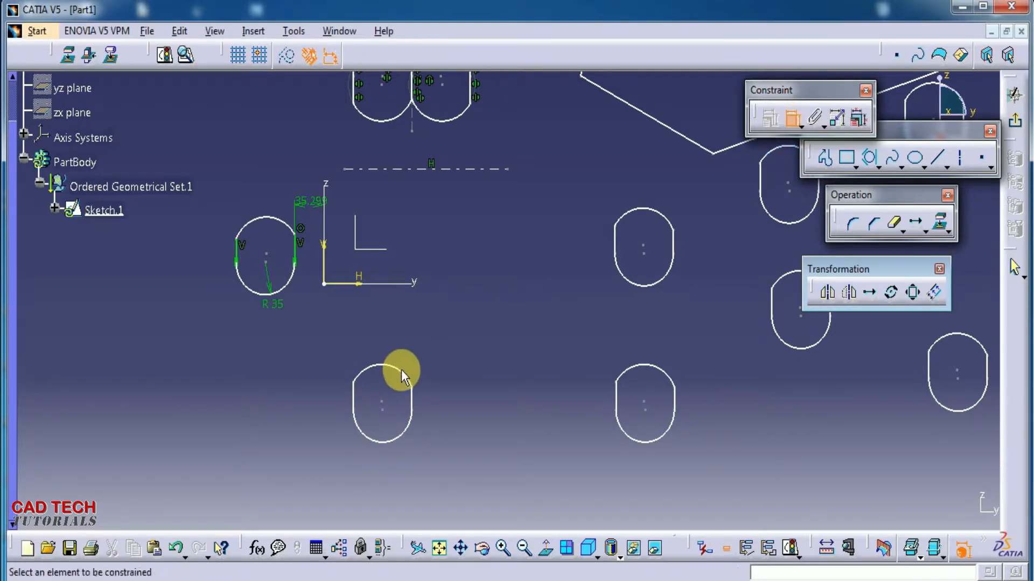
left_click(392, 381)
left_click(392, 382)
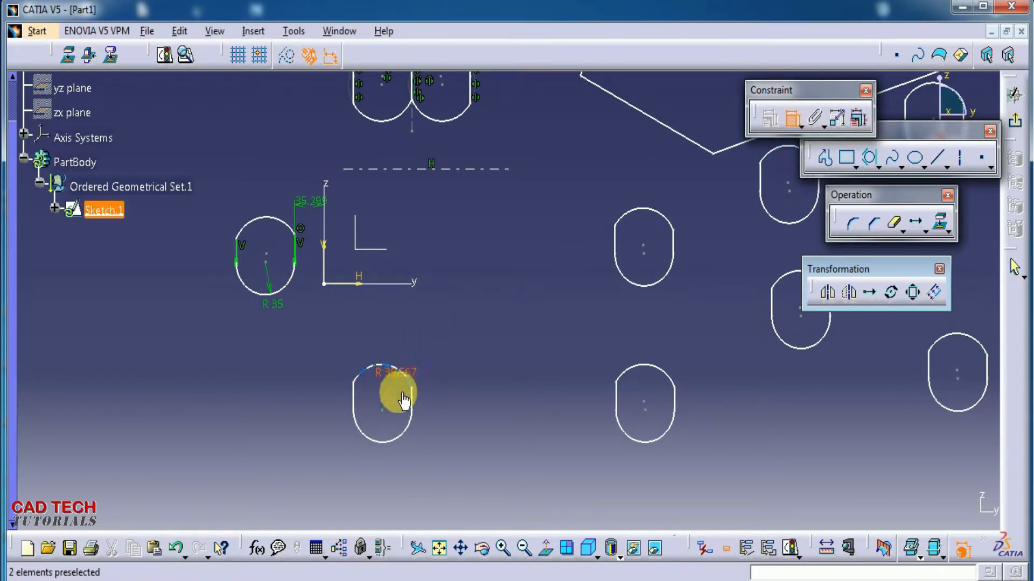
mouse_move(437, 426)
middle_mouse_down()
mouse_move(450, 391)
mouse_move(437, 377)
middle_mouse_up()
middle_click_drag(491, 352, 660, 171)
left_click(487, 349)
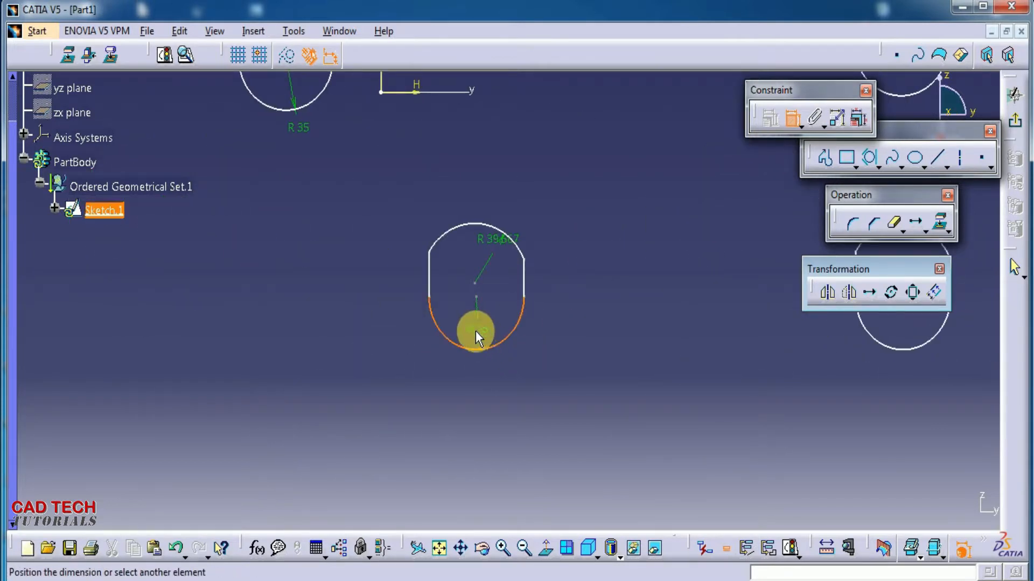
left_click(476, 341)
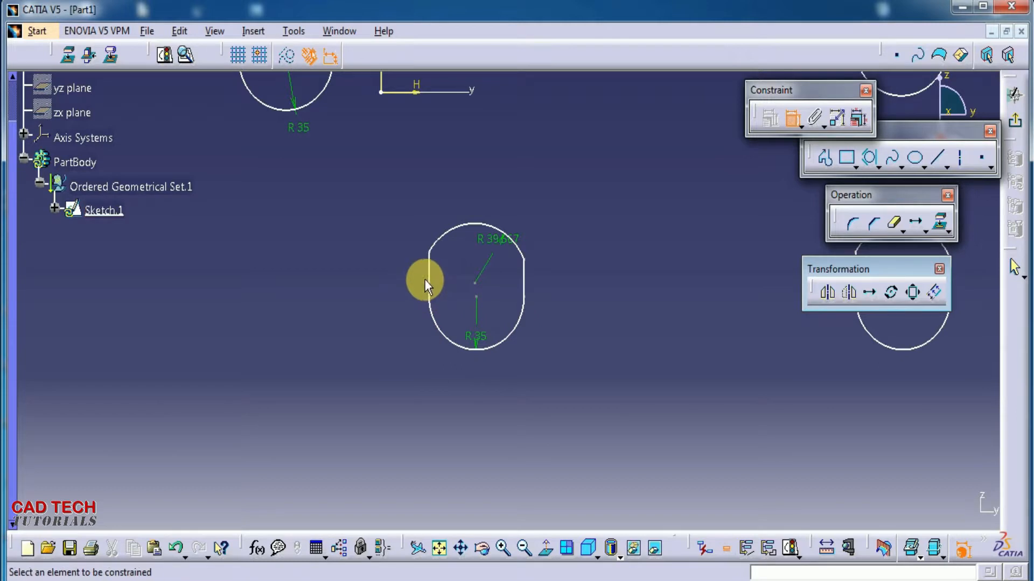
Dimension the slot's width between its two vertical sides, placing the dimension above the profile
left_click(428, 280)
left_click(523, 281)
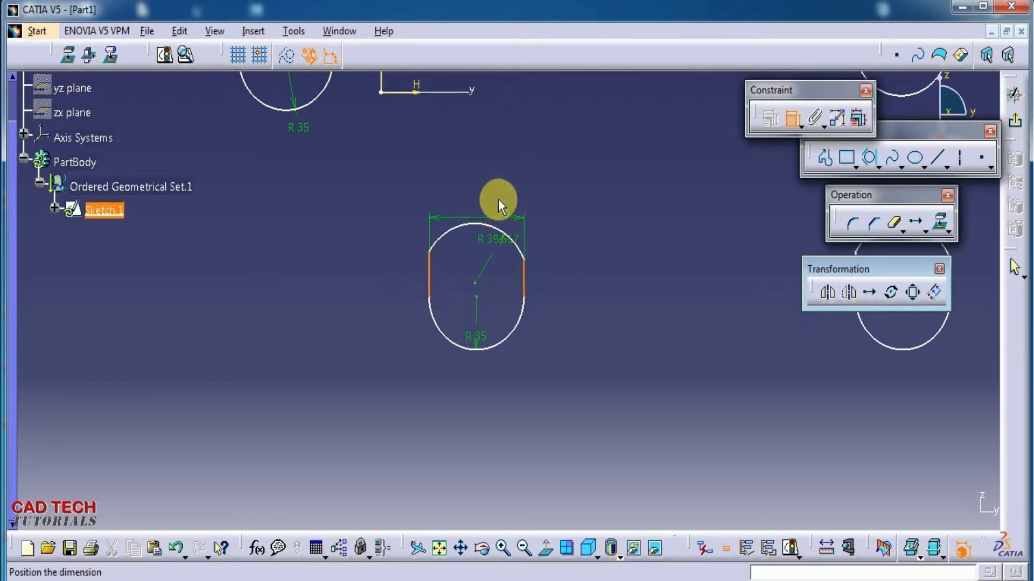
left_click(490, 167)
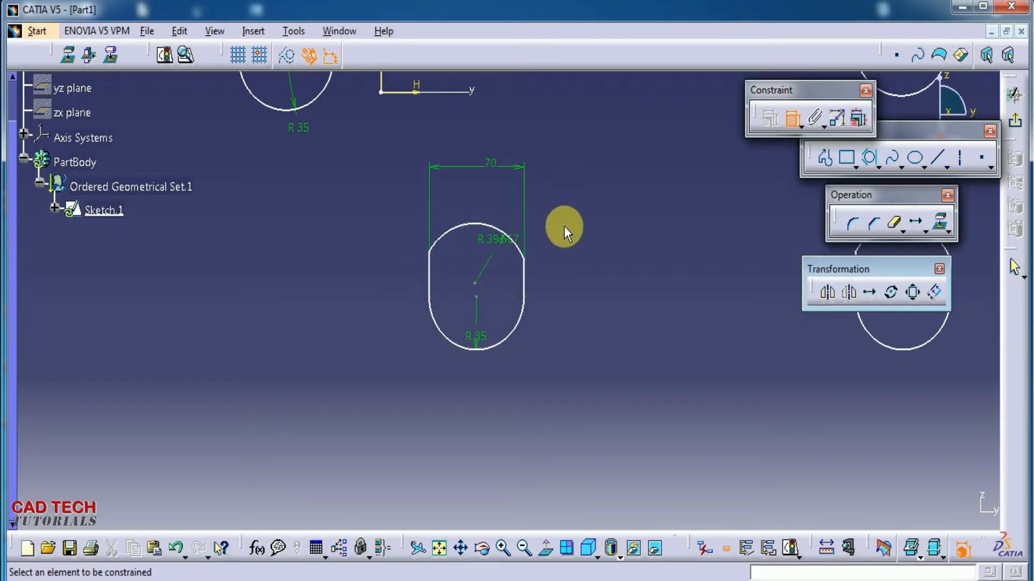
Try a coincidence constraint between the slot's two arc centers and undo it
left_click(475, 283)
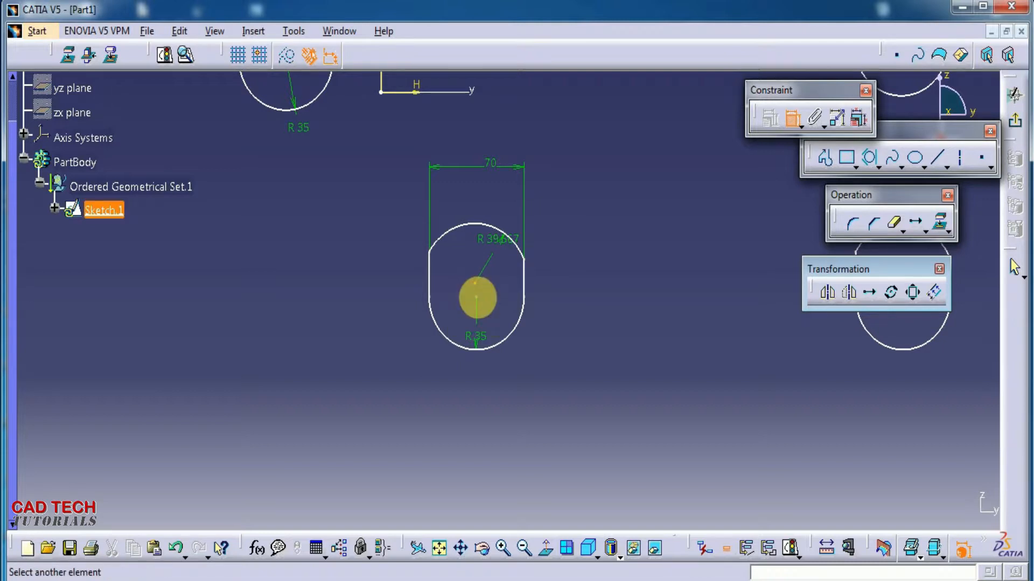
left_click(477, 297)
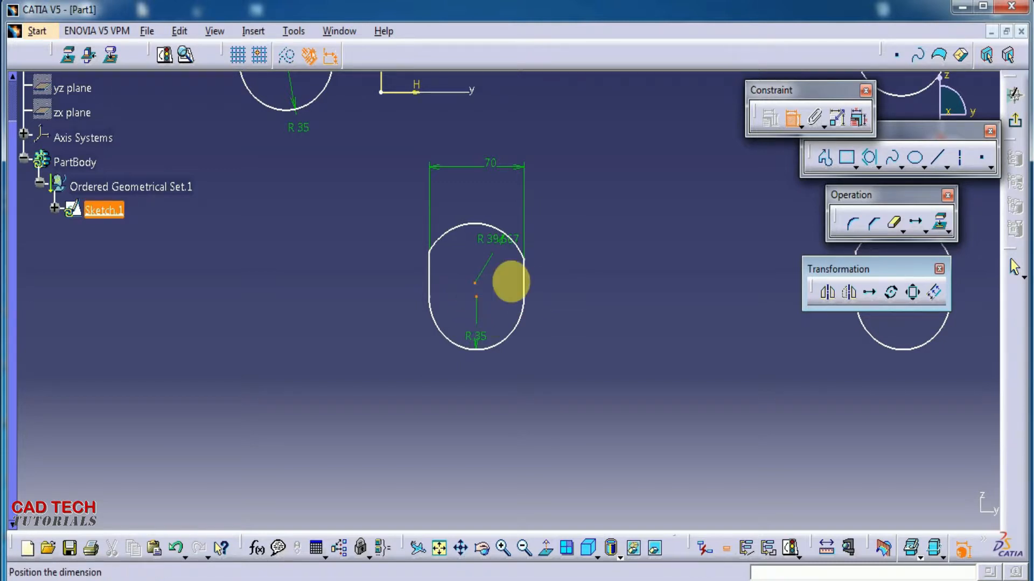
right_click(599, 267)
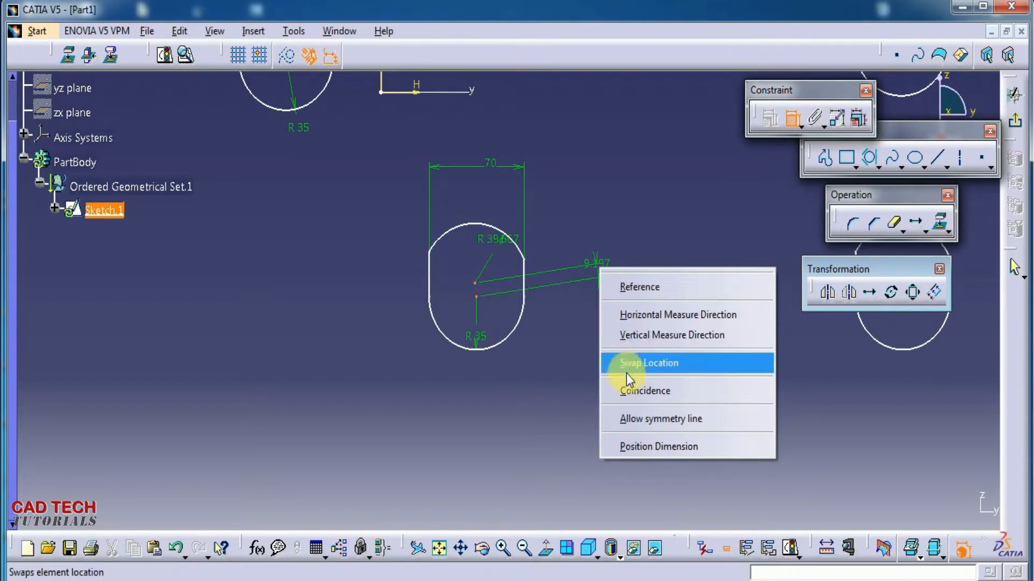
left_click(633, 390)
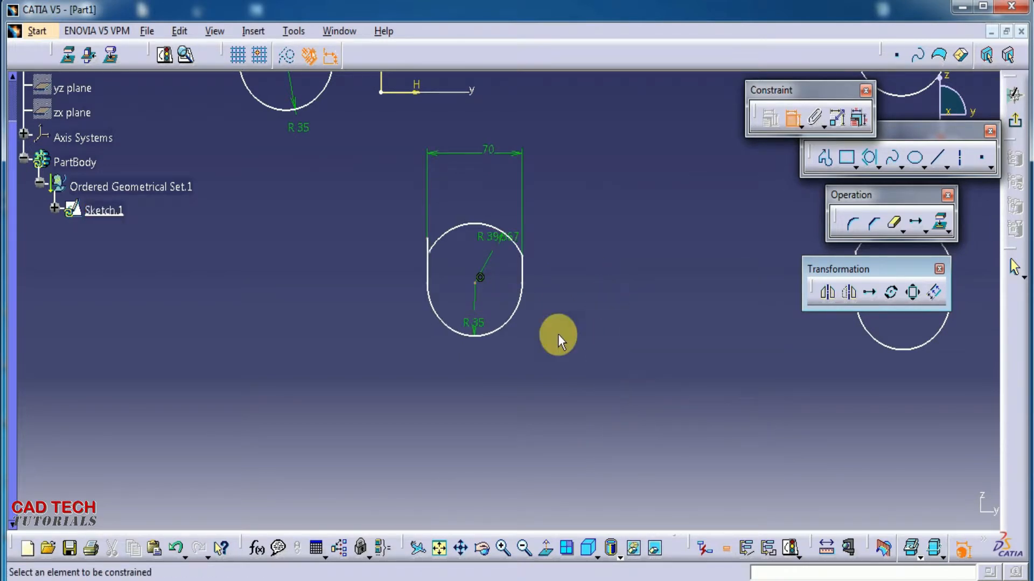
mouse_move(543, 348)
middle_mouse_down()
mouse_move(503, 235)
mouse_move(545, 392)
middle_mouse_up()
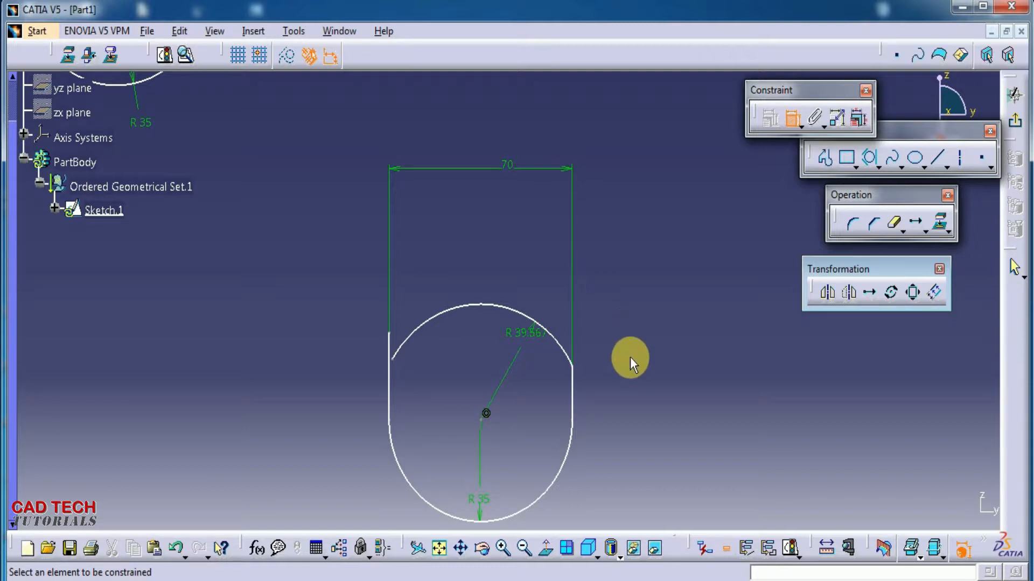
key("Escape")
key("ctrl+z")
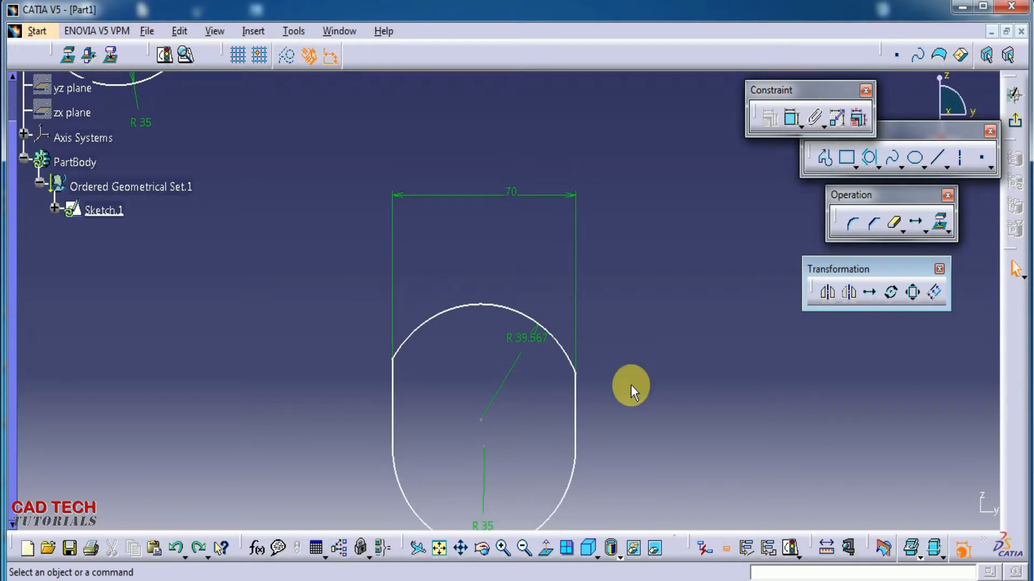
Dimension the vertical distance between the slot's two arc centers, placing the dimension beside the profile
middle_click_drag(621, 367, 596, 286)
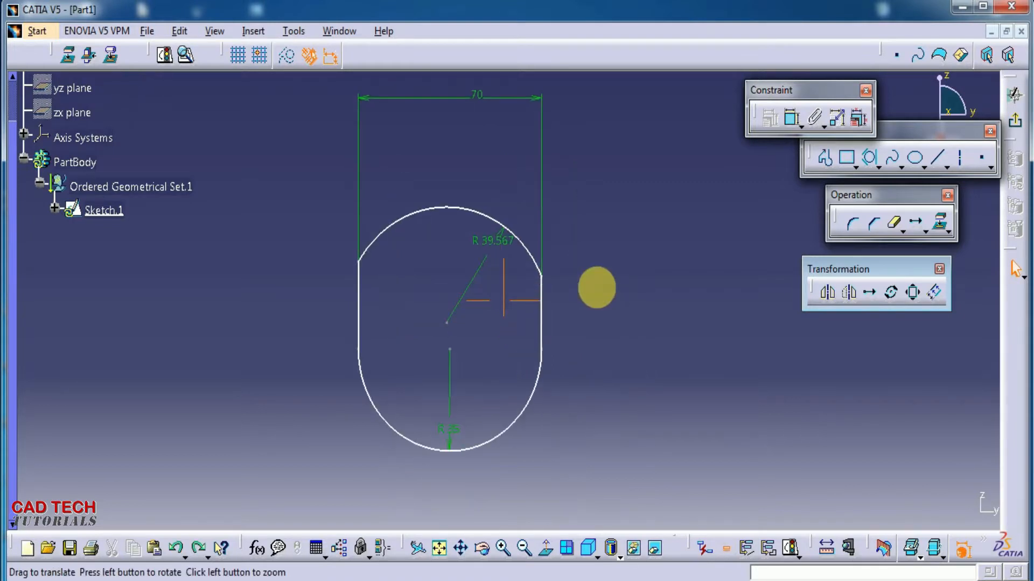
left_click(792, 121)
left_click(450, 348)
left_click(448, 323)
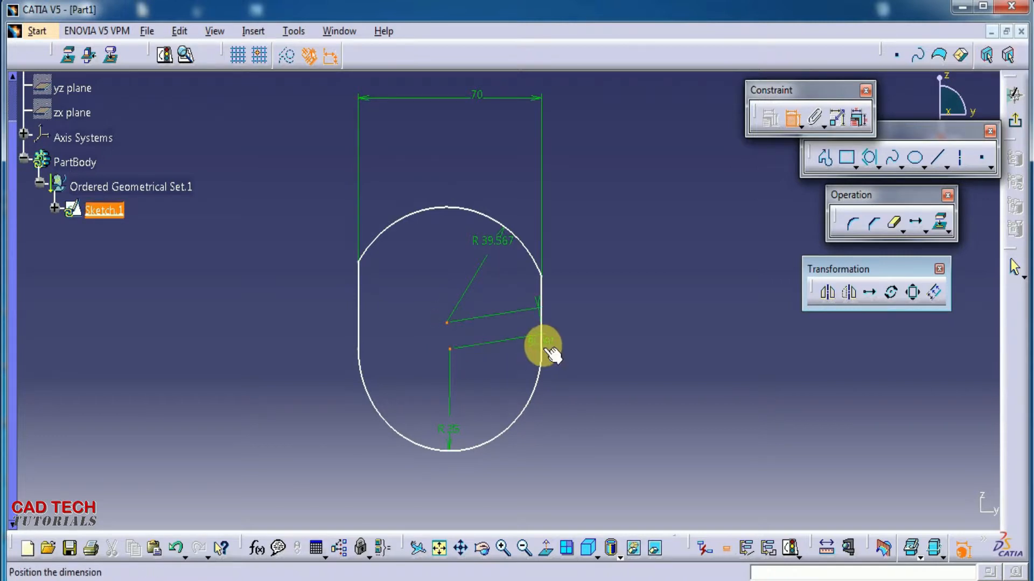
left_click(549, 353)
right_click(632, 323)
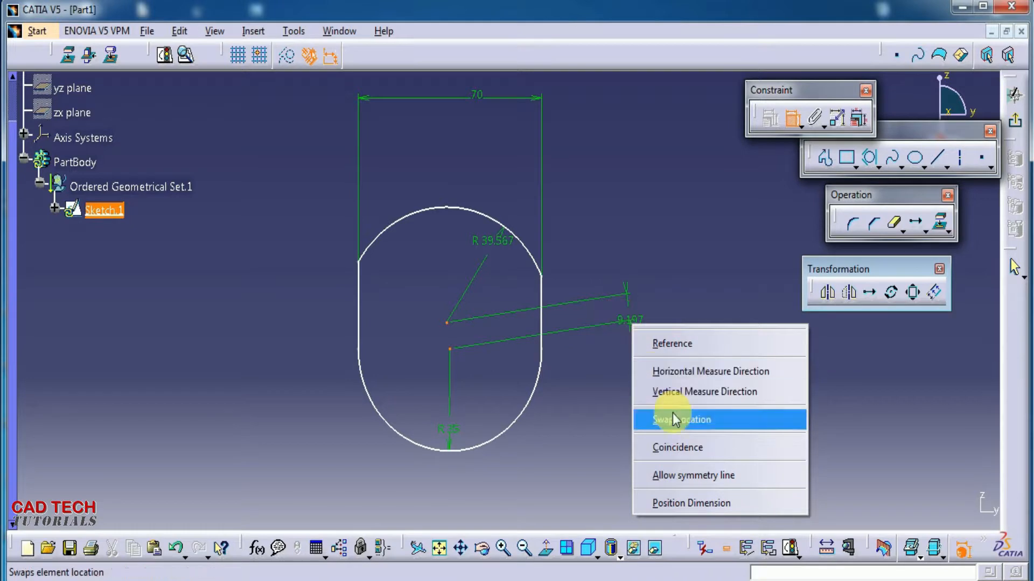
left_click(678, 395)
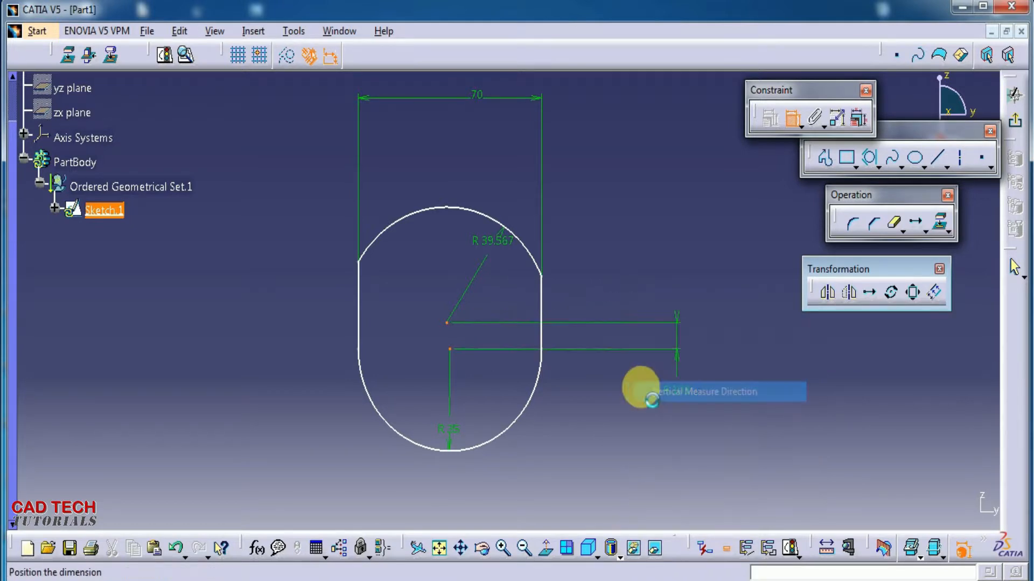
left_click(599, 391)
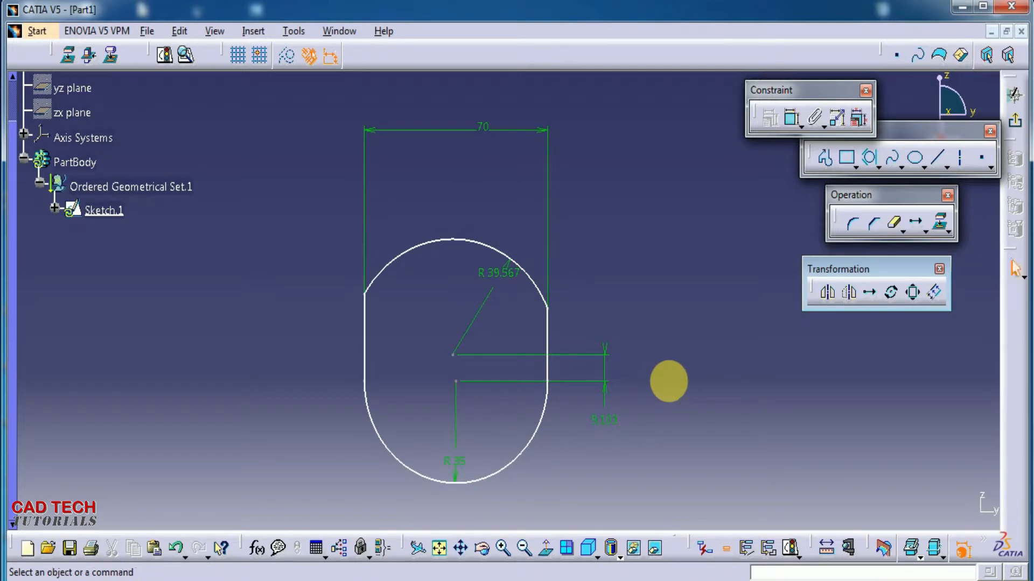
Set the vertical distance between the slot's arc centers to 10 mm
double_click(605, 420)
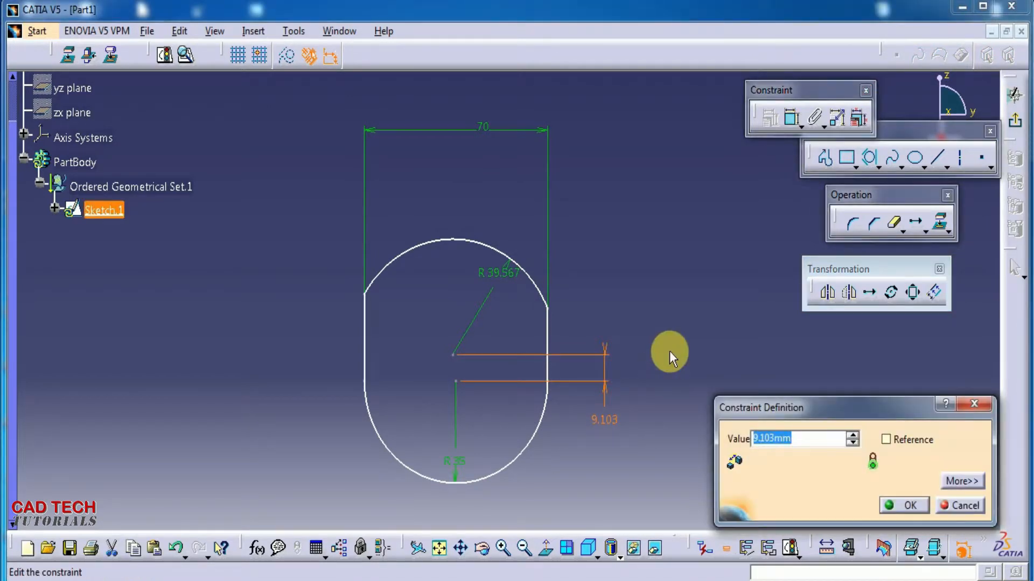
type("10")
key("Return")
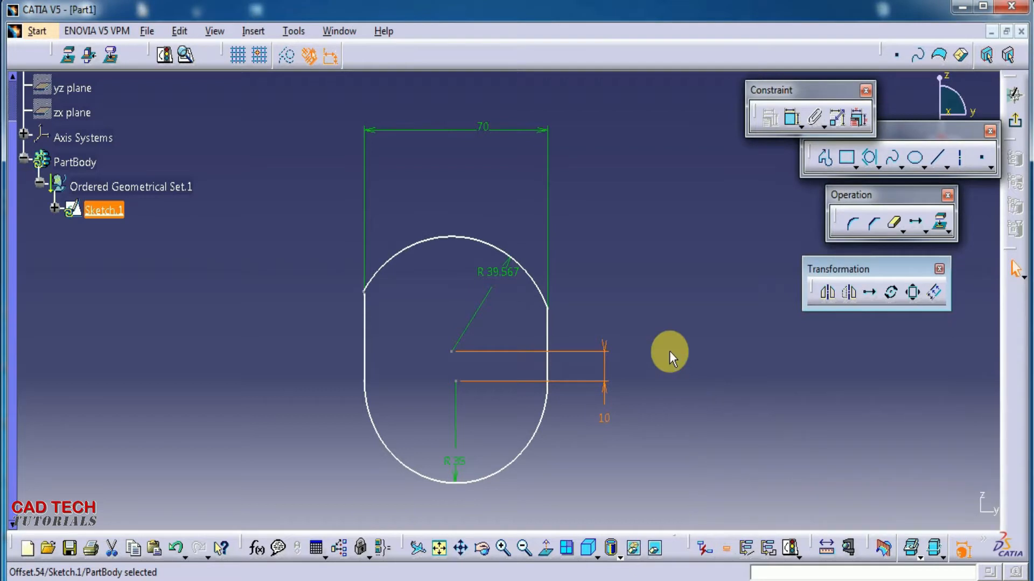
Set the upper arc's radius to 25 mm and accept 35 mm for the lower arc's radius
double_click(498, 271)
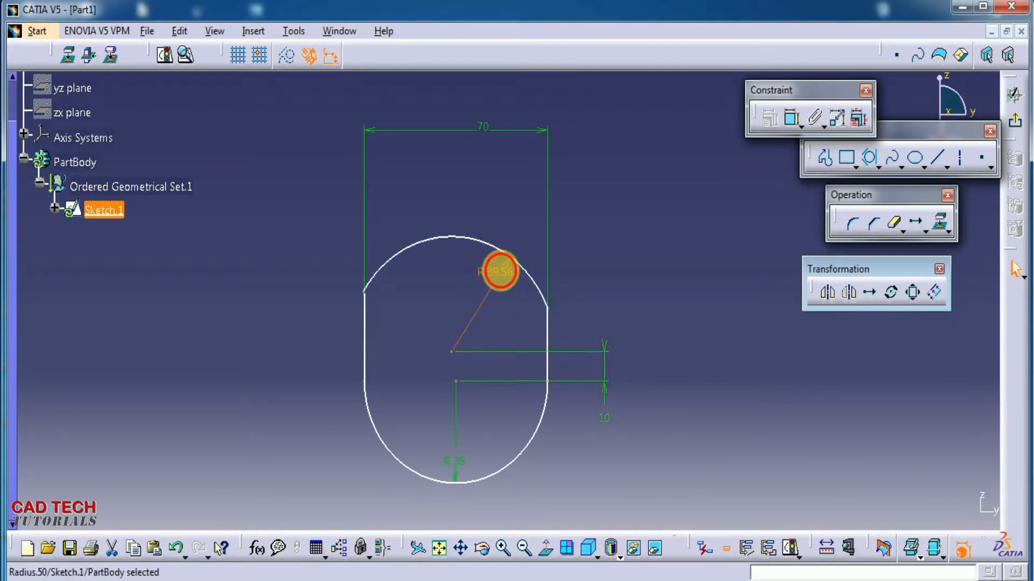
type("2")
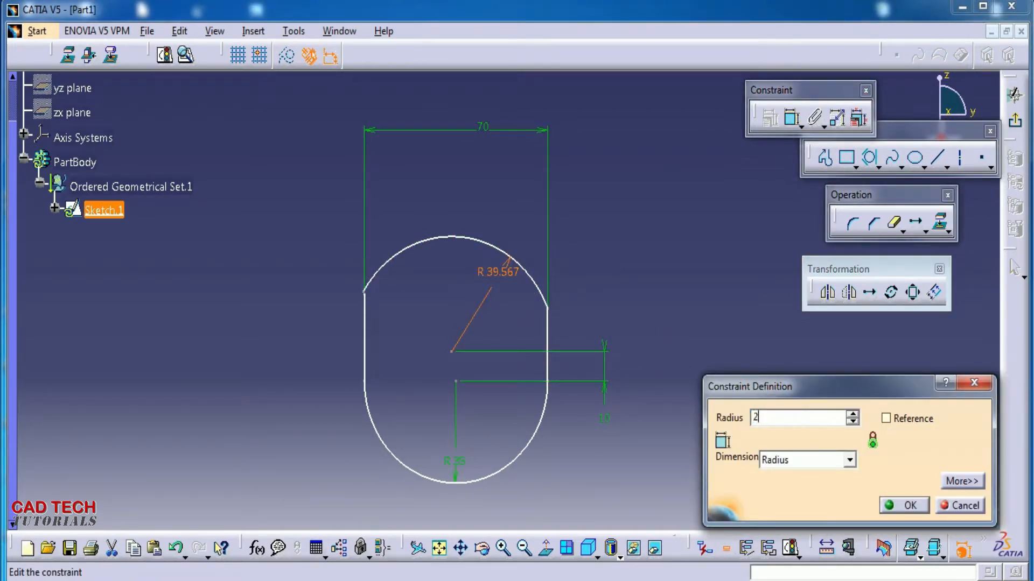
key("Return")
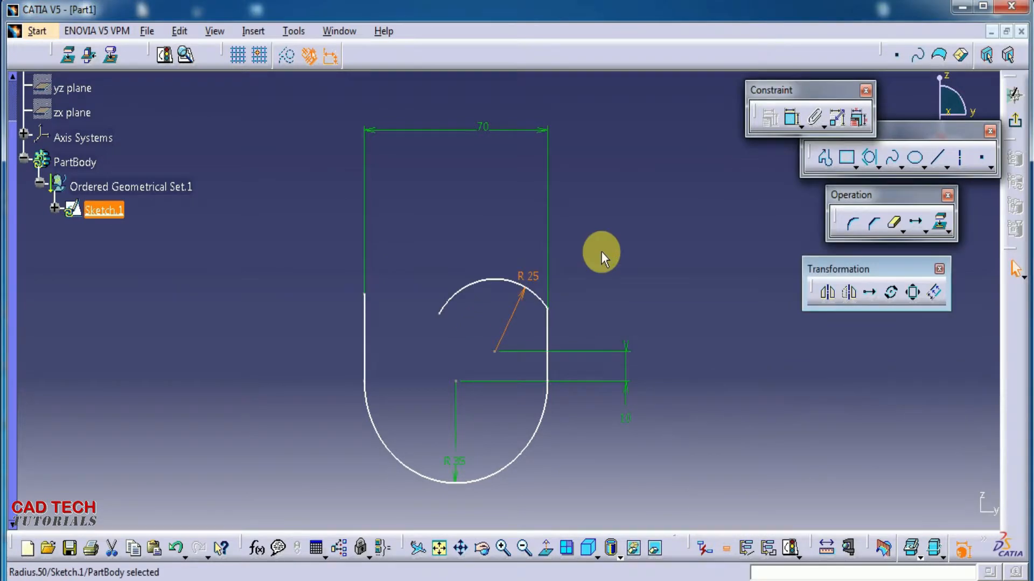
double_click(457, 463)
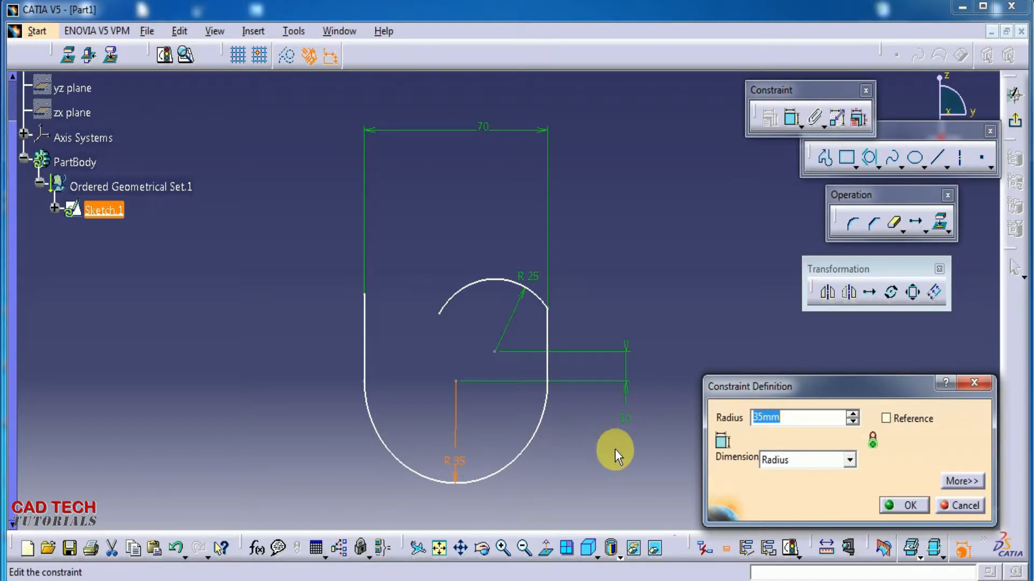
left_click(914, 504)
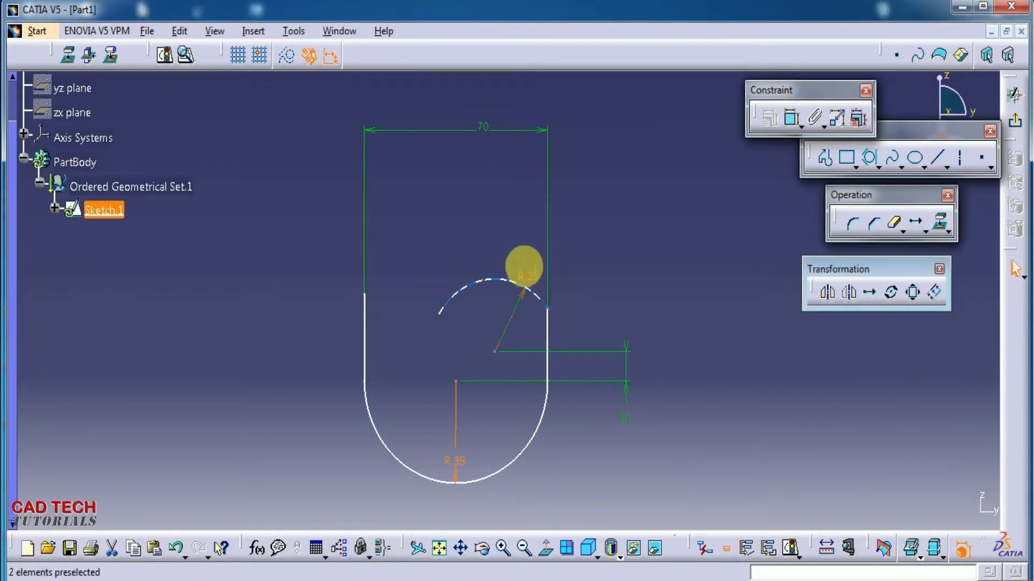
Set the upper arc's radius to 35 mm
double_click(525, 273)
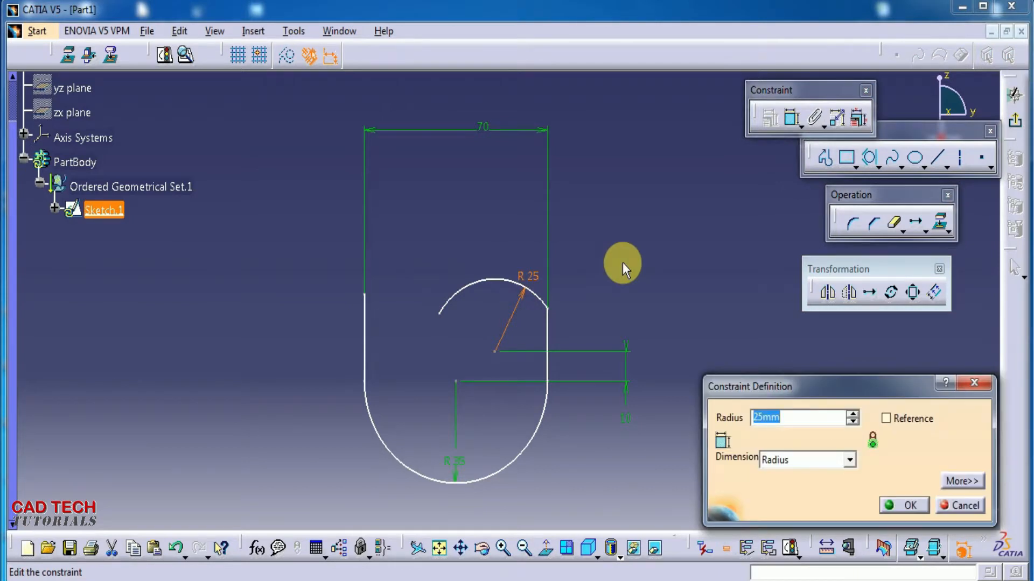
type("35")
key("Return")
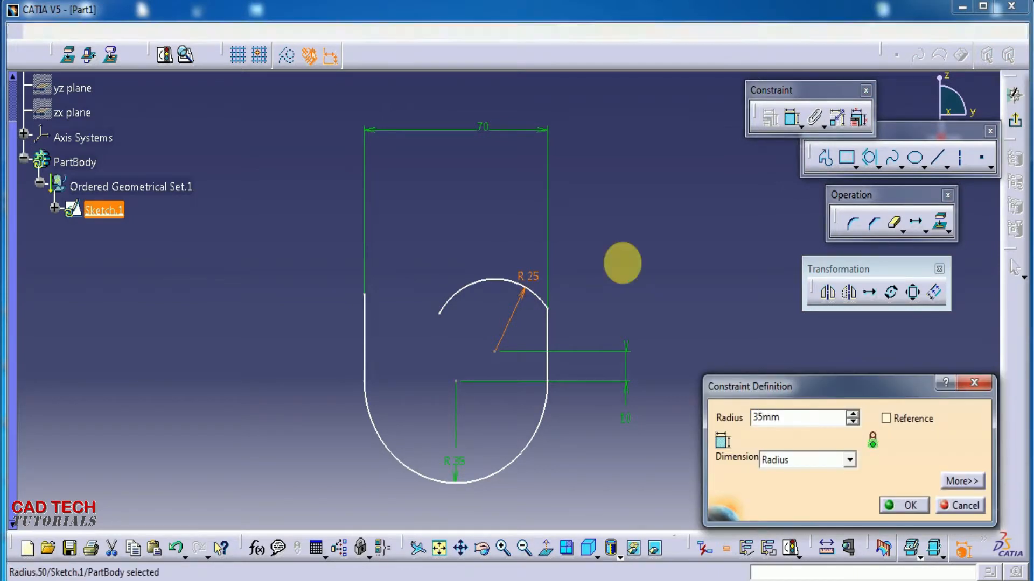
left_click(458, 325)
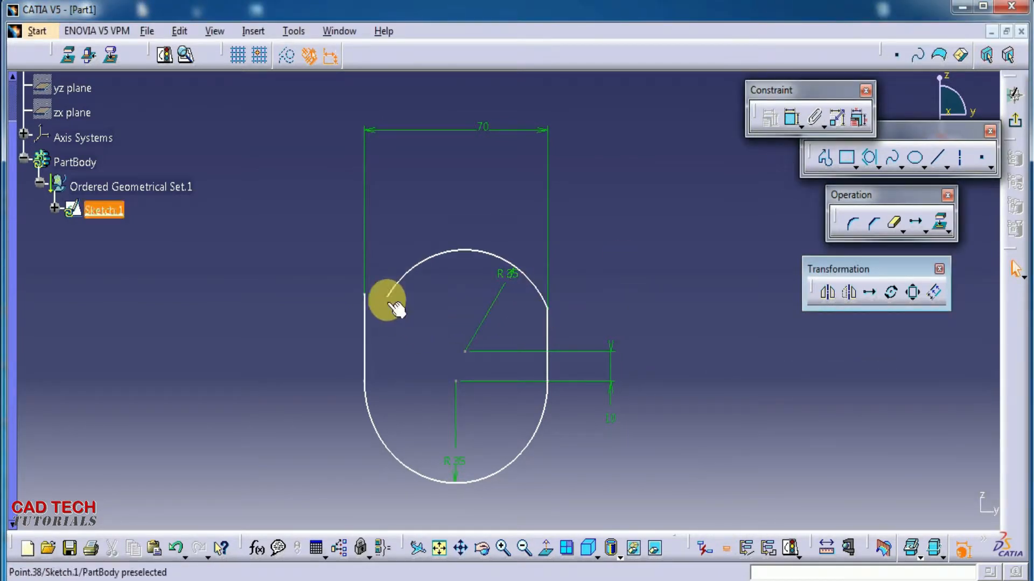
Constrain the upper arc's free end to be coincident with the top end of the slot's left vertical line
left_click(791, 116)
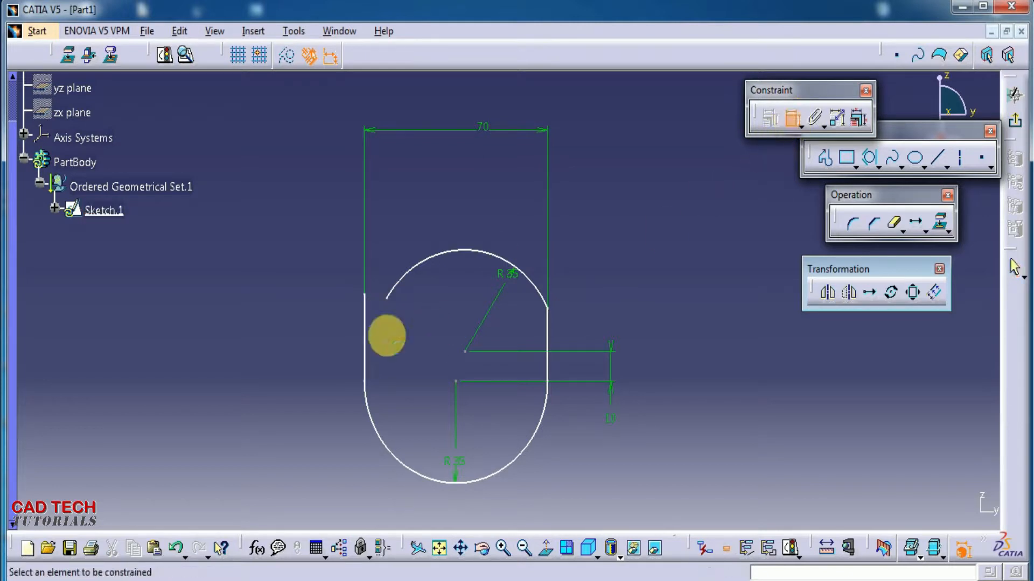
left_click(390, 298)
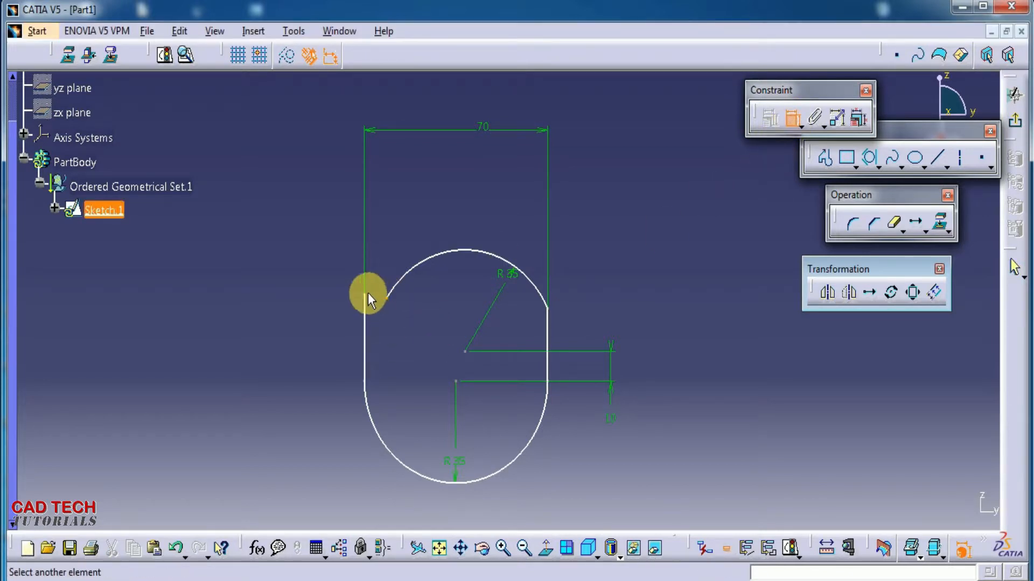
left_click(368, 294)
right_click(295, 298)
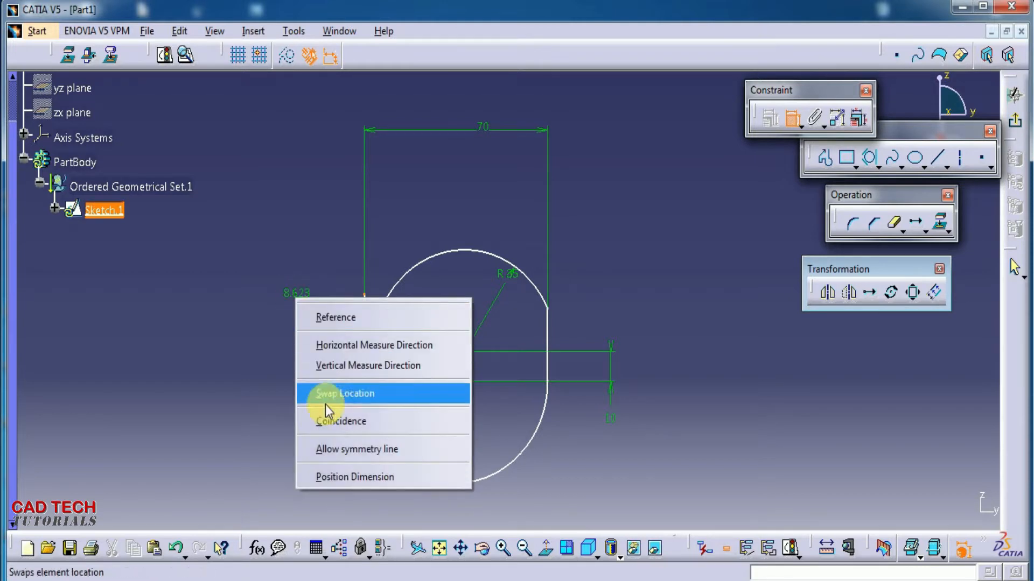
left_click(328, 420)
middle_click_drag(305, 384, 254, 426)
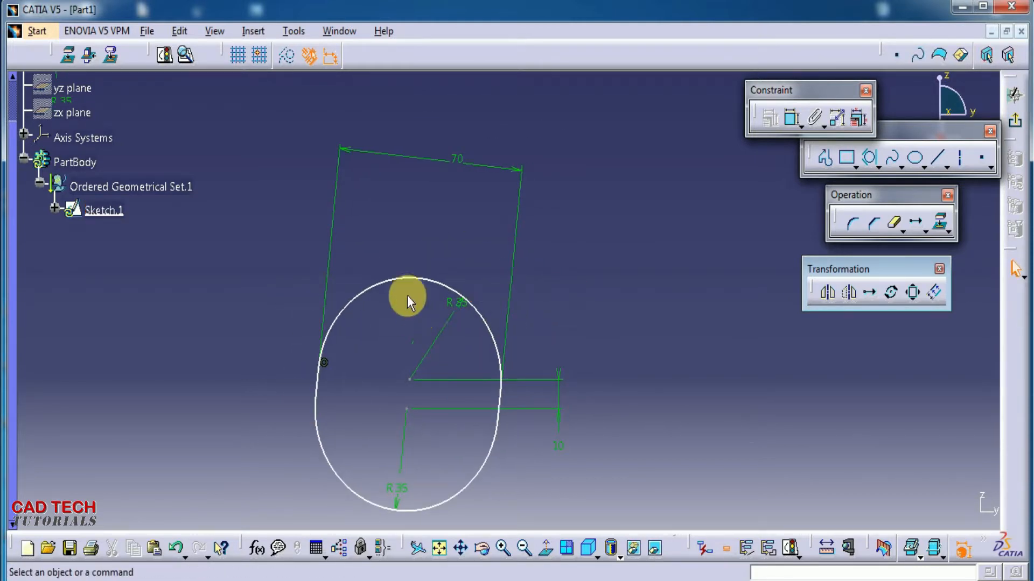
Pull on the slot's upper and lower arcs to test how the profile can still move
left_click_drag(411, 244, 425, 194)
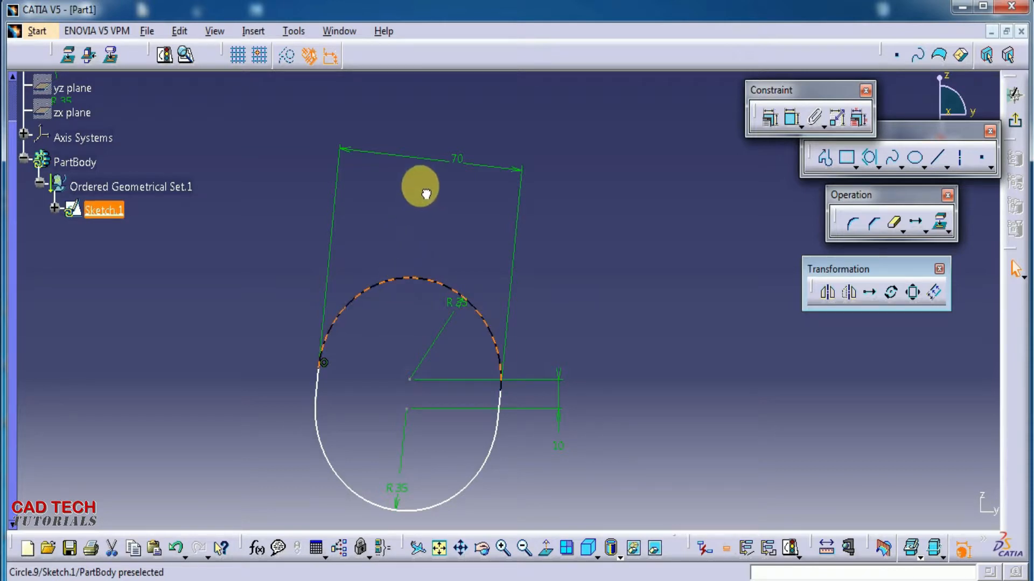
left_click_drag(409, 275, 457, 198)
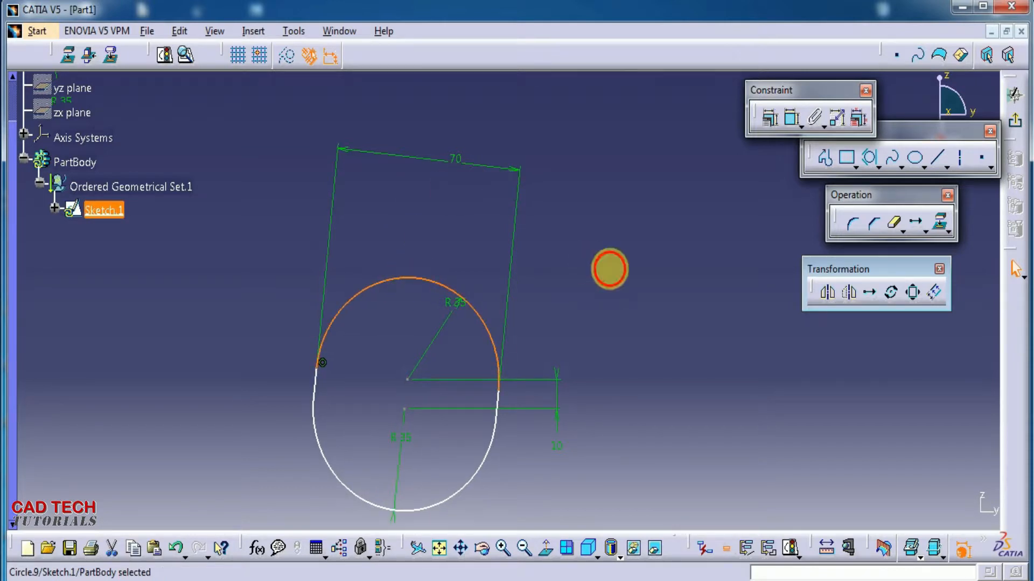
mouse_move(482, 457)
left_mouse_down()
mouse_move(644, 484)
mouse_move(294, 433)
mouse_move(649, 410)
left_mouse_up()
Dimension the vertical distance from the slot's upper arc center to the sketch's H axis, placing the dimension between the origin and the slot
scroll(650, 396, "up", 1)
mouse_move(650, 393)
middle_mouse_down()
mouse_move(641, 478)
mouse_move(668, 384)
mouse_move(613, 391)
middle_mouse_up()
middle_click(662, 379)
middle_click_drag(505, 399, 582, 470)
left_click(559, 323)
left_click(791, 118)
left_click(394, 362)
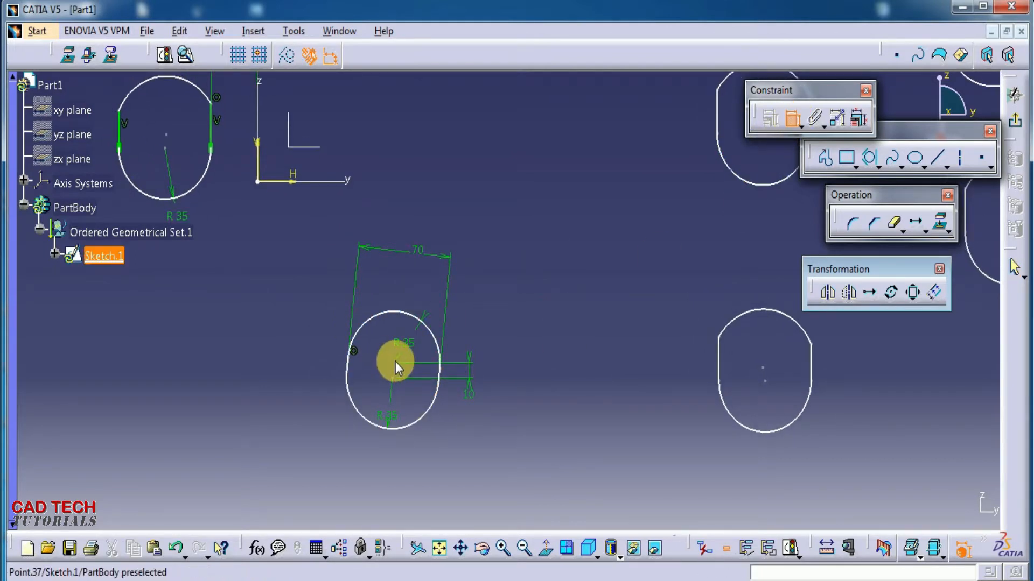
left_click(293, 182)
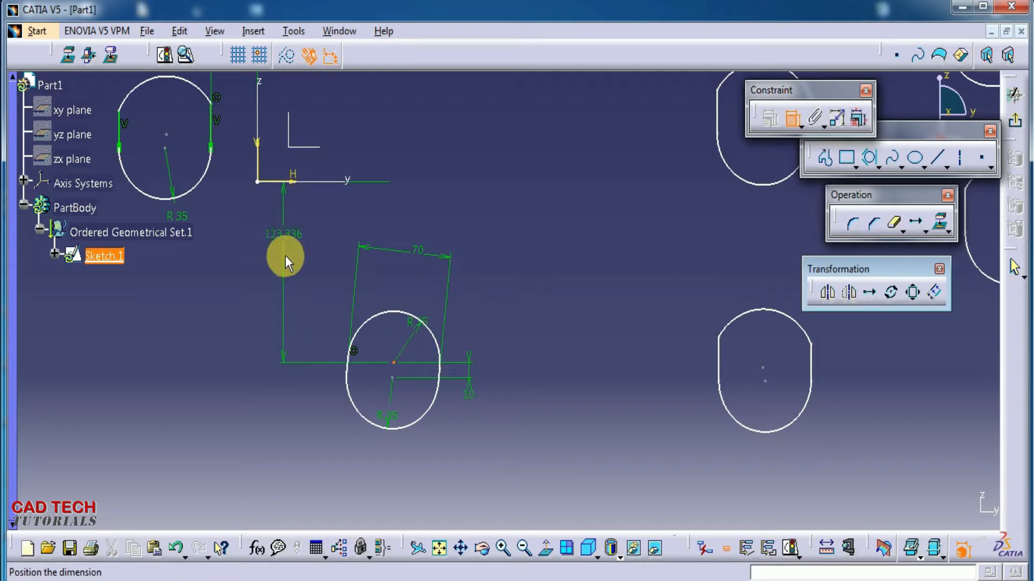
left_click(285, 260)
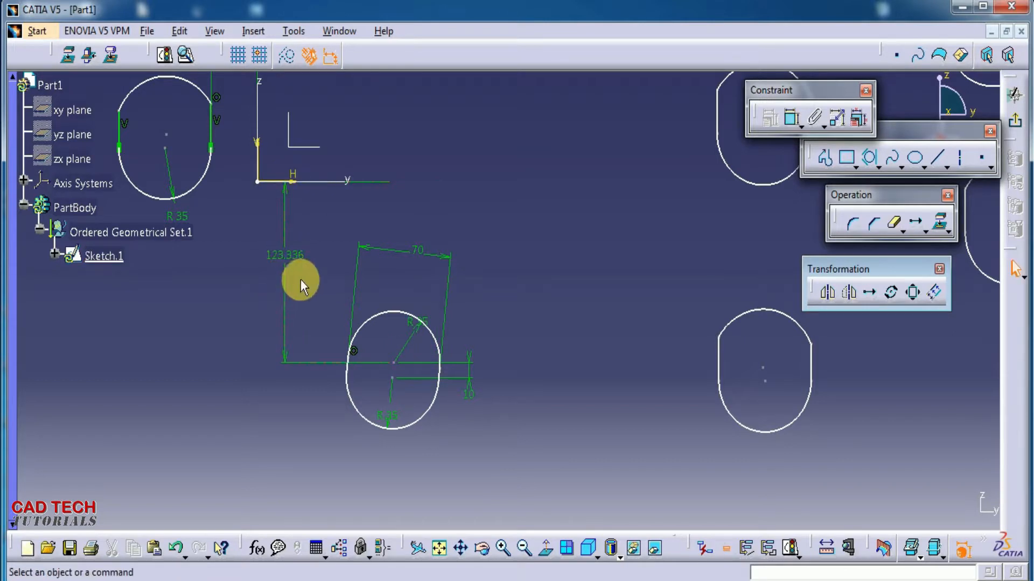
Try to dimension the horizontal distance between the slot's upper arc center and the vertical axis, and undo the dimension
left_click(396, 365)
left_click(258, 160, "ctrl")
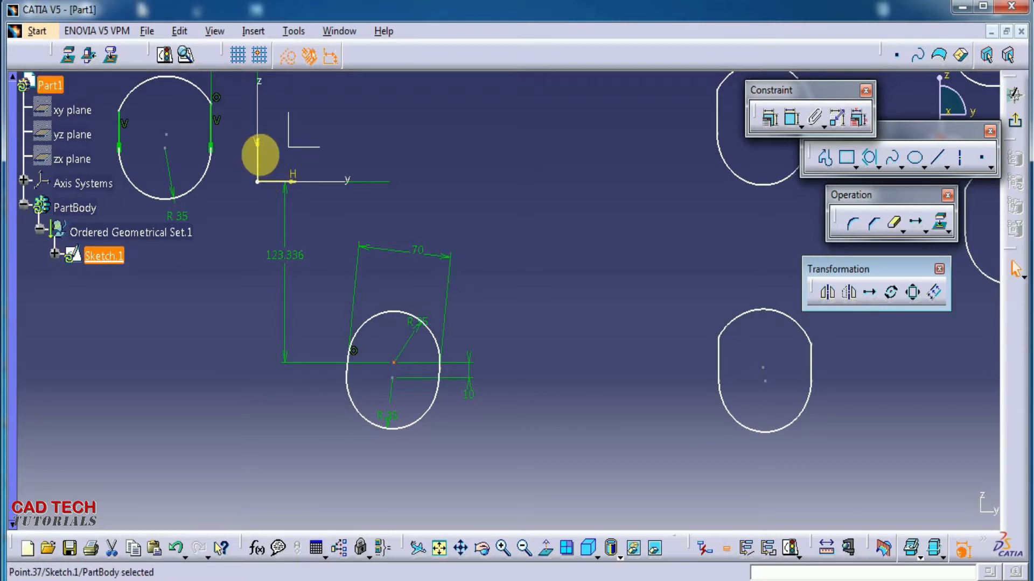
left_click(791, 115)
left_click(393, 362)
left_click(258, 150)
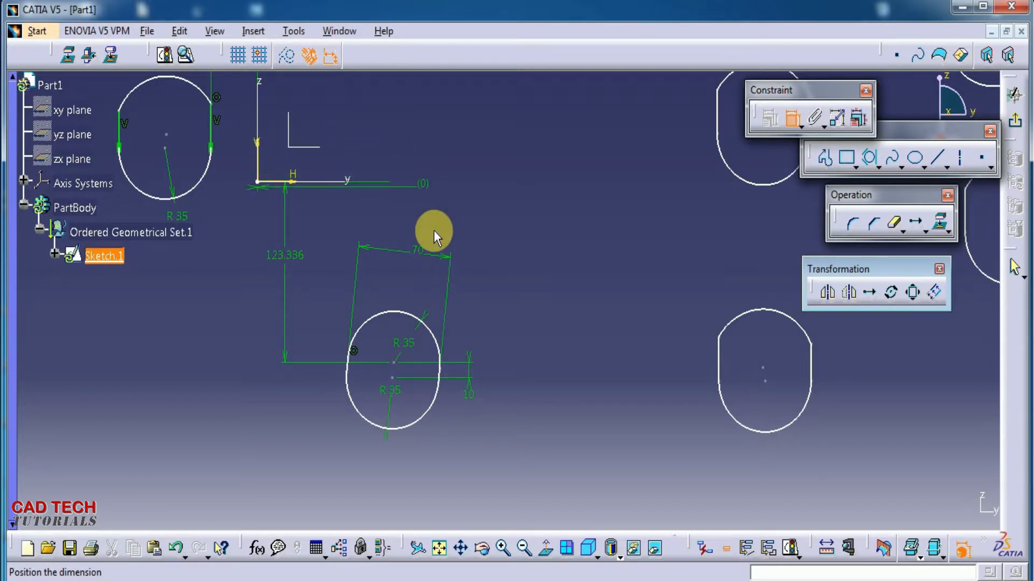
left_click(394, 362)
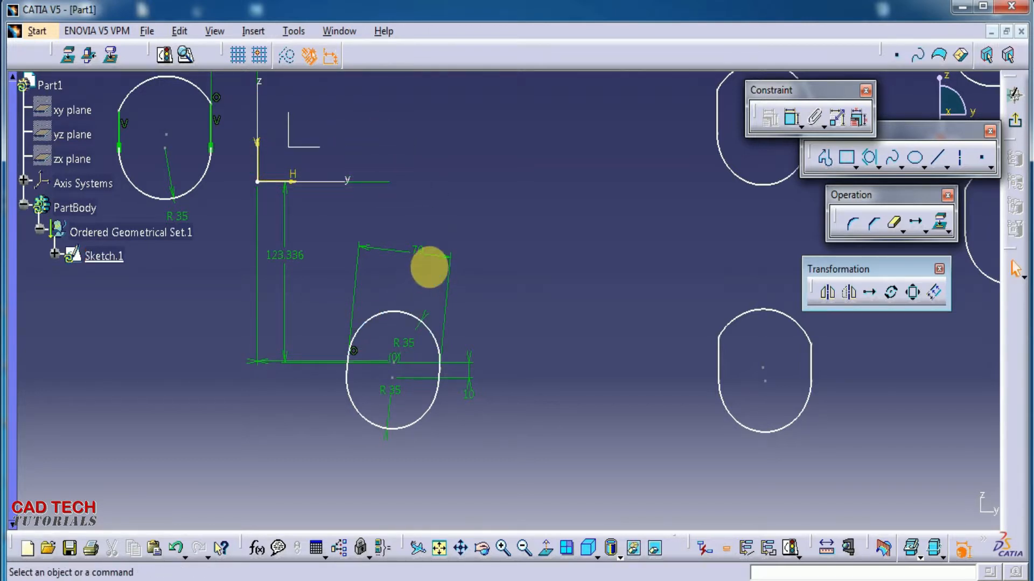
key("ctrl+z")
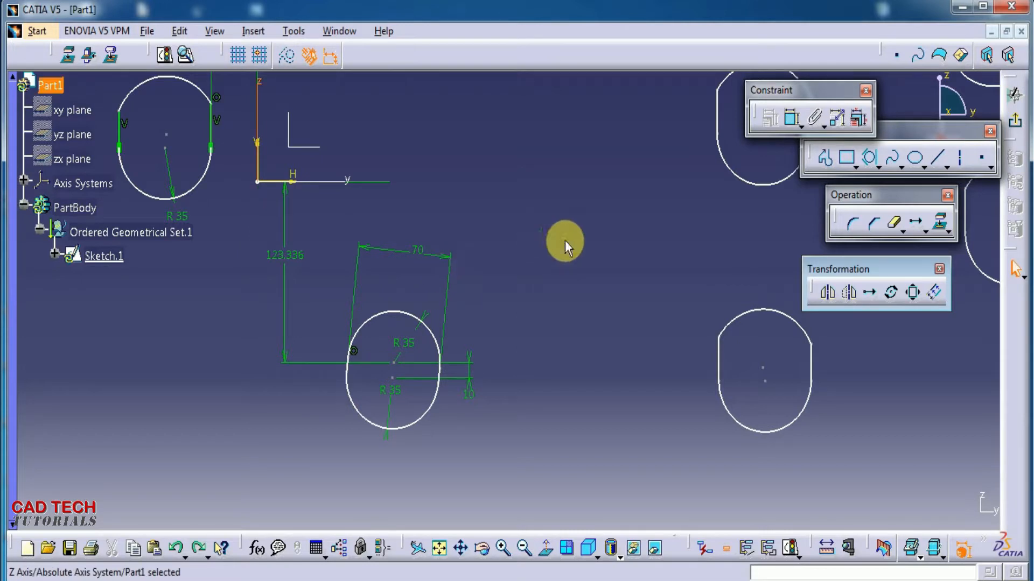
Dimension the horizontal distance from the slot's upper arc center to the sketch's V axis, placing the dimension above the origin
left_click(792, 117)
left_click(394, 362)
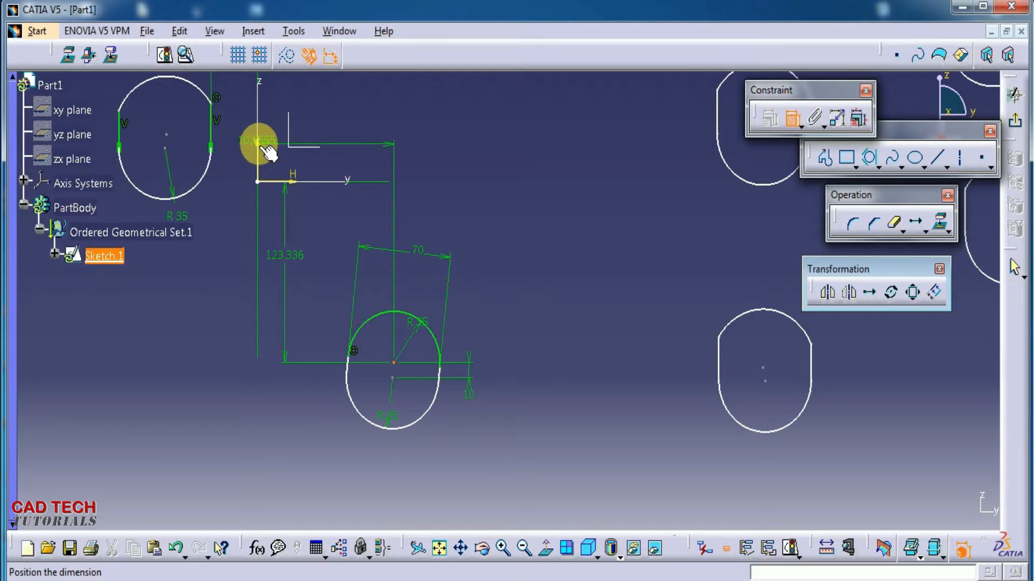
left_click(263, 146)
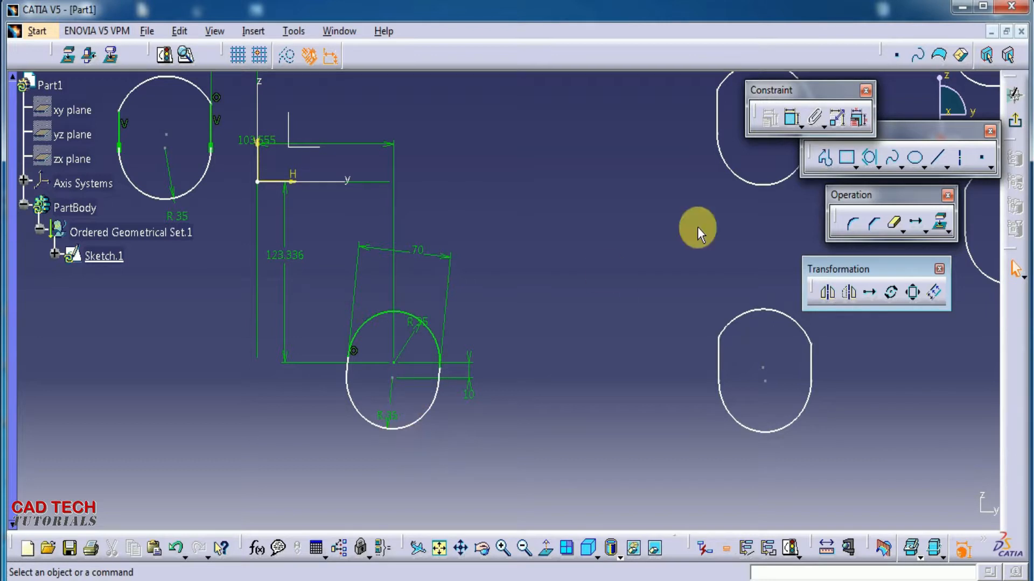
Dimension the distance between the slot's two arc centers with the Horizontal Measure Direction, placing the dimension inside the profile
left_click(792, 117)
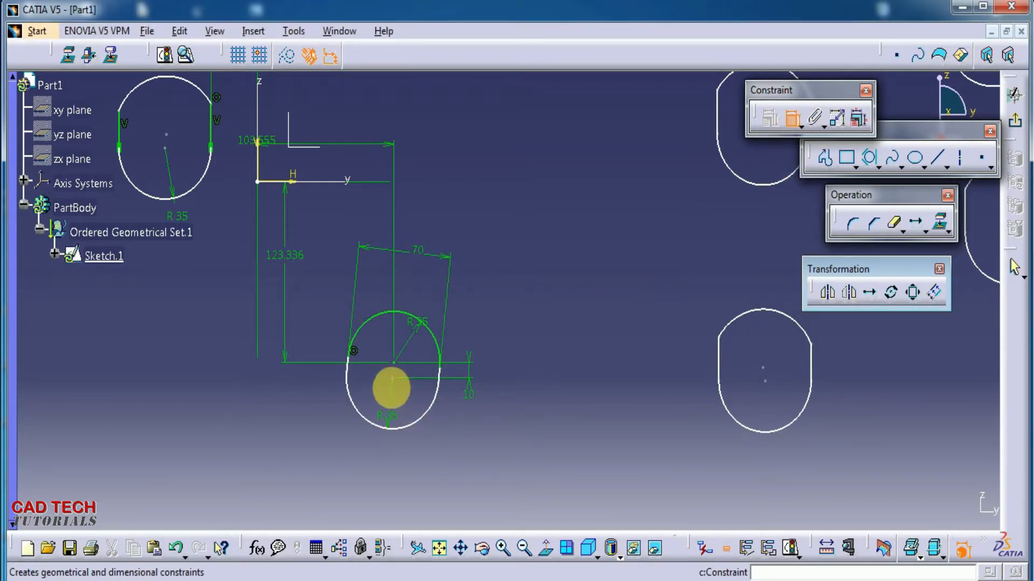
middle_click_drag(461, 490, 453, 376)
mouse_move(476, 432)
middle_mouse_down()
mouse_move(686, 346)
mouse_move(710, 353)
middle_mouse_up()
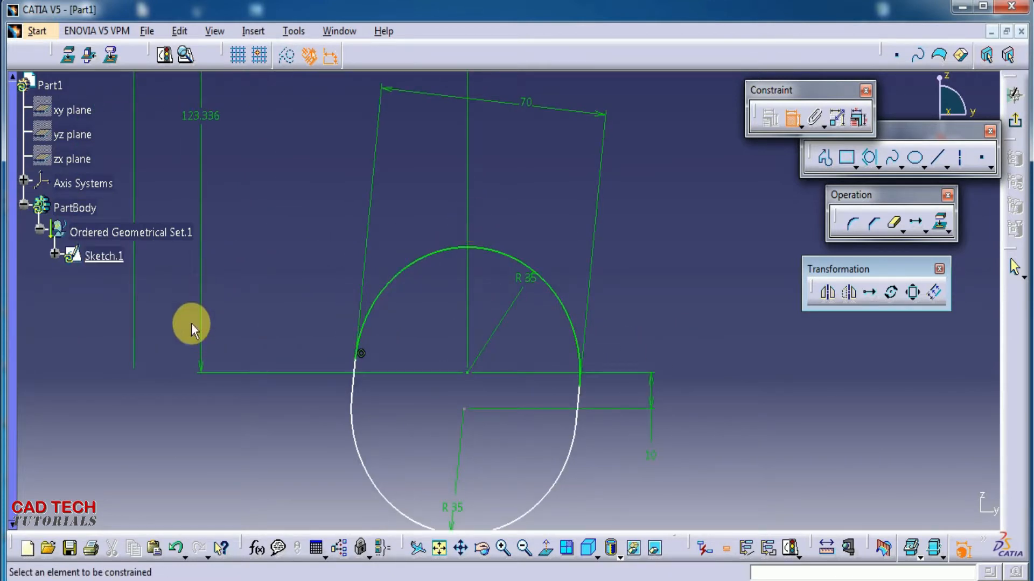
middle_click_drag(276, 430, 278, 397)
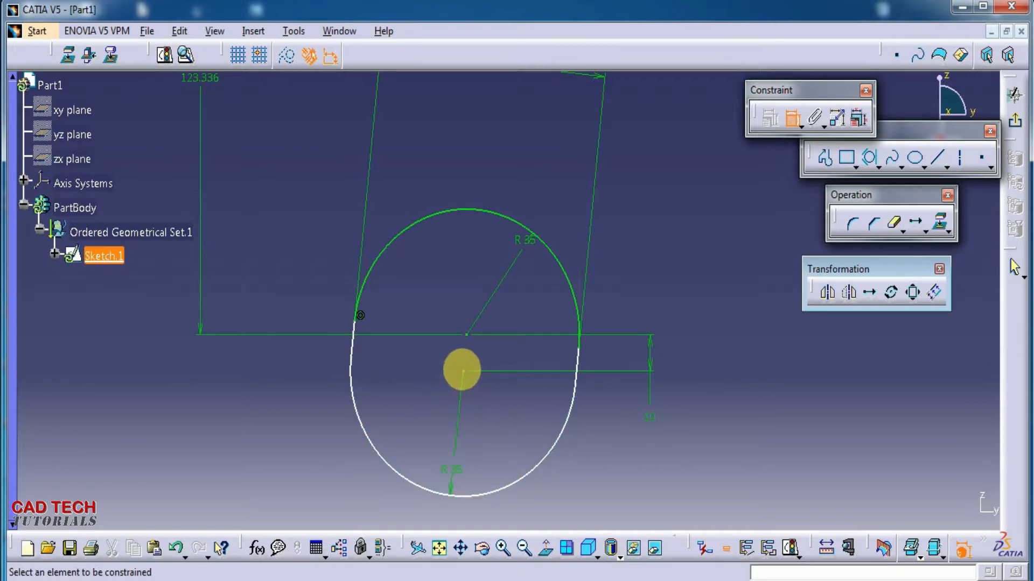
left_click(463, 371)
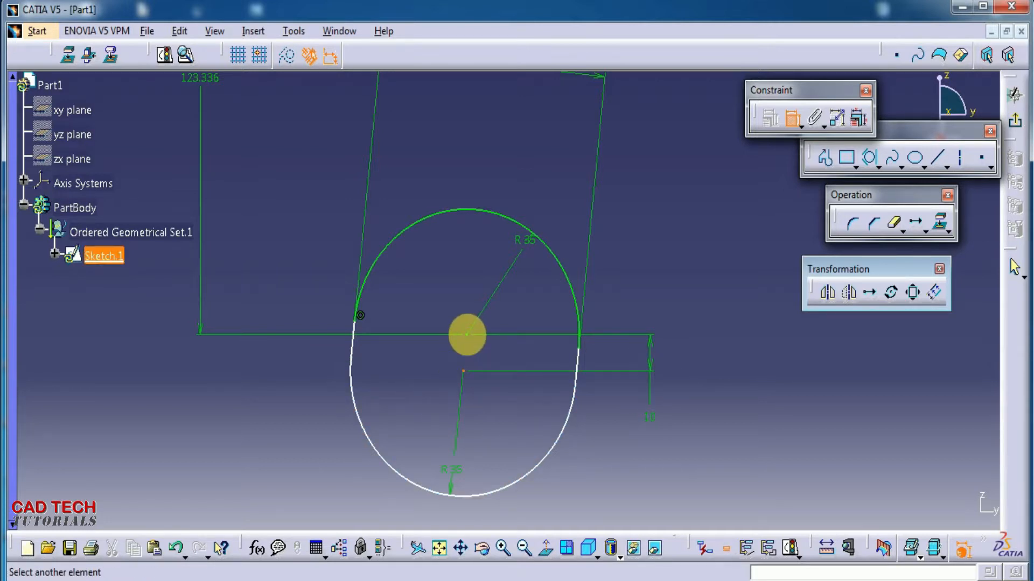
left_click(466, 336)
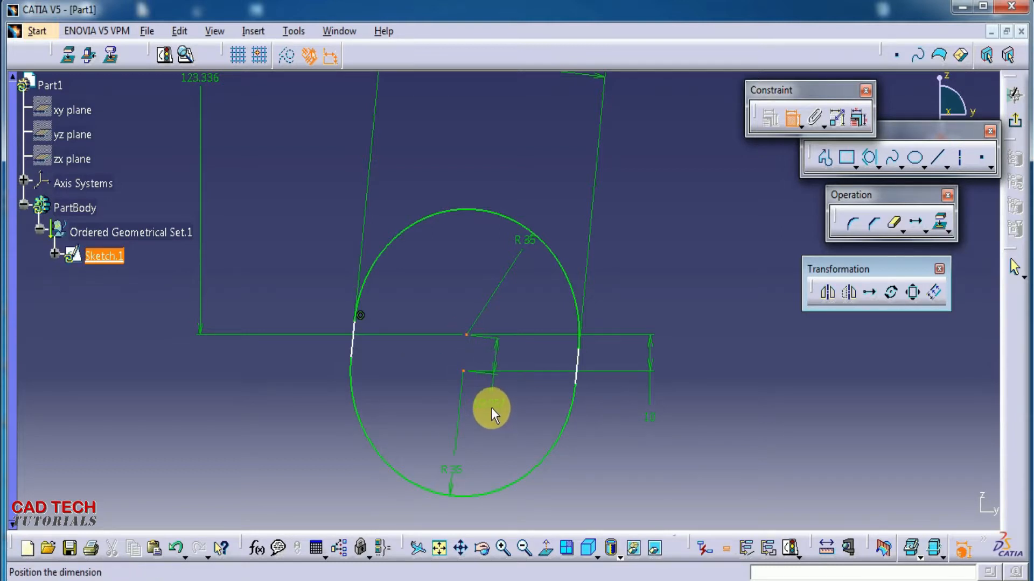
right_click(491, 408)
left_click(518, 462)
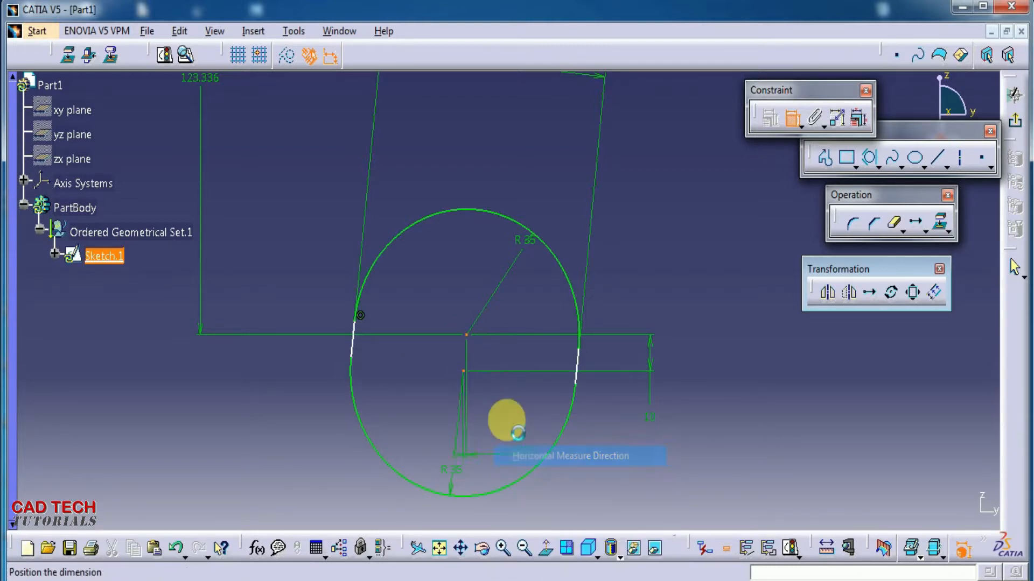
left_click(504, 351)
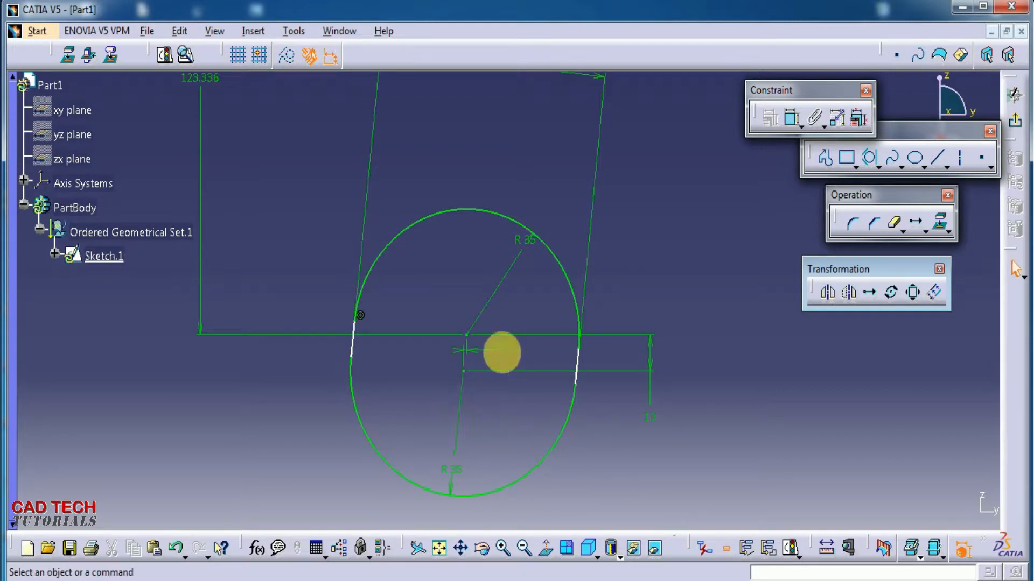
Set the horizontal distance between the slot's two arc centers to 0
double_click(505, 351)
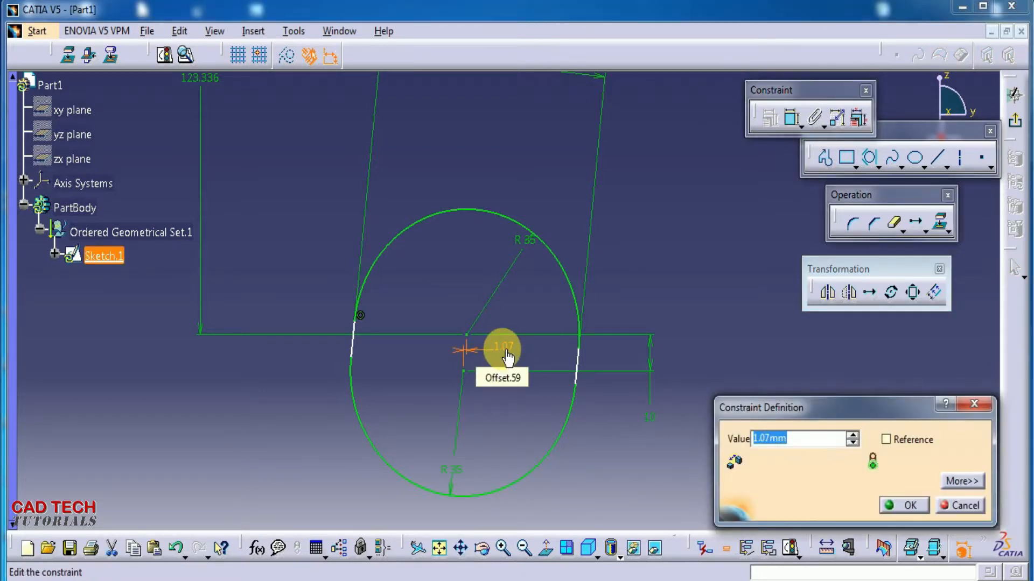
type("0")
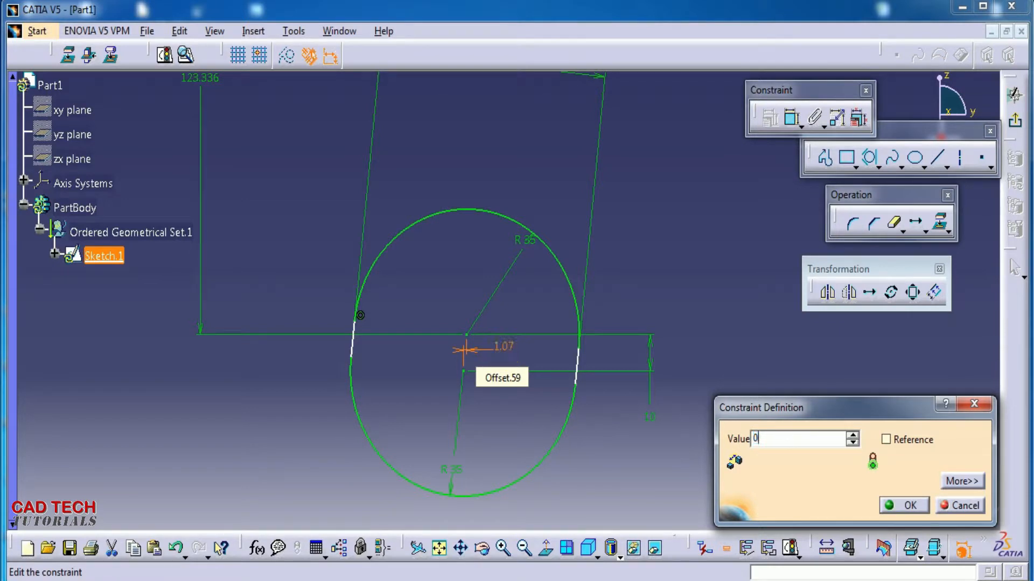
key("Return")
left_click(657, 279)
Examine the dimensioned slot, the translated slot copies and the mirrored slots with their symmetry constraints
mouse_move(656, 278)
middle_mouse_down()
mouse_move(658, 266)
mouse_move(678, 361)
mouse_move(659, 422)
middle_mouse_up()
middle_click_drag(640, 376, 550, 430)
mouse_move(483, 413)
middle_mouse_down()
mouse_move(427, 408)
mouse_move(427, 362)
mouse_move(459, 291)
mouse_move(460, 247)
mouse_move(473, 357)
mouse_move(484, 372)
mouse_move(416, 409)
mouse_move(508, 402)
middle_mouse_up()
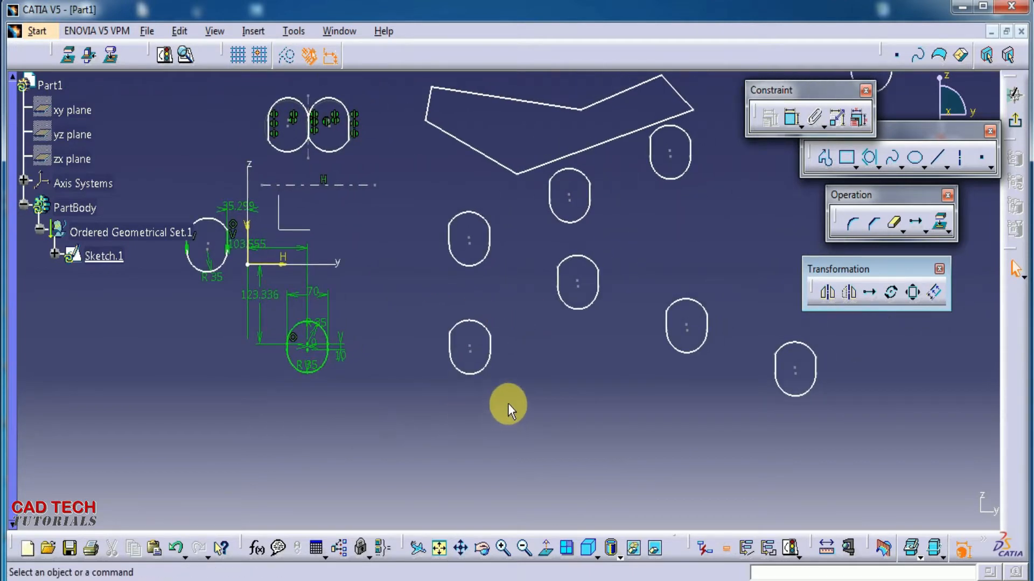
mouse_move(550, 370)
middle_mouse_down()
mouse_move(549, 427)
mouse_move(588, 396)
mouse_move(518, 473)
middle_mouse_up()
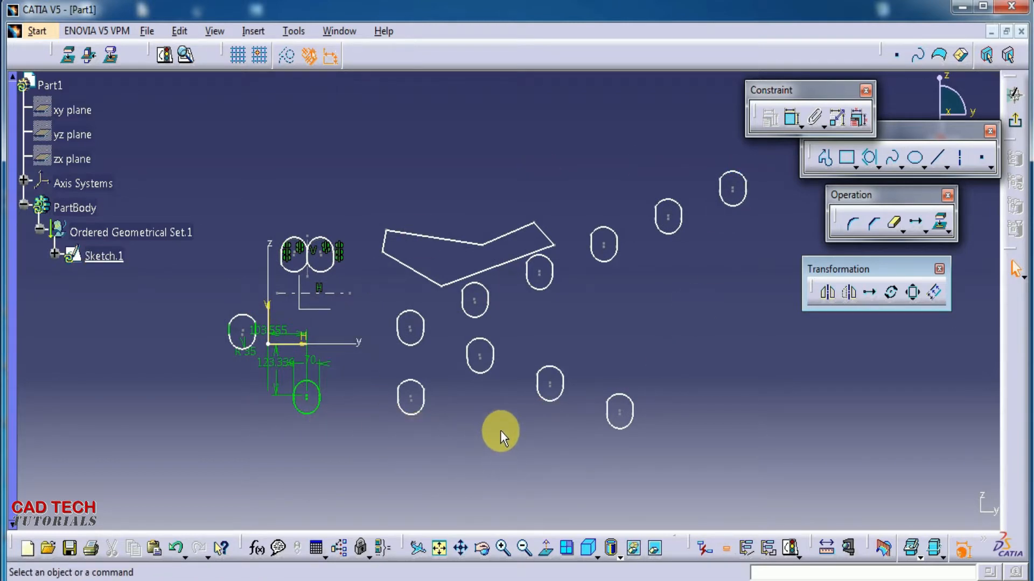
mouse_move(341, 441)
middle_mouse_down()
mouse_move(330, 438)
mouse_move(321, 362)
mouse_move(525, 395)
mouse_move(611, 380)
middle_mouse_up()
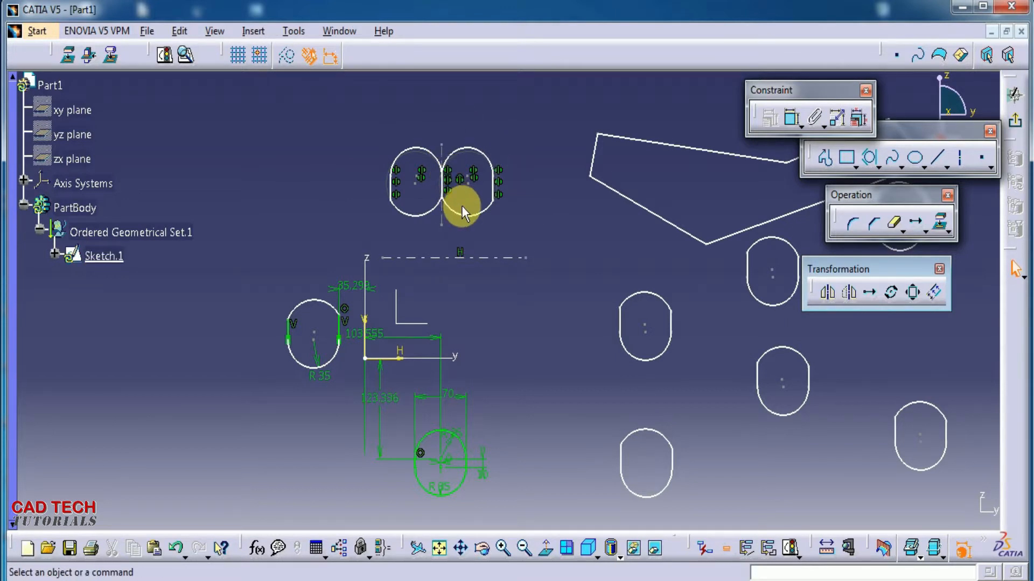
mouse_move(480, 216)
middle_mouse_down()
mouse_move(484, 224)
mouse_move(491, 191)
mouse_move(478, 127)
mouse_move(519, 237)
mouse_move(502, 276)
middle_mouse_up()
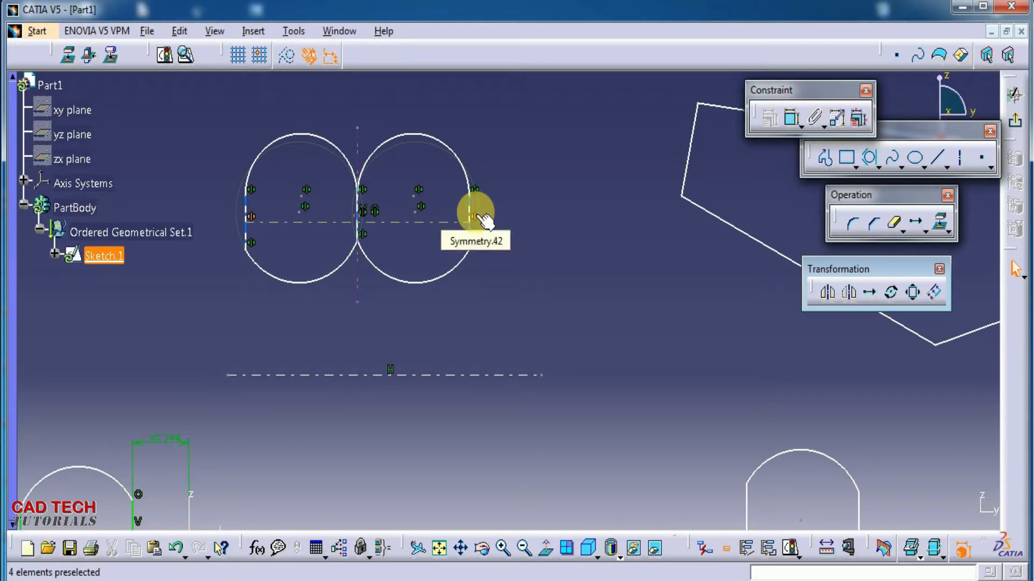
mouse_move(555, 240)
middle_mouse_down()
mouse_move(530, 376)
mouse_move(539, 402)
mouse_move(438, 242)
middle_mouse_up()
mouse_move(360, 318)
middle_mouse_down()
mouse_move(386, 360)
mouse_move(378, 293)
mouse_move(474, 382)
middle_mouse_up()
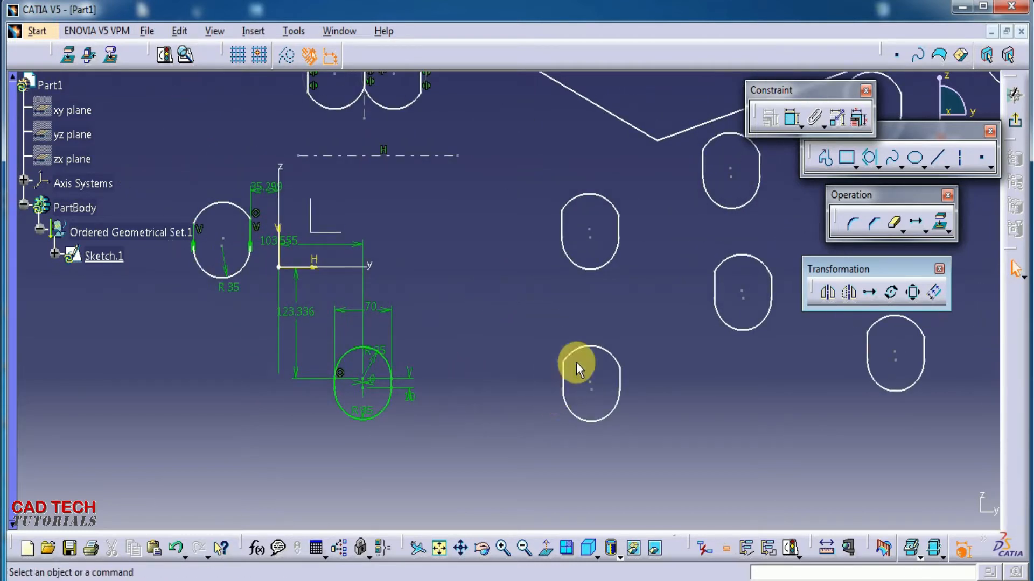
Try moving the upper arc of the unconstrained slot beside the dimensioned one, and undo and redo the last change
mouse_move(582, 347)
left_mouse_down()
mouse_move(612, 285)
mouse_move(584, 351)
left_mouse_up()
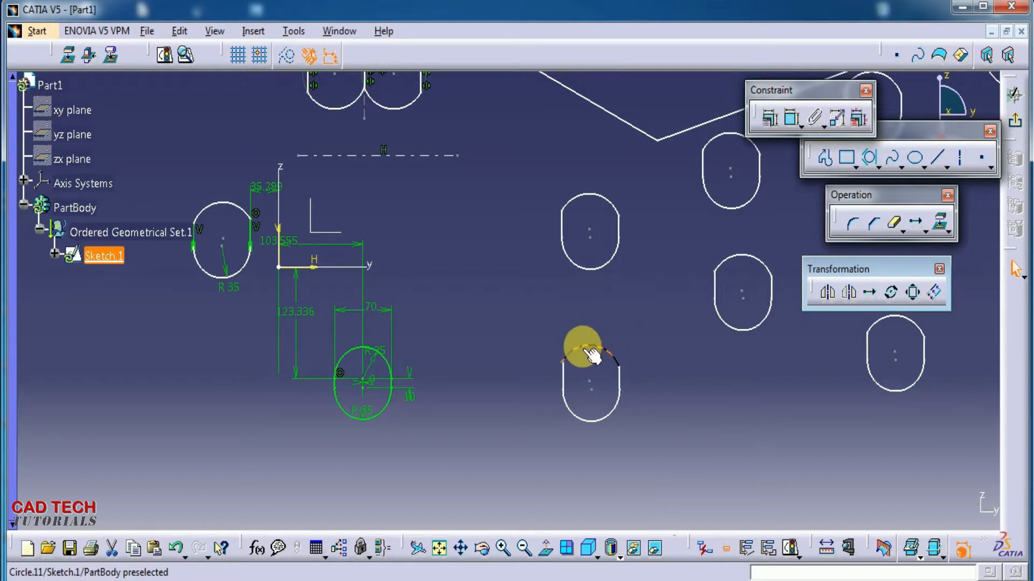
key("ctrl+z")
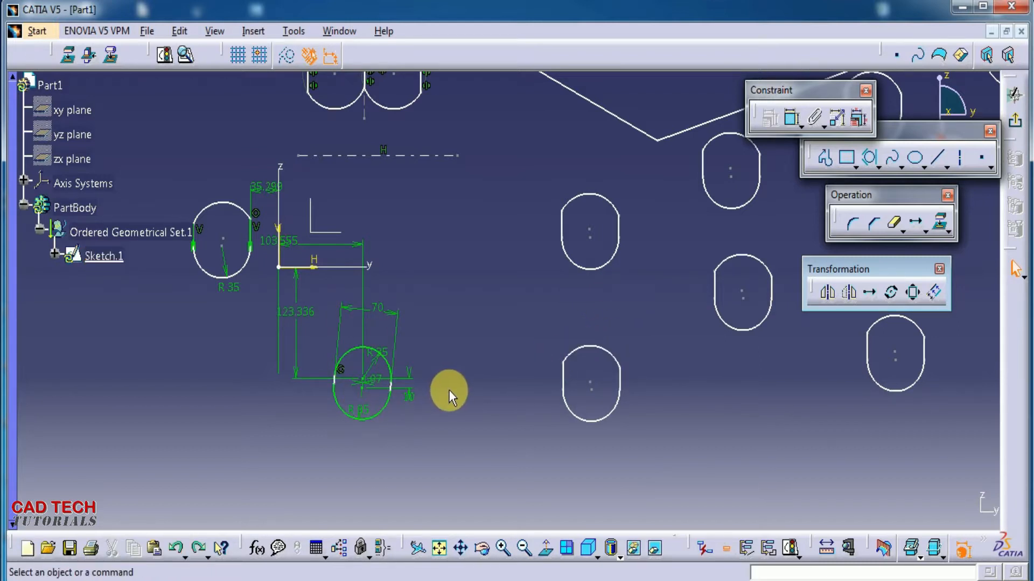
key("ctrl+y")
Pull on the dimensioned slot's lower arc to test that the profile is fully constrained
left_click(385, 413)
mouse_move(384, 413)
left_mouse_down()
mouse_move(394, 334)
mouse_move(393, 412)
left_mouse_up()
middle_click(472, 409)
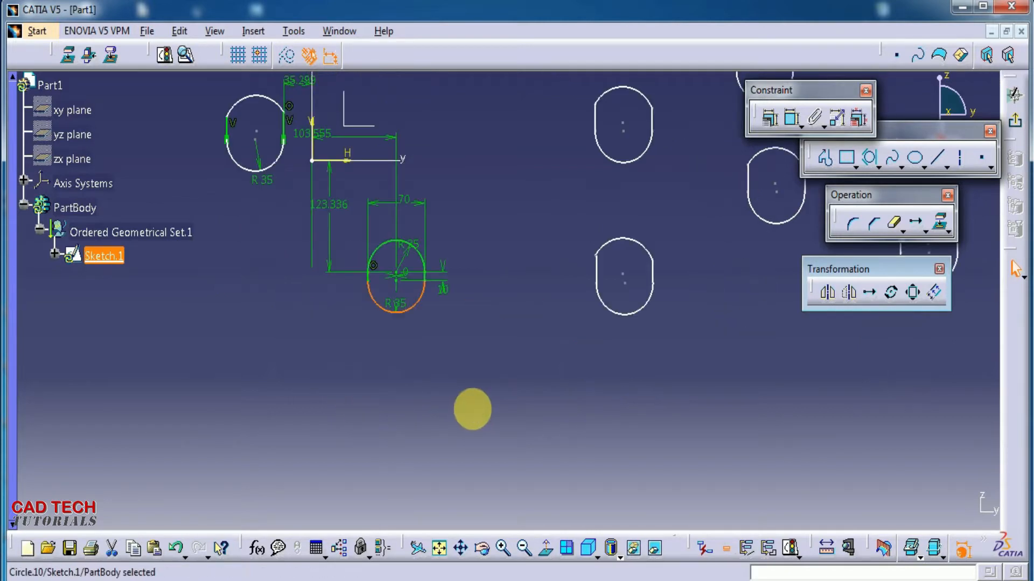
Translate the dimensioned slot below the origin from its arc center down and to the right, creating 3 duplicates with internal constraints kept
left_click(483, 344)
middle_click_drag(484, 343, 325, 383)
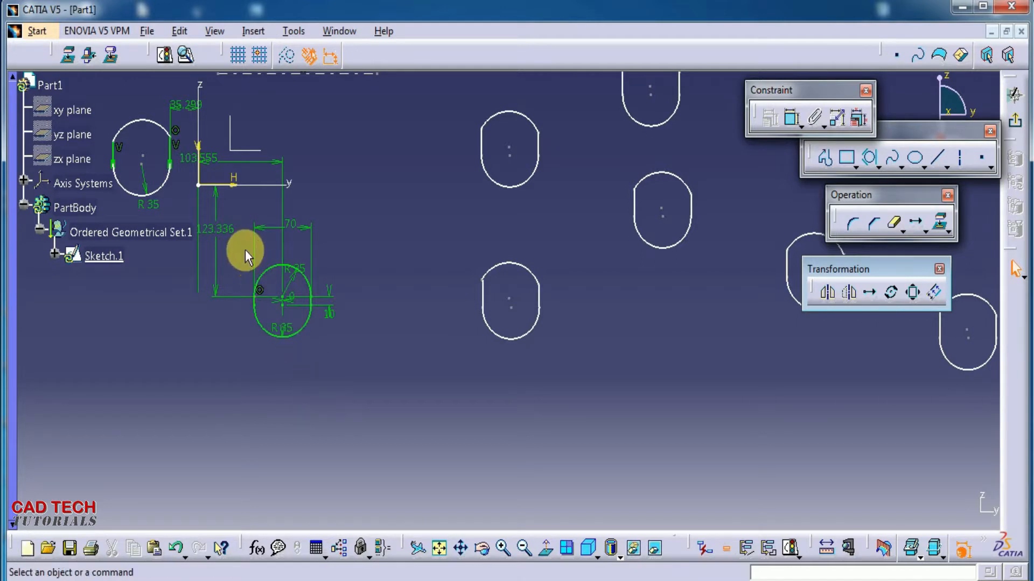
left_click_drag(242, 249, 326, 363)
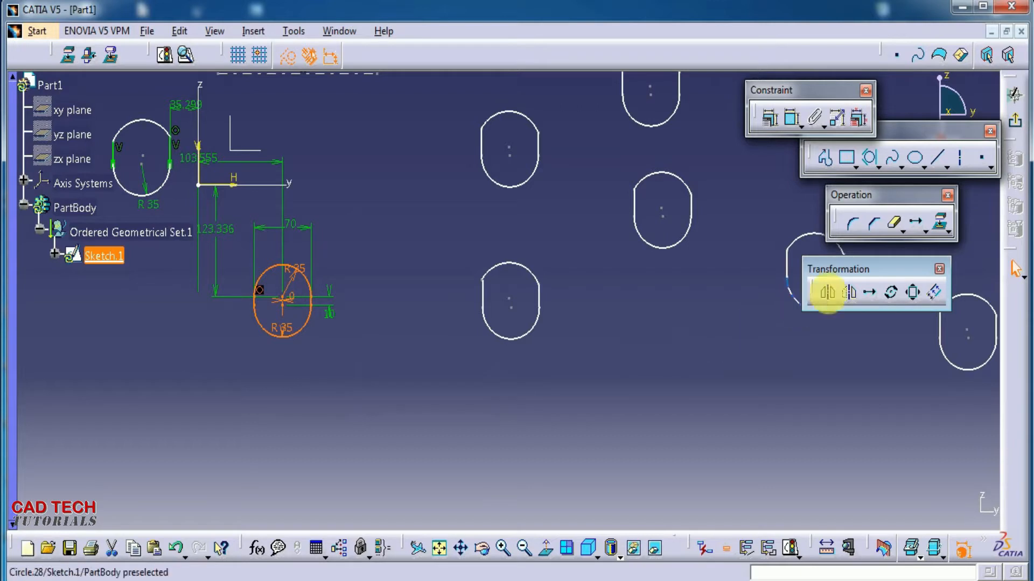
left_click(870, 294)
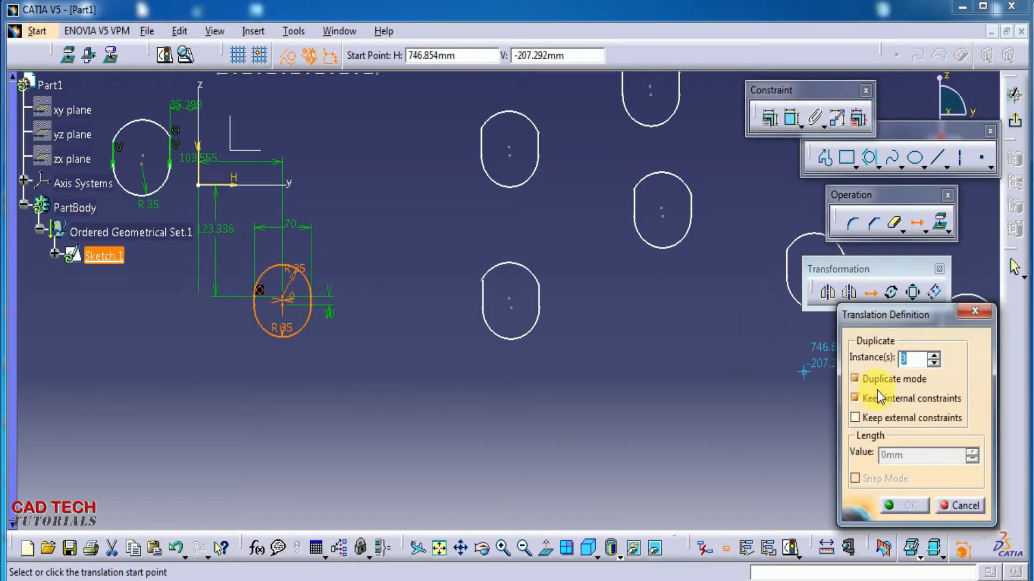
left_click(283, 305)
left_click(384, 352)
mouse_move(395, 418)
middle_mouse_down()
mouse_move(398, 370)
mouse_move(404, 400)
mouse_move(427, 362)
mouse_move(431, 301)
middle_mouse_up()
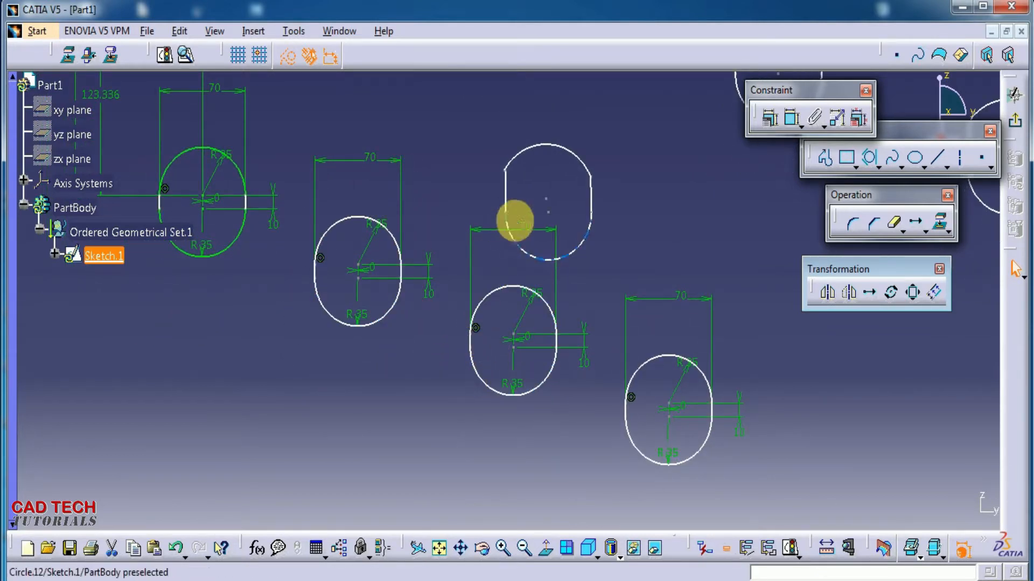
Translate the dimensioned slot down and to the left as 3 duplicates, keeping both internal and external constraints
mouse_move(364, 376)
middle_mouse_down()
mouse_move(375, 436)
mouse_move(365, 415)
mouse_move(393, 433)
middle_mouse_up()
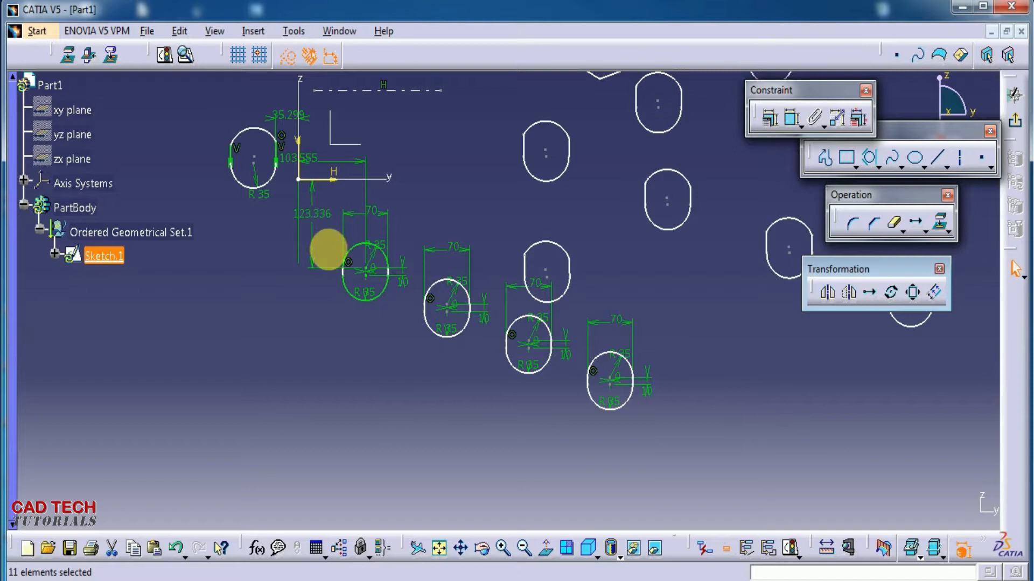
left_click_drag(326, 232, 397, 312)
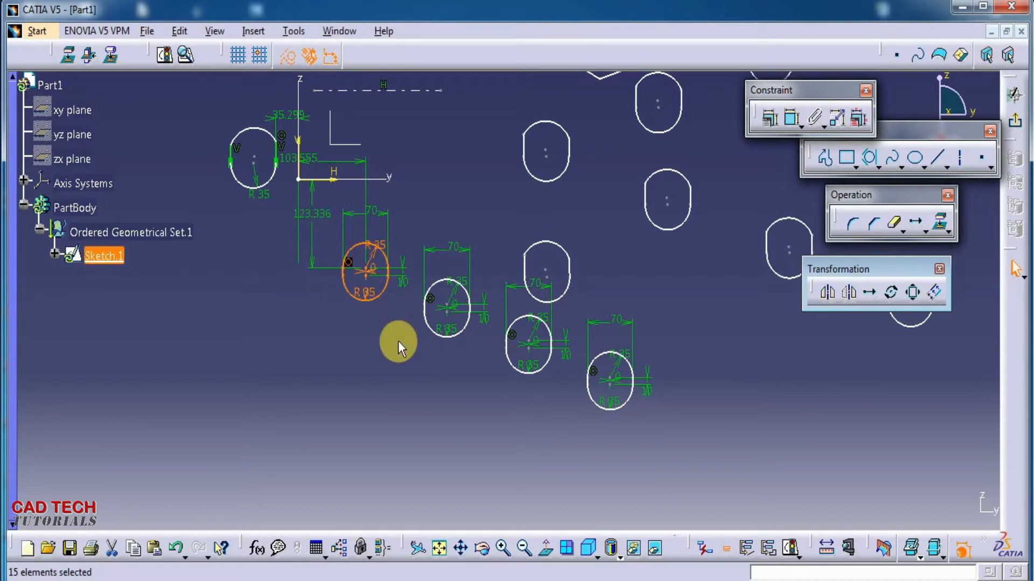
left_click(869, 295)
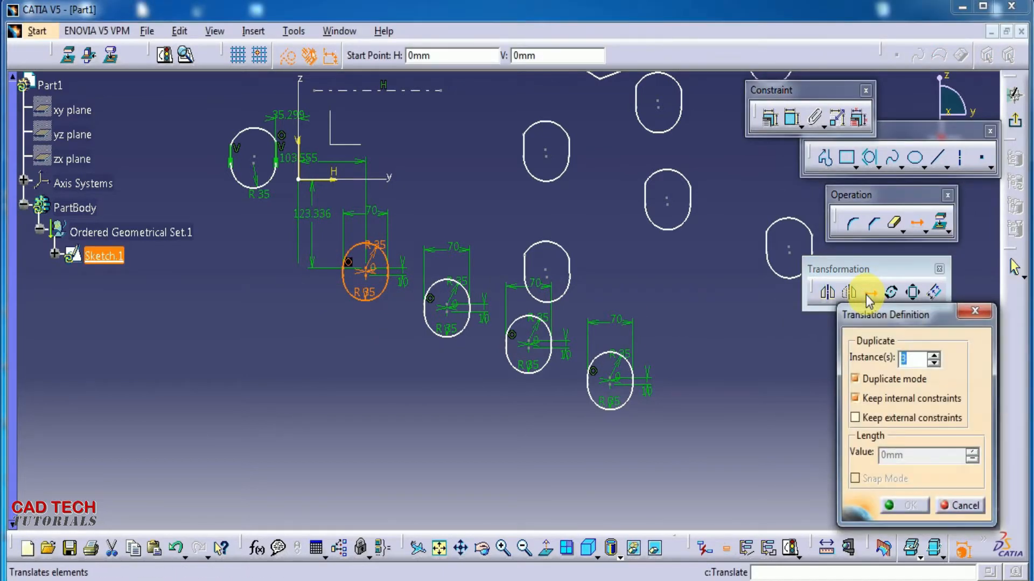
left_click(863, 422)
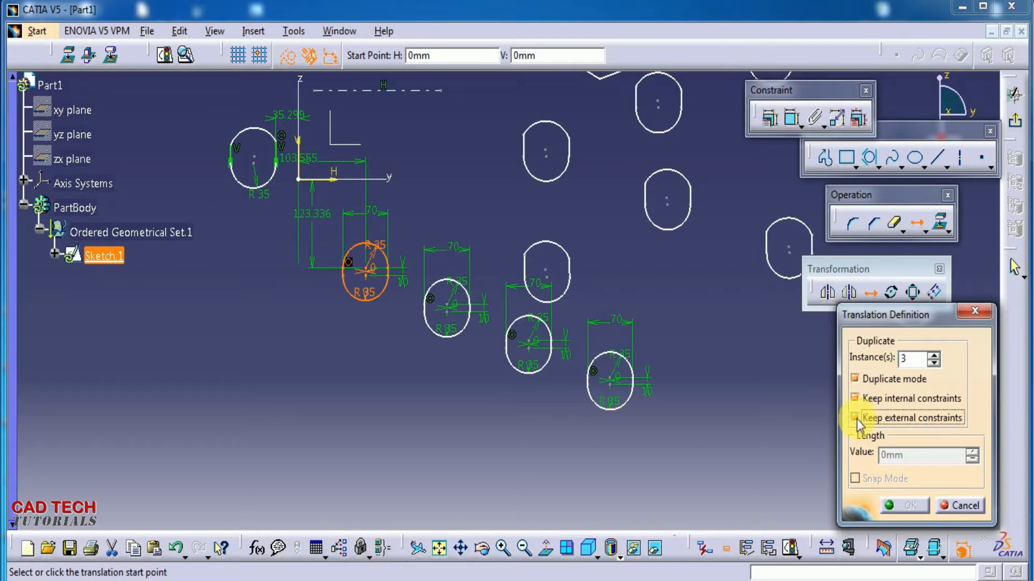
left_click(368, 279)
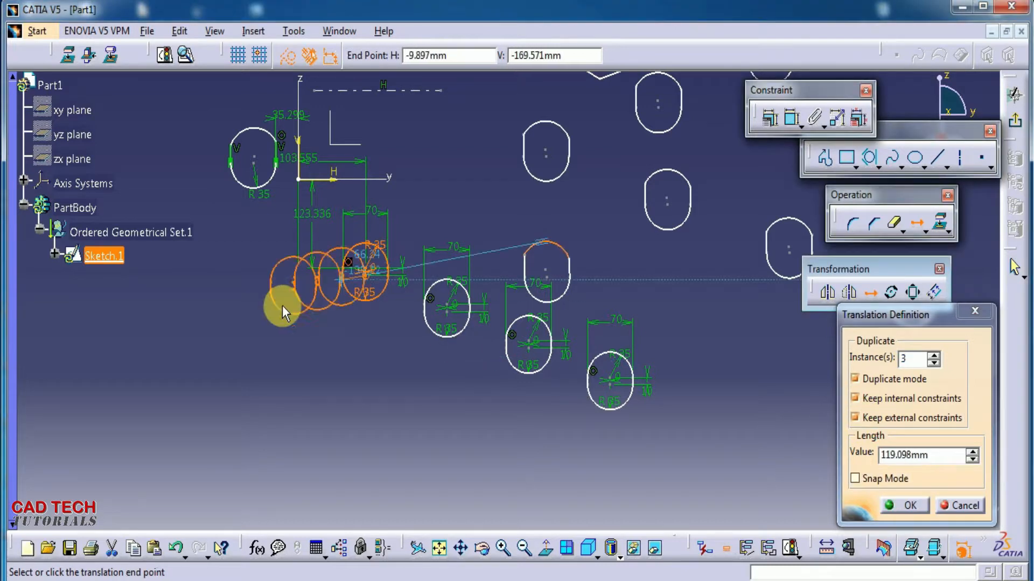
left_click(323, 362)
Compare the constraints on the two rows of translated slot copies with those of the original dimensioned slot
mouse_move(340, 364)
middle_mouse_down()
mouse_move(567, 369)
mouse_move(588, 358)
mouse_move(586, 390)
mouse_move(558, 371)
mouse_move(560, 299)
mouse_move(628, 393)
middle_mouse_up()
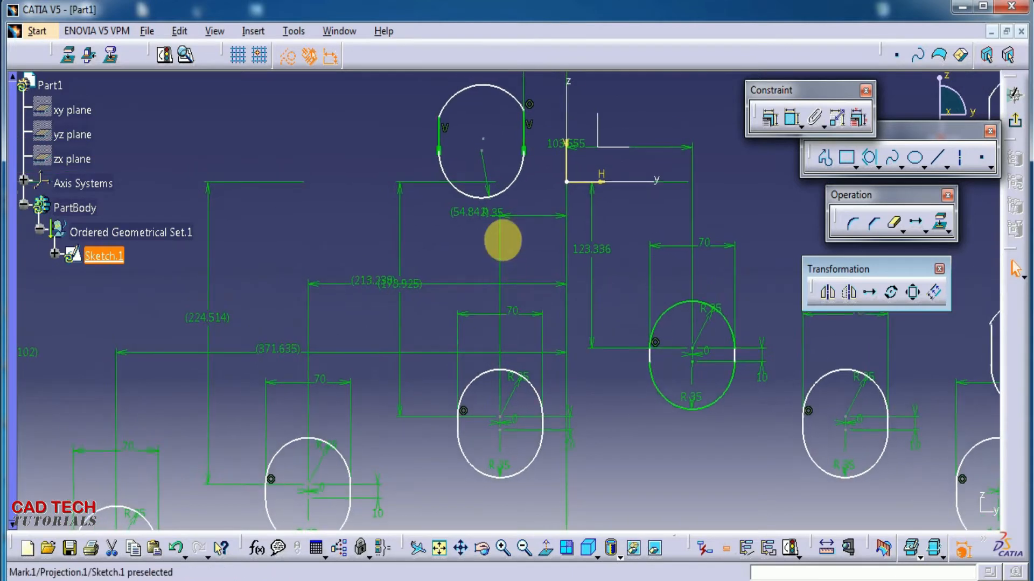
mouse_move(625, 334)
middle_mouse_down()
mouse_move(623, 427)
mouse_move(473, 381)
mouse_move(496, 372)
mouse_move(486, 321)
mouse_move(506, 260)
middle_mouse_up()
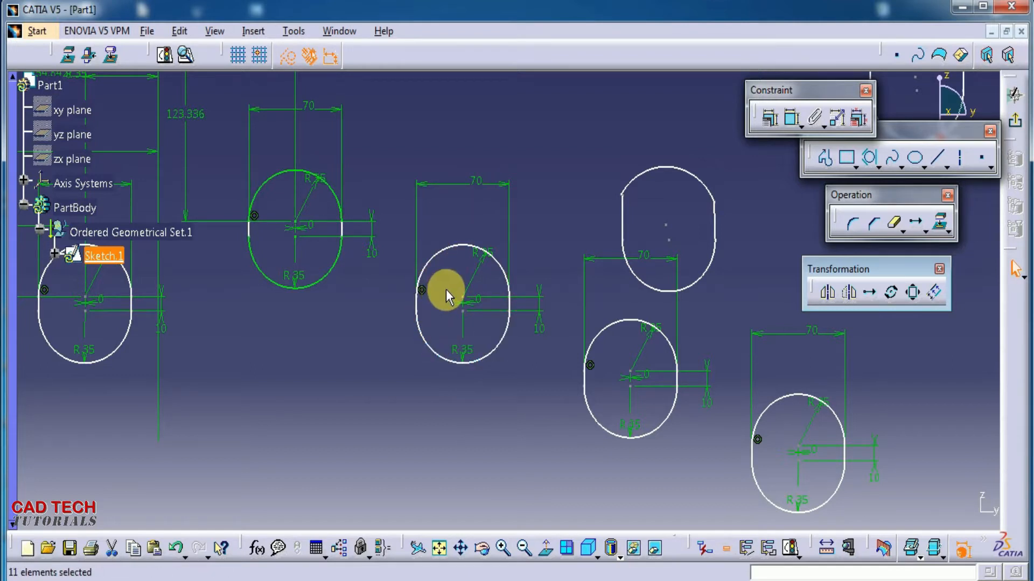
mouse_move(577, 348)
middle_mouse_down()
mouse_move(466, 307)
mouse_move(797, 355)
middle_mouse_up()
mouse_move(392, 384)
middle_mouse_down()
mouse_move(426, 388)
mouse_move(398, 431)
mouse_move(478, 369)
mouse_move(410, 454)
mouse_move(413, 443)
middle_mouse_up()
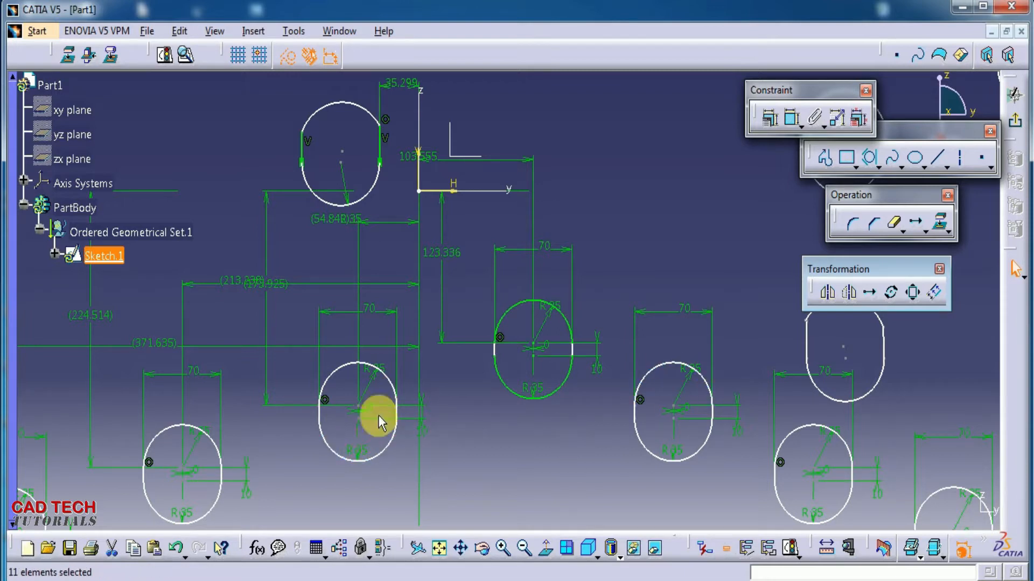
mouse_move(345, 457)
middle_mouse_down()
mouse_move(334, 415)
mouse_move(366, 358)
mouse_move(557, 351)
middle_mouse_up()
Inspect the reference dimensions linking the slot copies left of the origin to the sketch axes, and review the Translate options
left_click(302, 405)
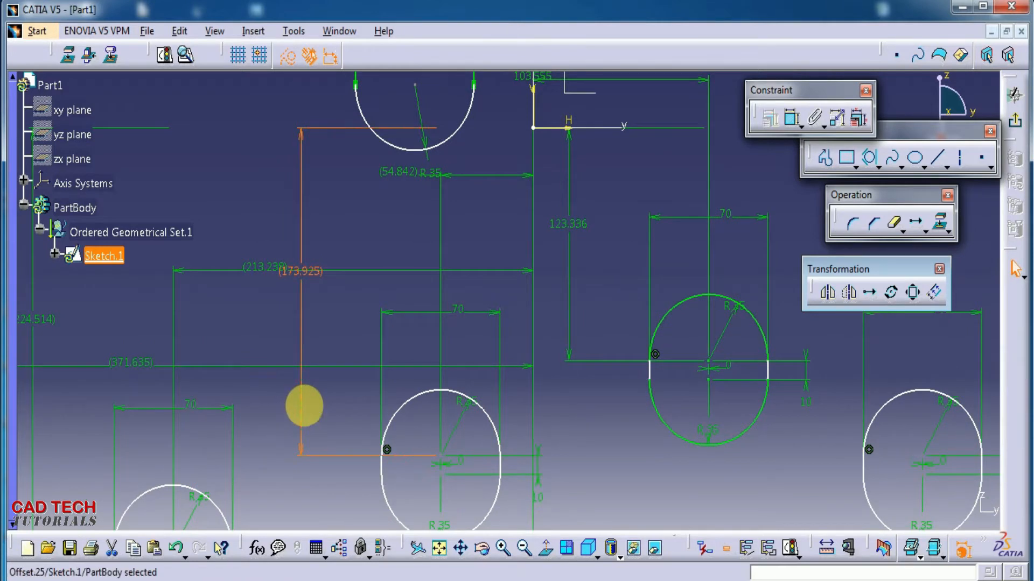
mouse_move(336, 373)
middle_mouse_down()
mouse_move(342, 357)
mouse_move(330, 393)
middle_mouse_up()
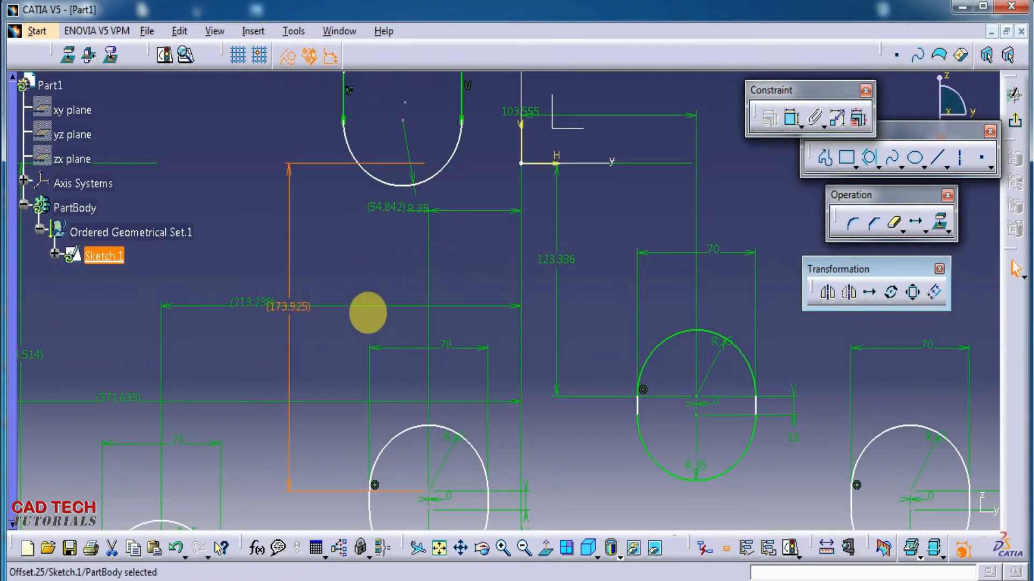
middle_click_drag(420, 271, 396, 240)
left_click(407, 222)
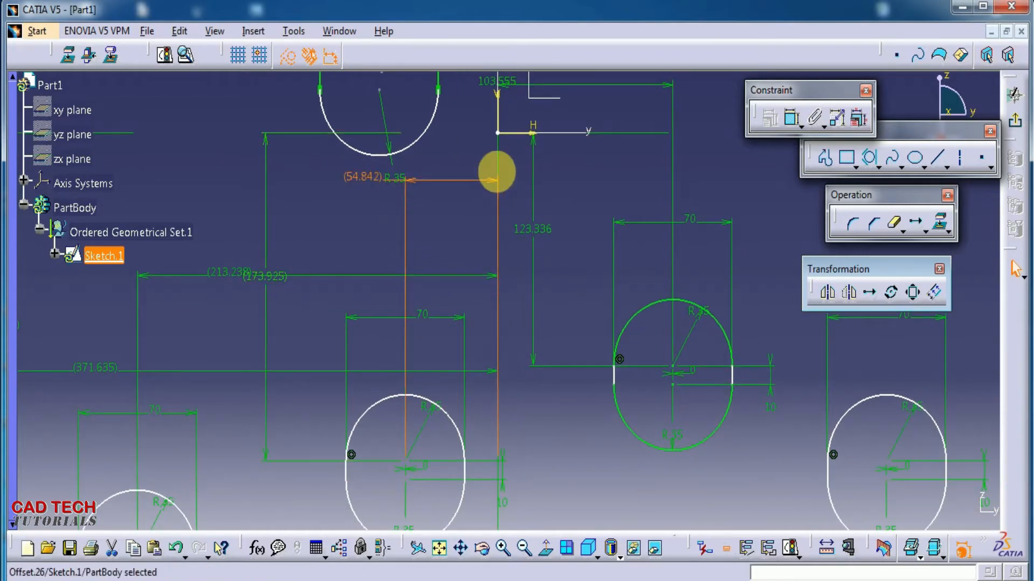
mouse_move(443, 337)
middle_mouse_down()
mouse_move(452, 307)
mouse_move(468, 309)
middle_mouse_up()
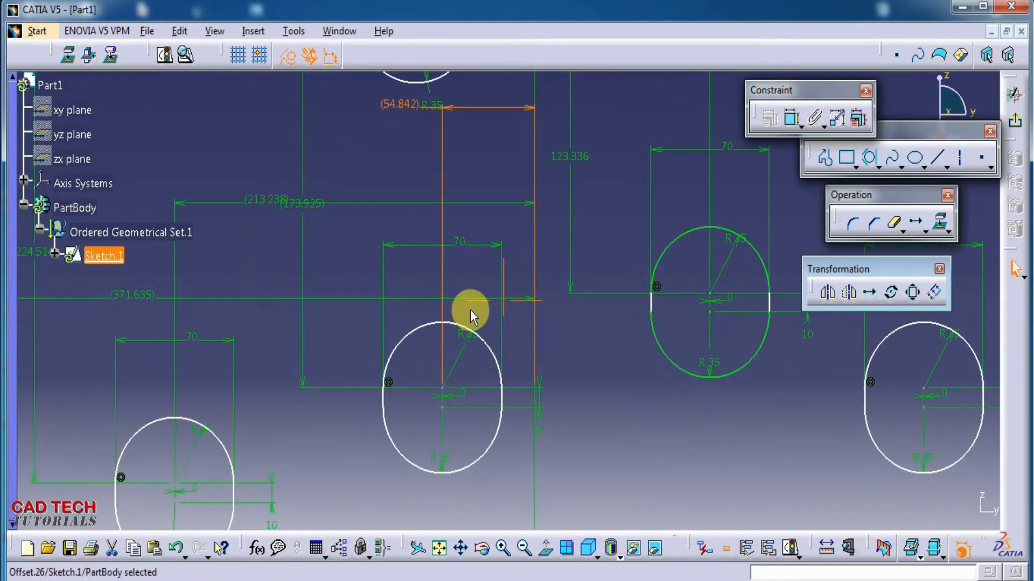
left_click(406, 301)
mouse_move(354, 365)
middle_mouse_down()
mouse_move(335, 415)
mouse_move(351, 516)
mouse_move(369, 484)
middle_mouse_up()
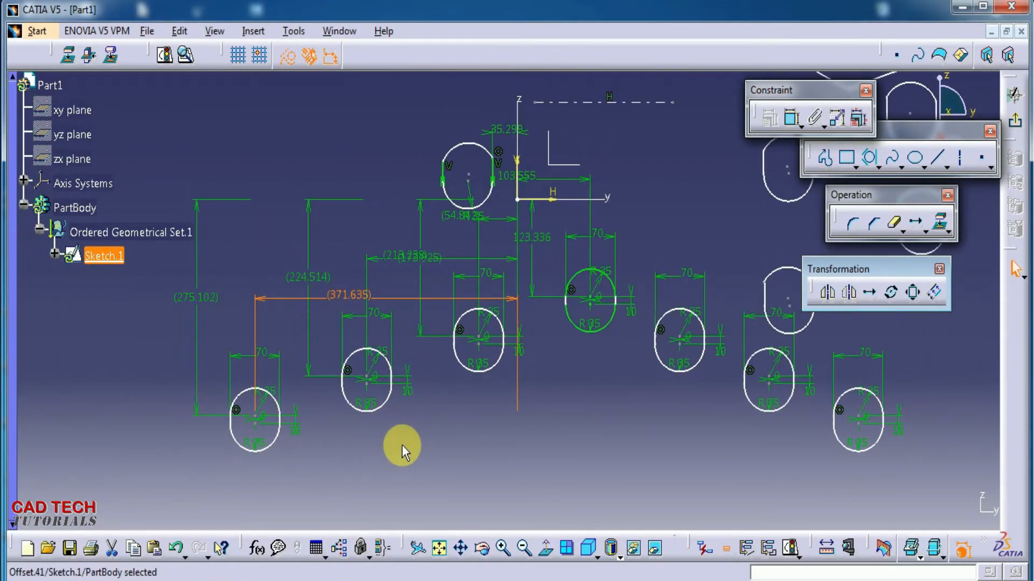
left_click(423, 437)
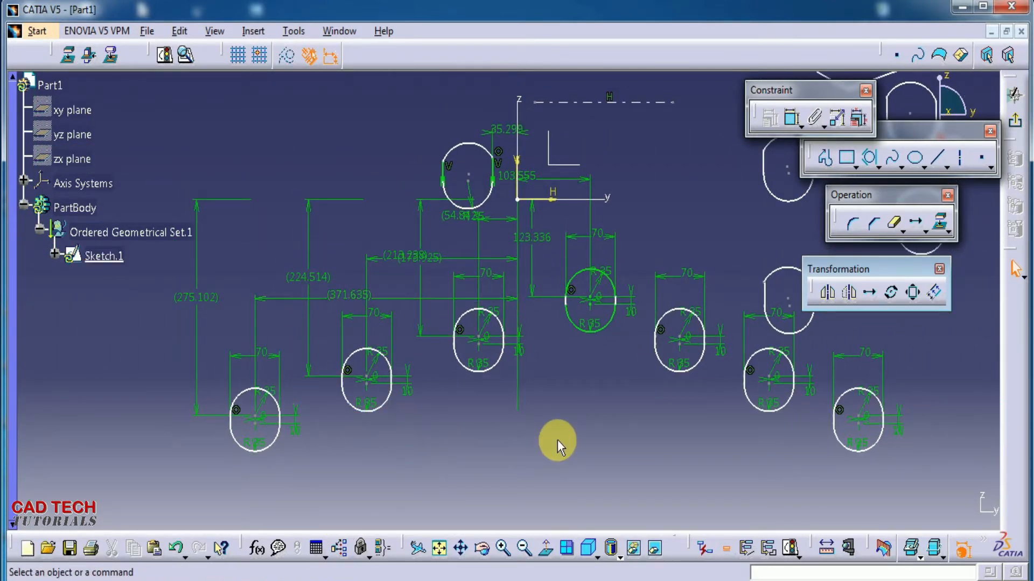
mouse_move(497, 418)
middle_mouse_down()
mouse_move(501, 480)
mouse_move(539, 415)
mouse_move(387, 474)
middle_mouse_up()
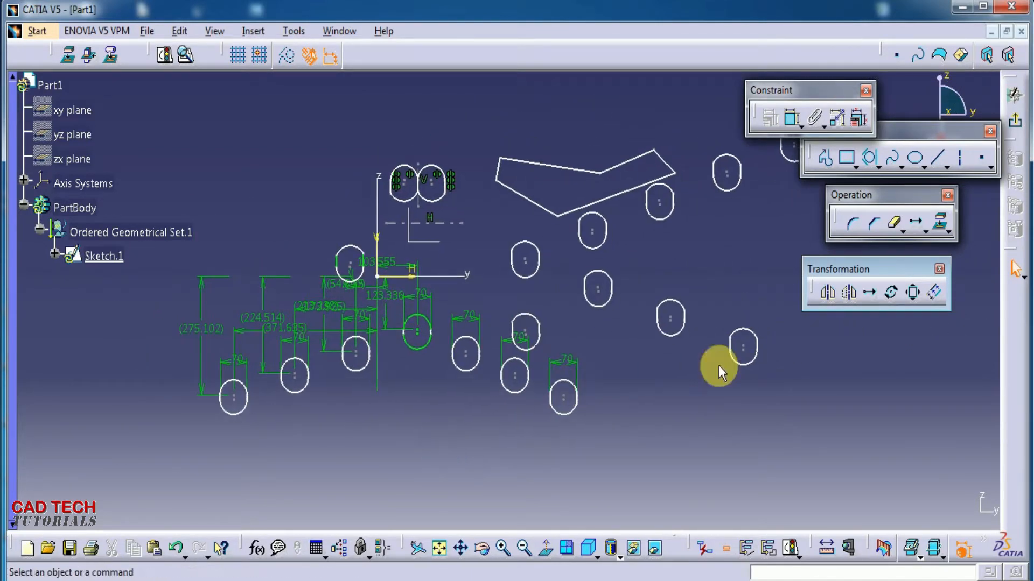
left_click(874, 297)
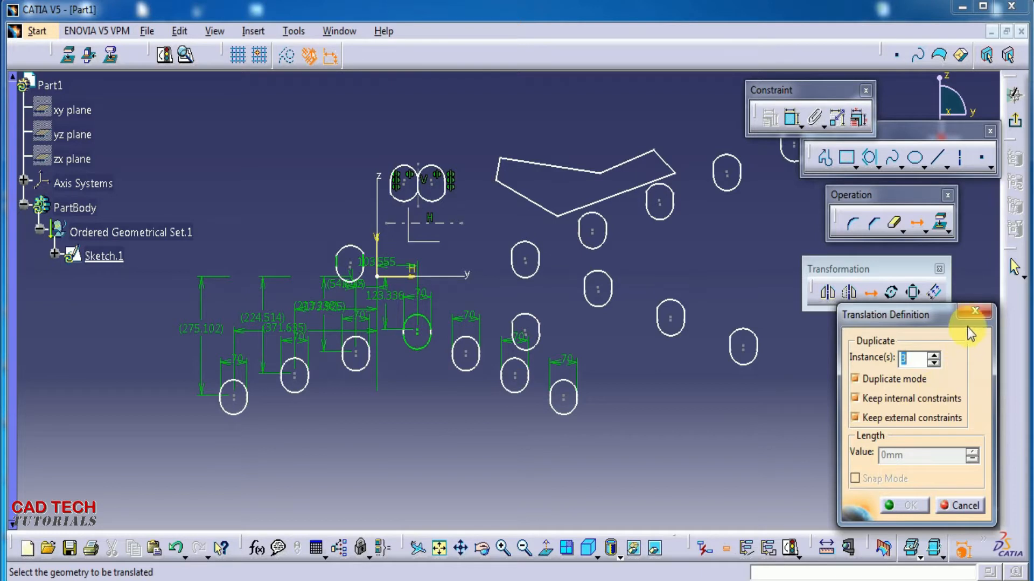
left_click(975, 312)
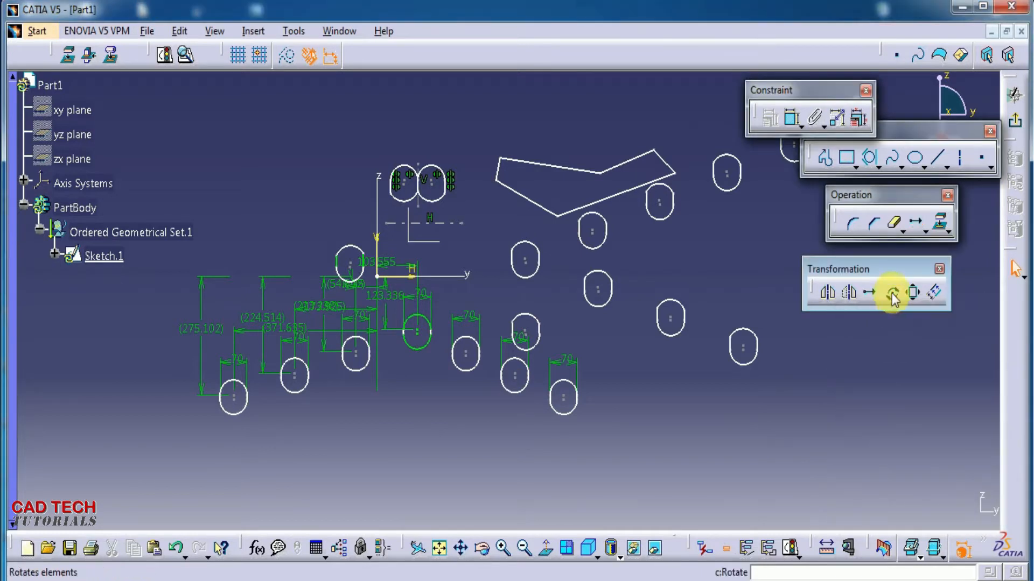
Delete the translated slot copies and the dimensioned slot, keeping the mirrored slots, the slot beside the origin and the polygon
mouse_move(715, 422)
middle_mouse_down()
mouse_move(661, 477)
mouse_move(473, 498)
middle_mouse_up()
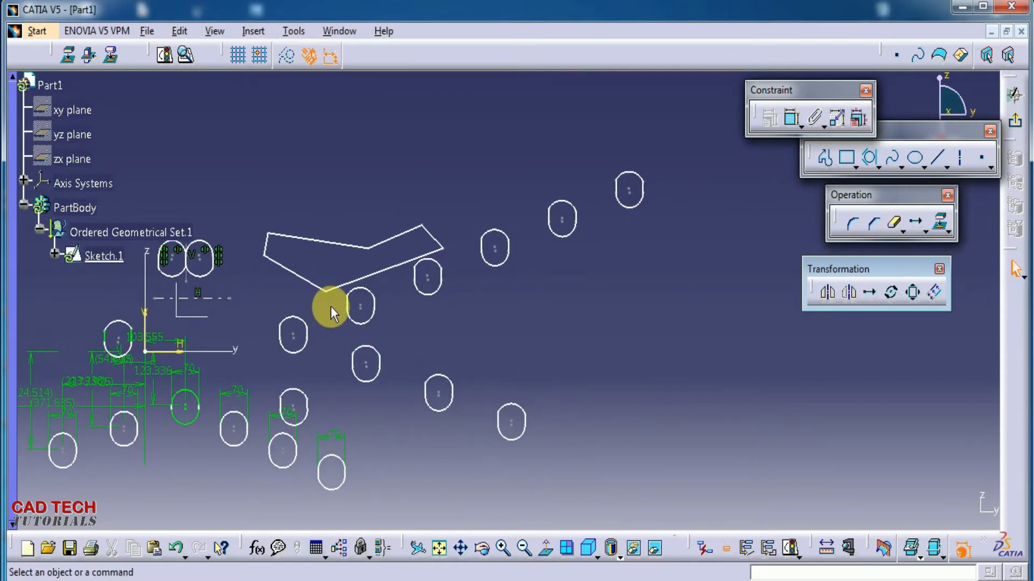
mouse_move(401, 336)
middle_mouse_down("ctrl")
mouse_move(383, 277)
mouse_move(237, 277)
middle_mouse_up("ctrl")
mouse_move(228, 288)
left_mouse_down()
mouse_move(282, 307)
mouse_move(301, 339)
left_mouse_up()
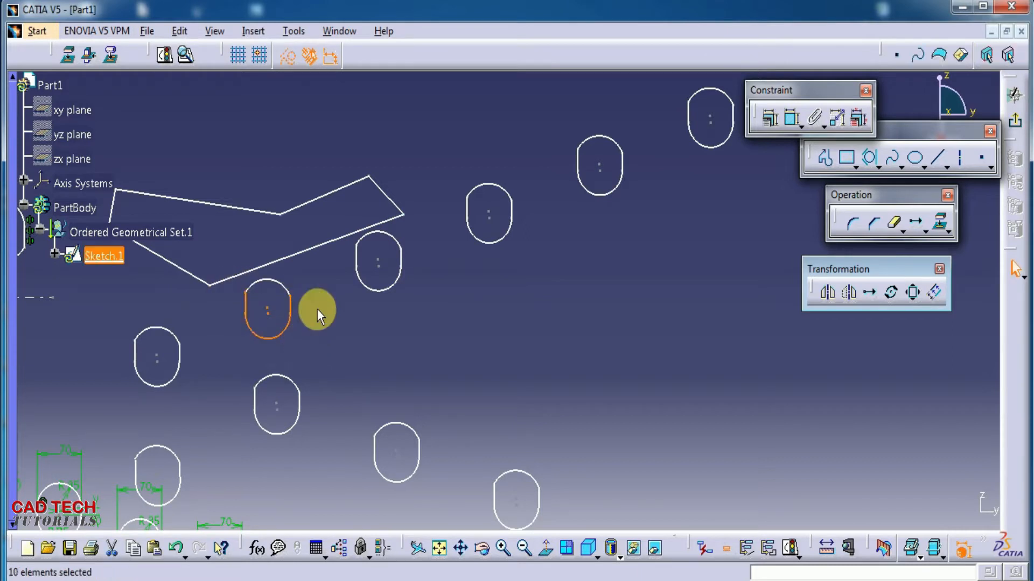
key("Delete")
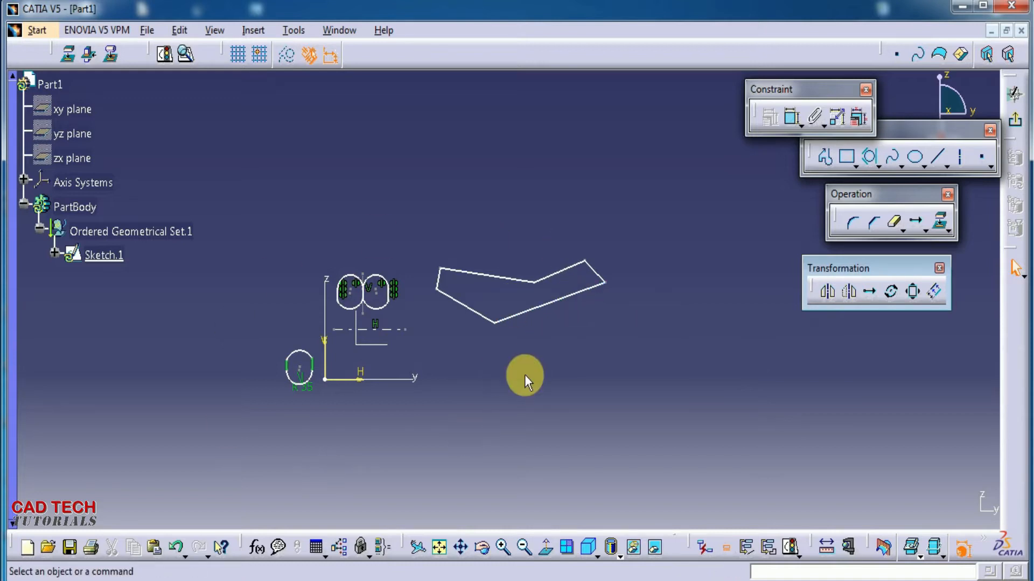
Rotate the six-sided polygon about its lowest vertex in duplicate mode with 1 instance, placing the copy below the original
mouse_move(536, 392)
middle_mouse_down("ctrl")
mouse_move(526, 396)
mouse_move(526, 354)
middle_mouse_up("ctrl")
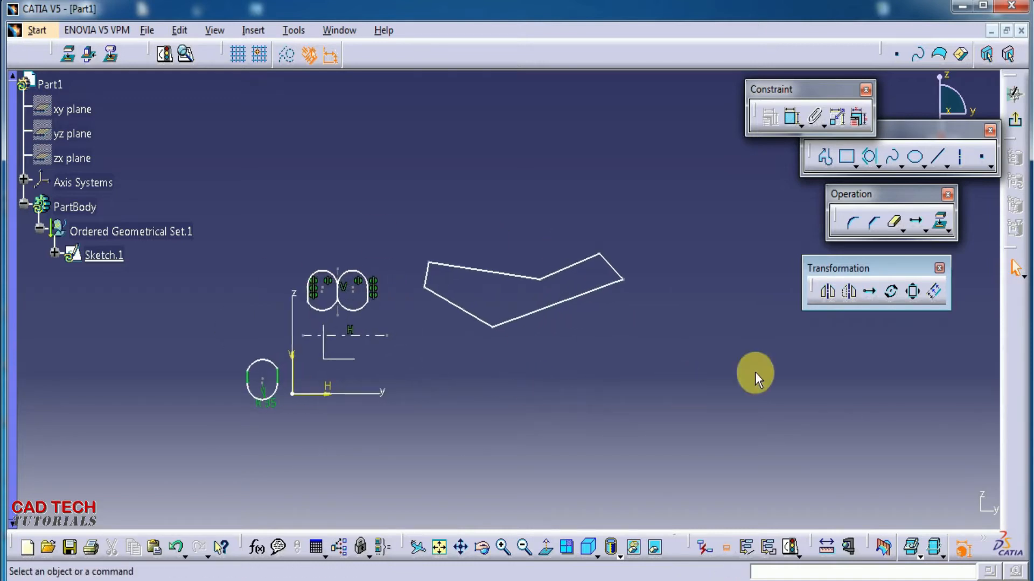
left_click(893, 294)
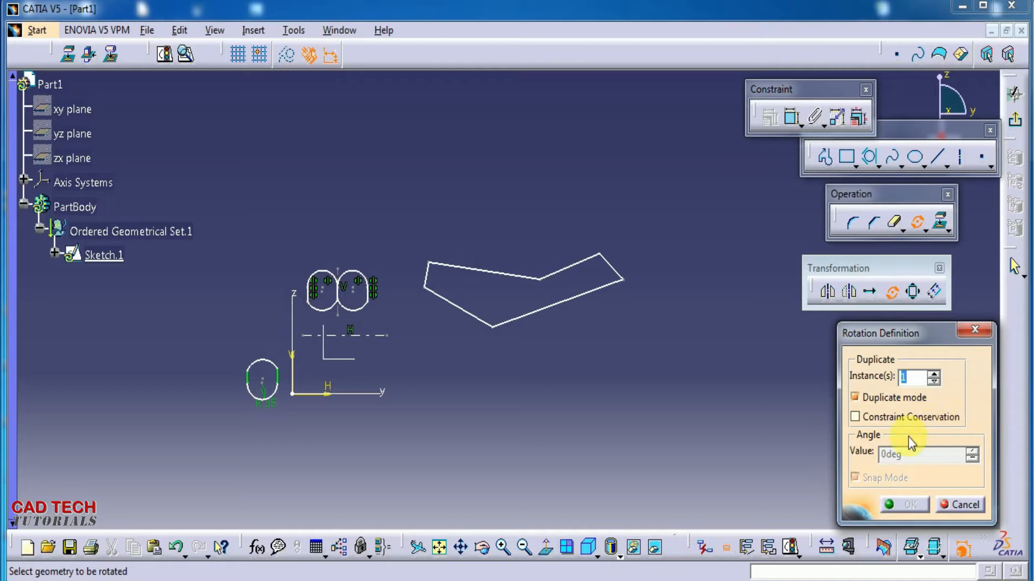
left_click_drag(412, 223, 650, 344)
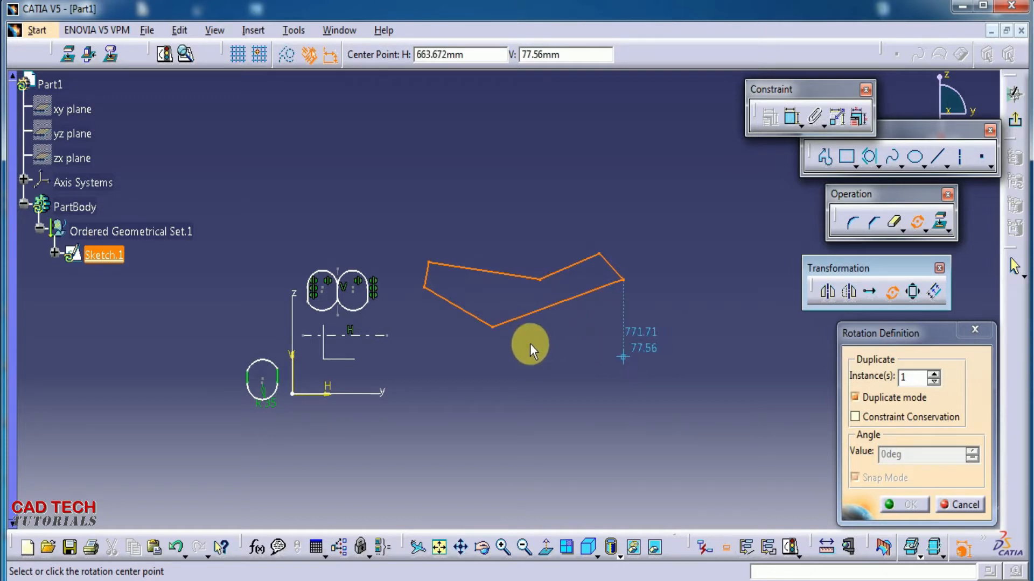
left_click(496, 329)
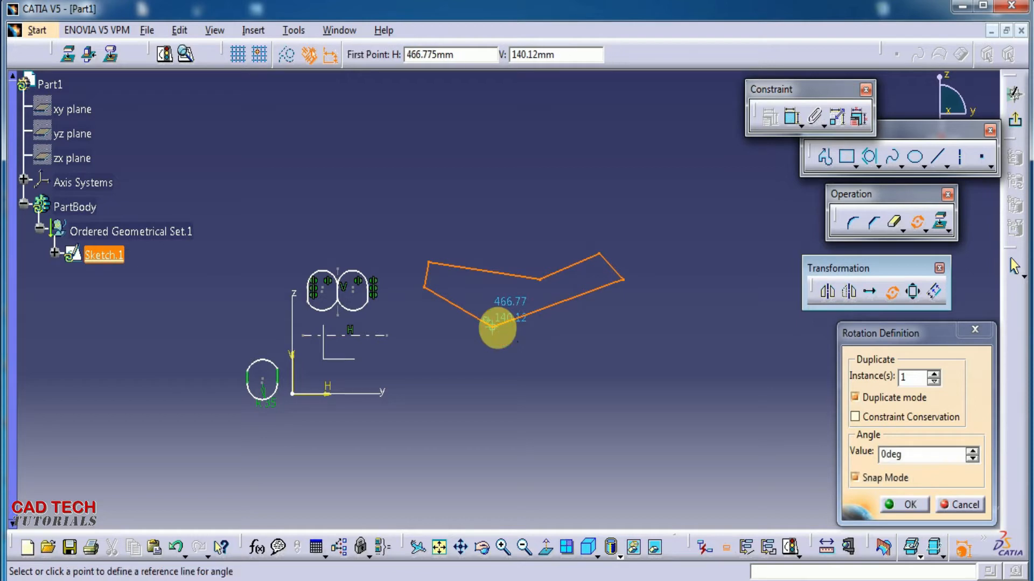
left_click(387, 150)
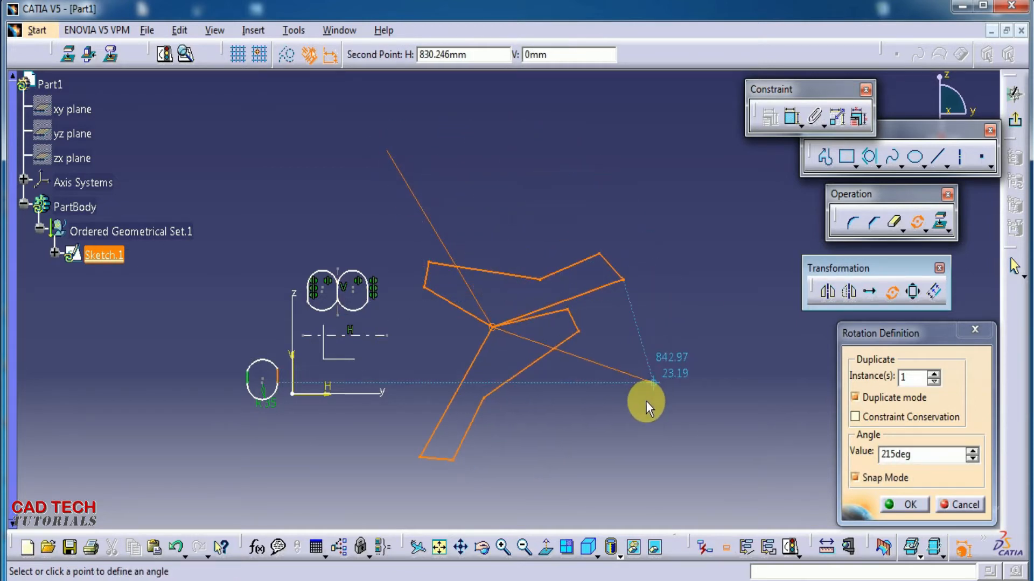
left_click(615, 434)
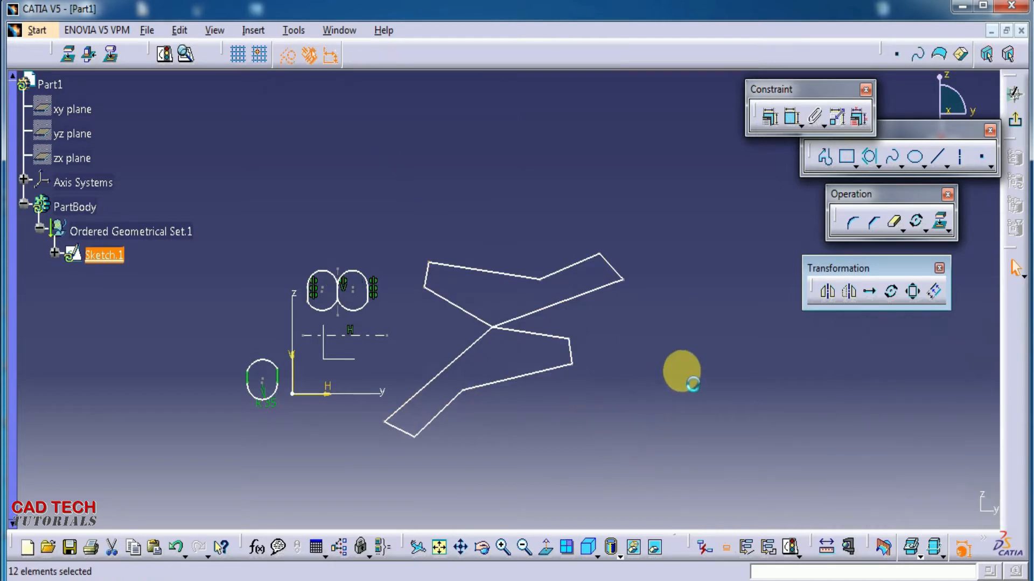
Remove the rotated copy of the polygon, keeping only the original profile
middle_click_drag(693, 364, 658, 374)
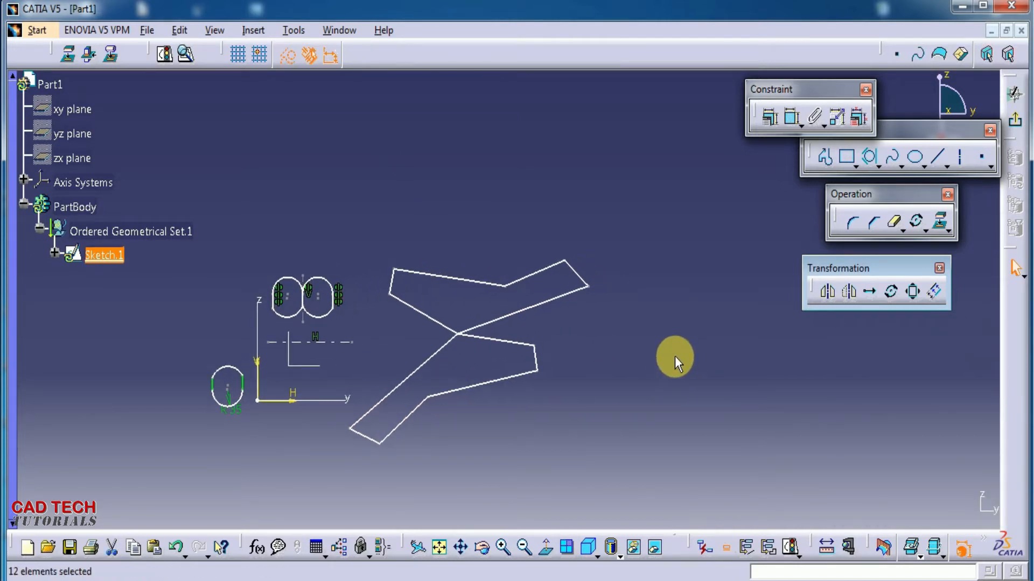
middle_click_drag(616, 396, 612, 338)
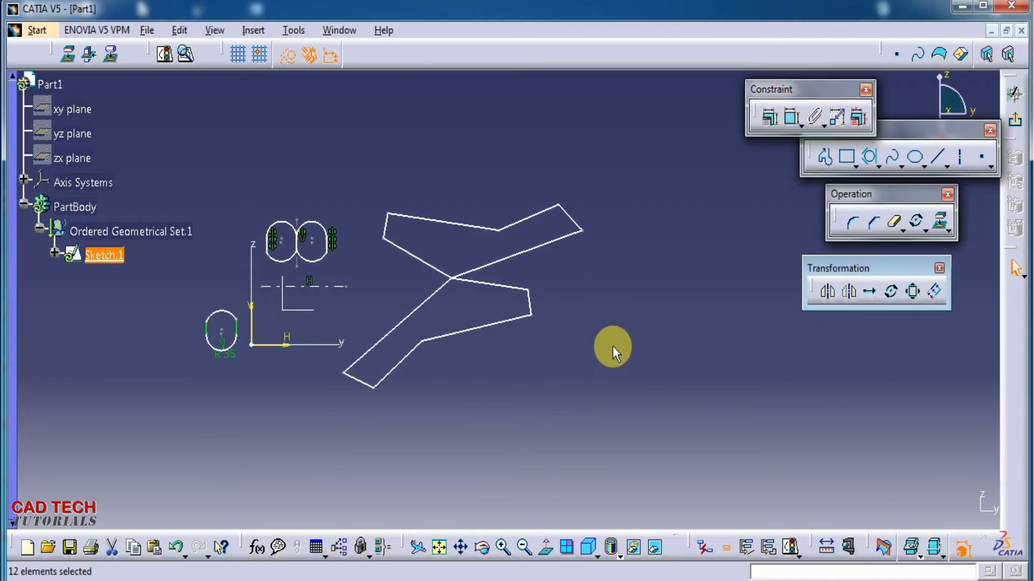
key("Delete")
middle_click_drag(631, 328, 627, 384)
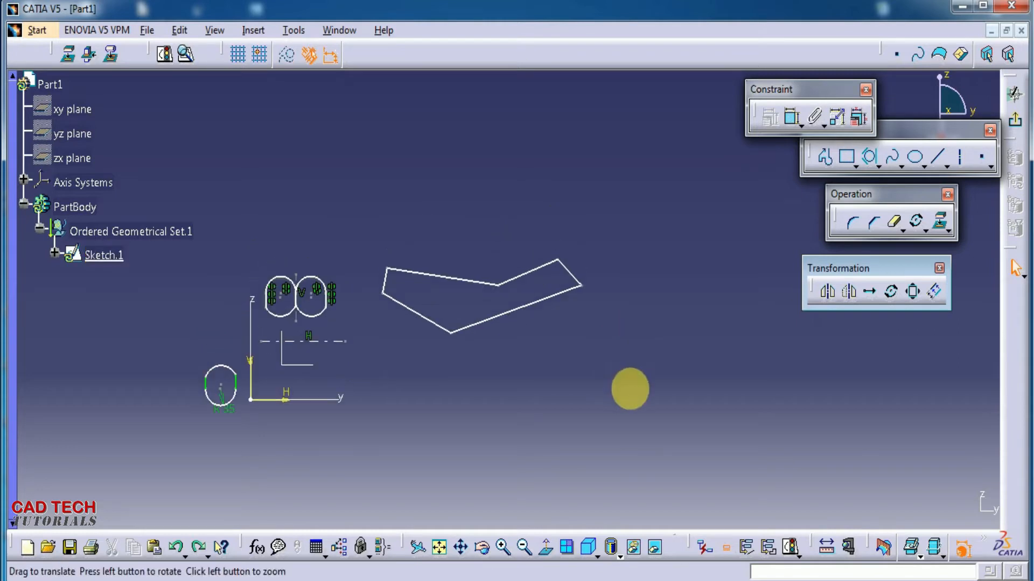
Rotate the six-sided polygon 180 degrees in duplicate mode with 1 instance, about a point on the horizontal axis below it
left_click(891, 292)
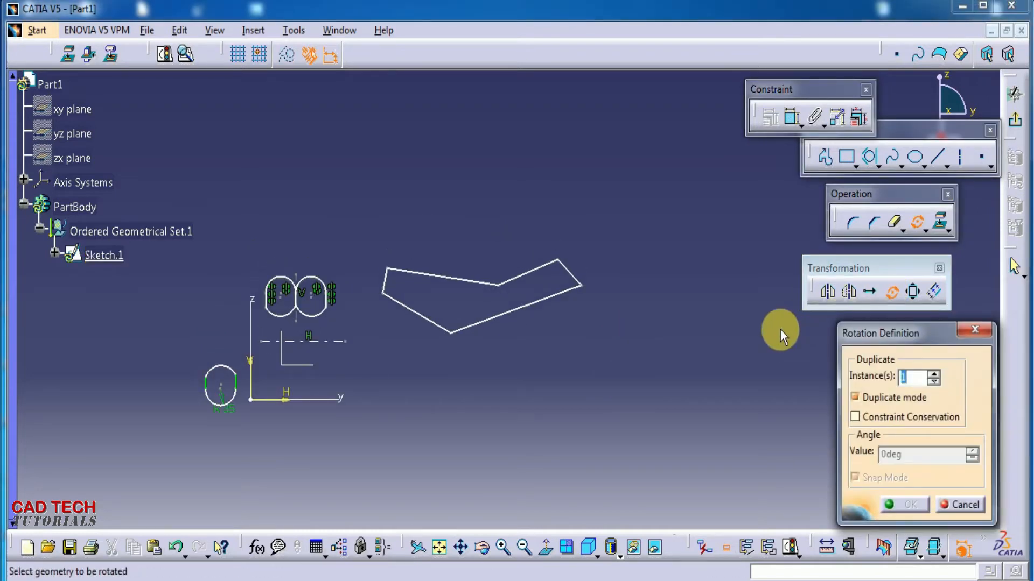
mouse_move(355, 224)
left_mouse_down()
mouse_move(512, 362)
mouse_move(603, 361)
left_mouse_up()
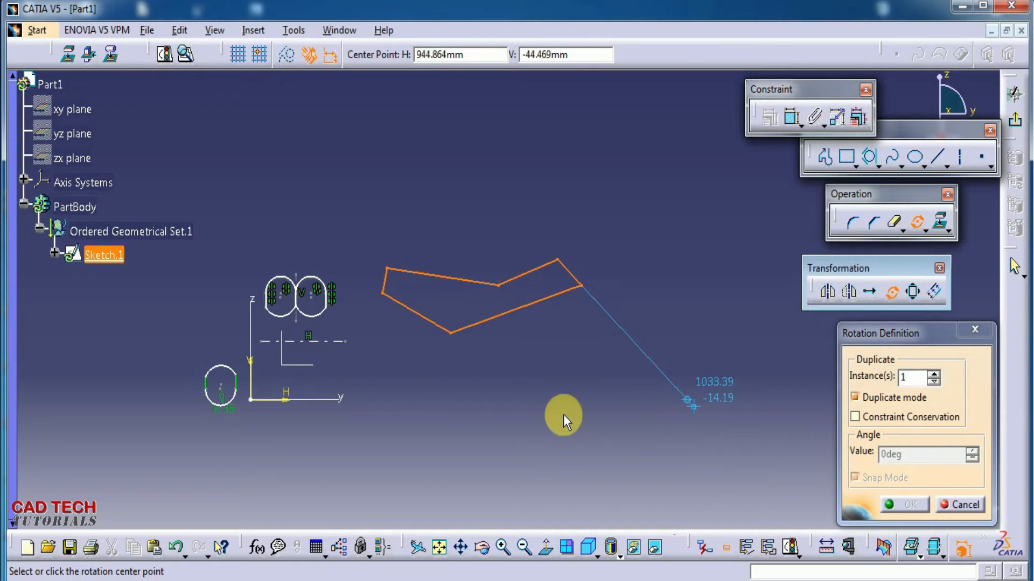
mouse_move(588, 362)
middle_mouse_down()
mouse_move(555, 328)
mouse_move(557, 351)
middle_mouse_up()
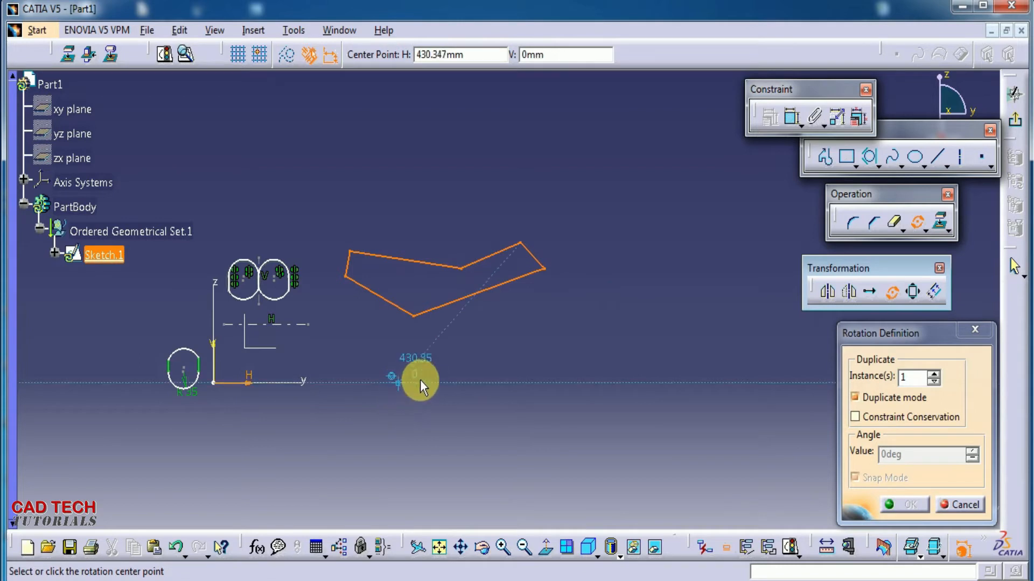
left_click(369, 380)
middle_click_drag(444, 454, 406, 330)
left_click(323, 402)
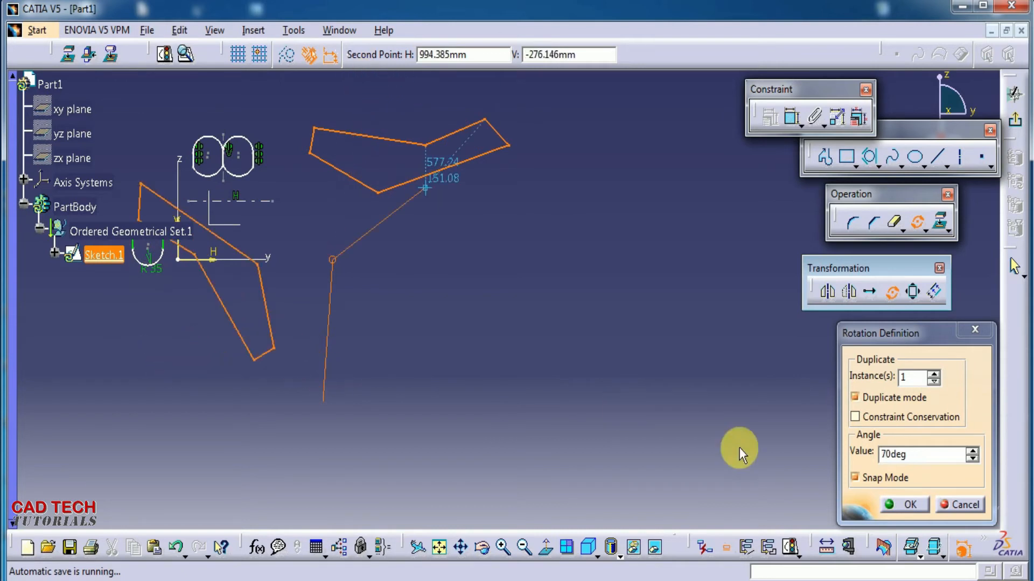
left_click(900, 454)
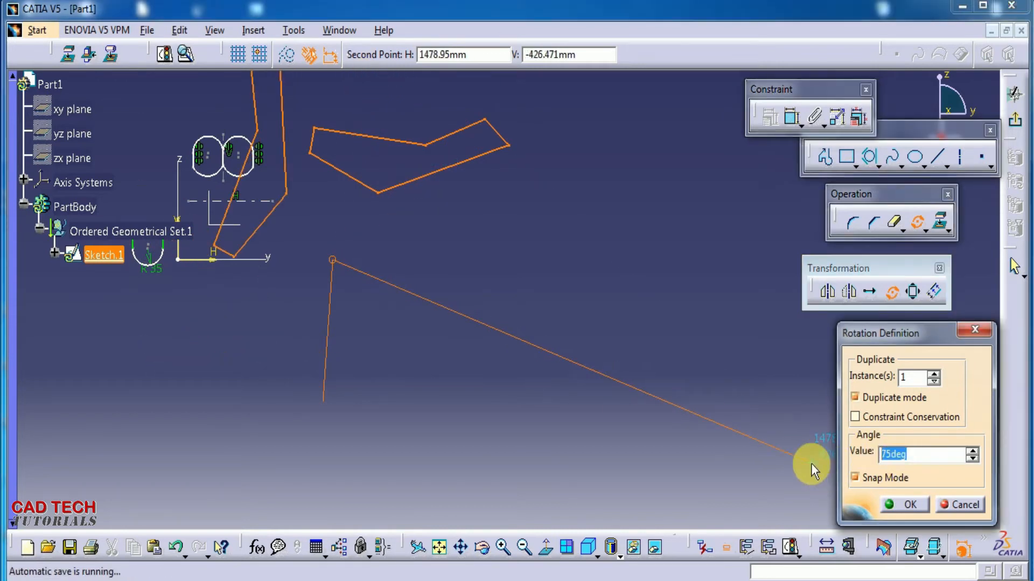
type("180")
key("Return")
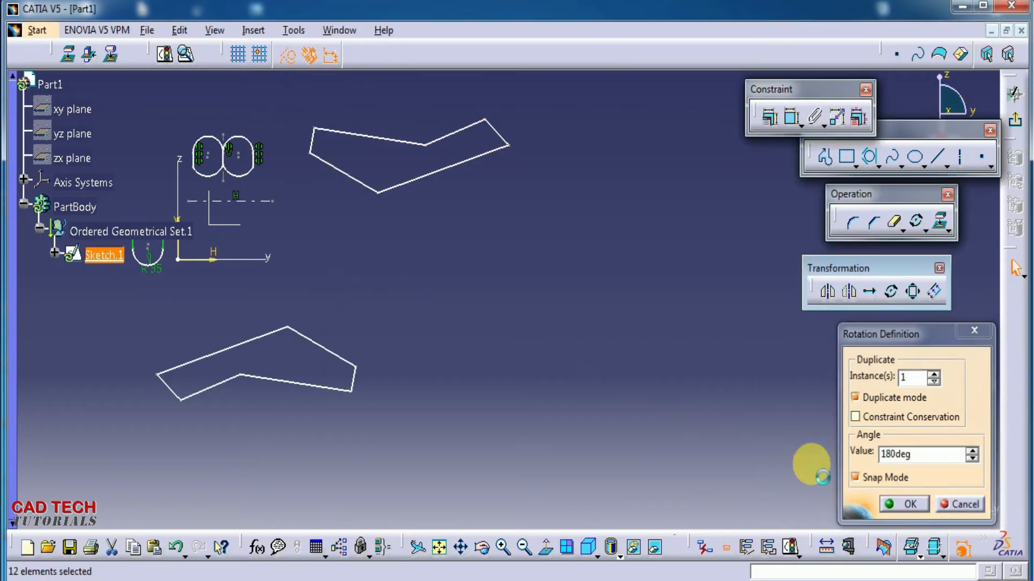
Rotate a duplicate of the lower polygon copy half a turn about the upper vertex of its short right edge
mouse_move(500, 355)
middle_mouse_down()
mouse_move(577, 401)
mouse_move(592, 398)
middle_mouse_up()
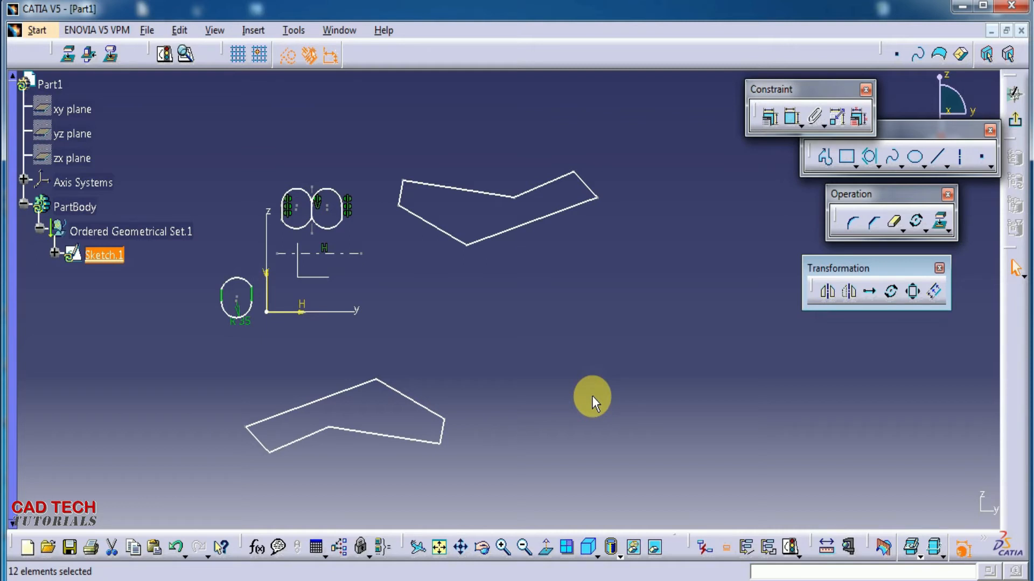
middle_click_drag(581, 415, 535, 471)
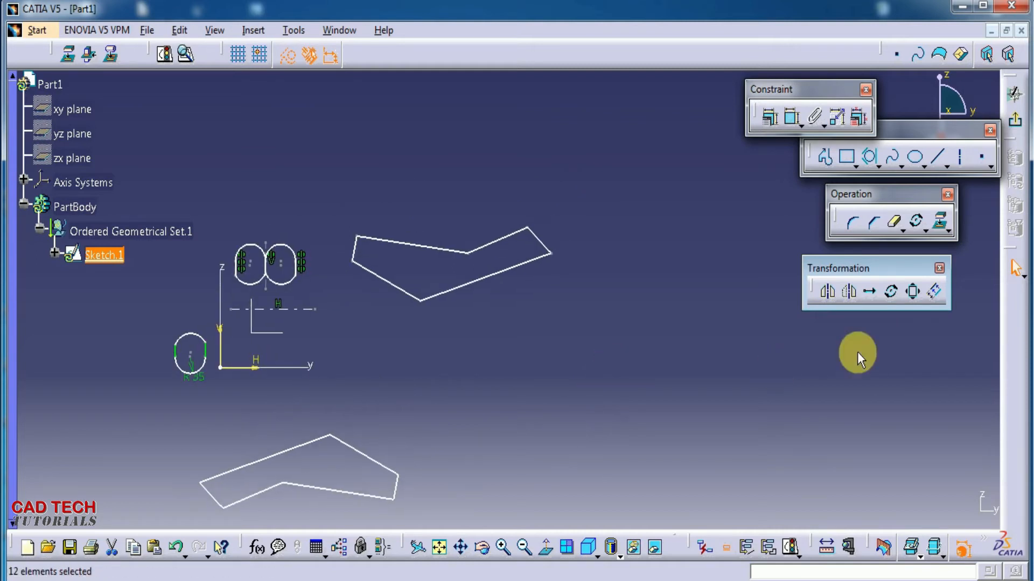
left_click(892, 293)
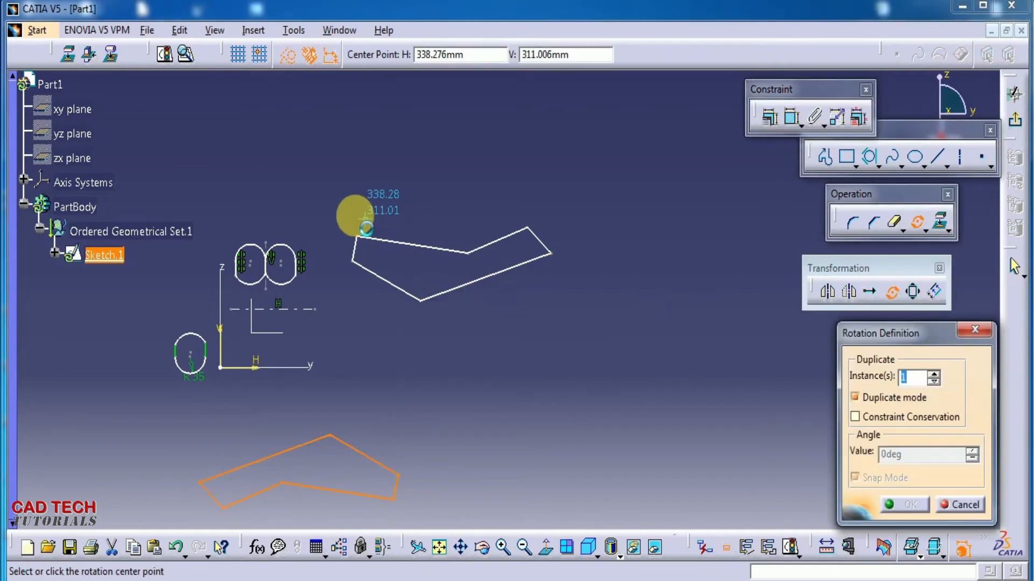
middle_click_drag(577, 341, 662, 249)
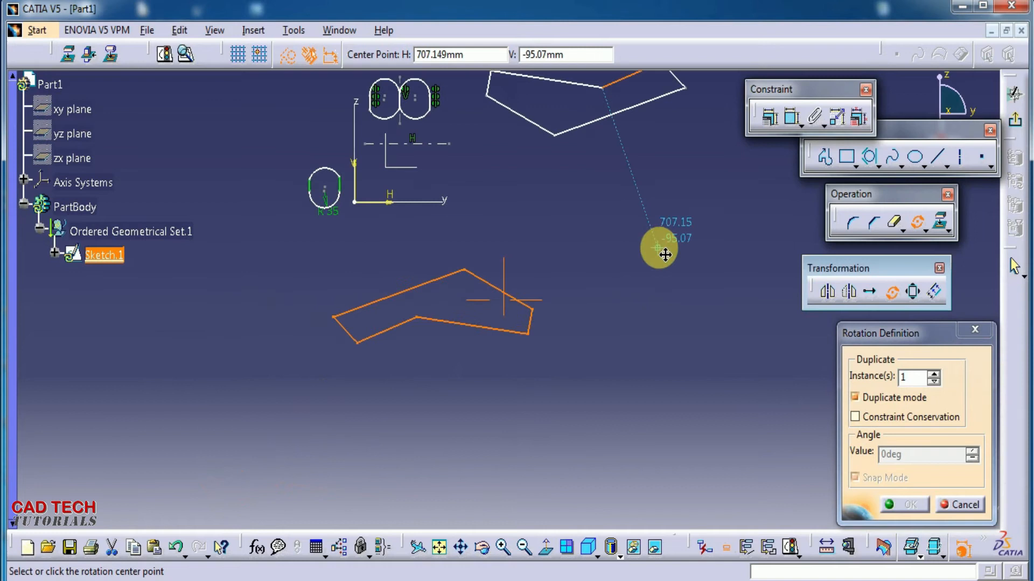
left_click(536, 308)
middle_click_drag(673, 332, 605, 351)
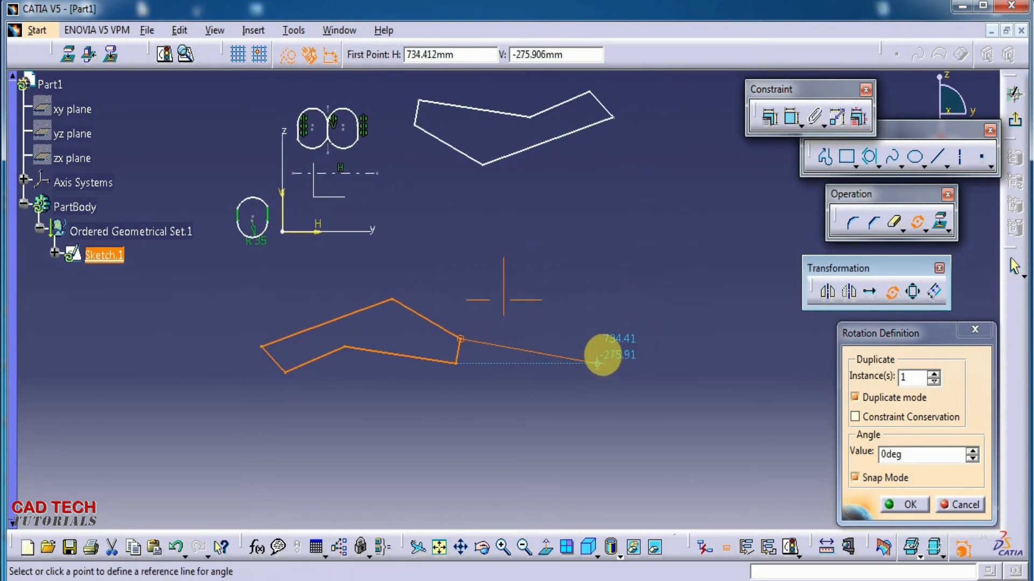
left_click(629, 337)
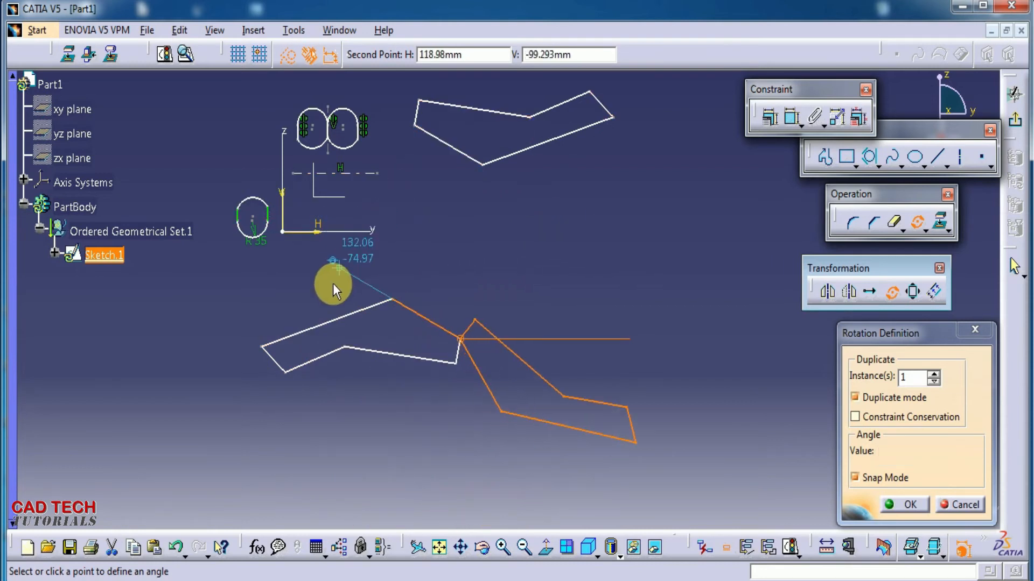
left_click(298, 341)
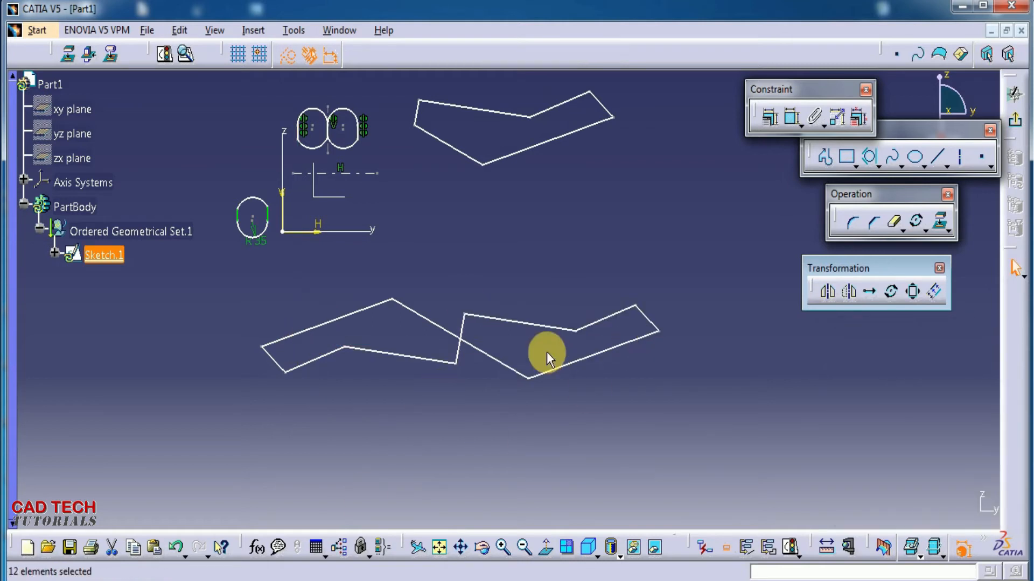
middle_click_drag(608, 416, 525, 427)
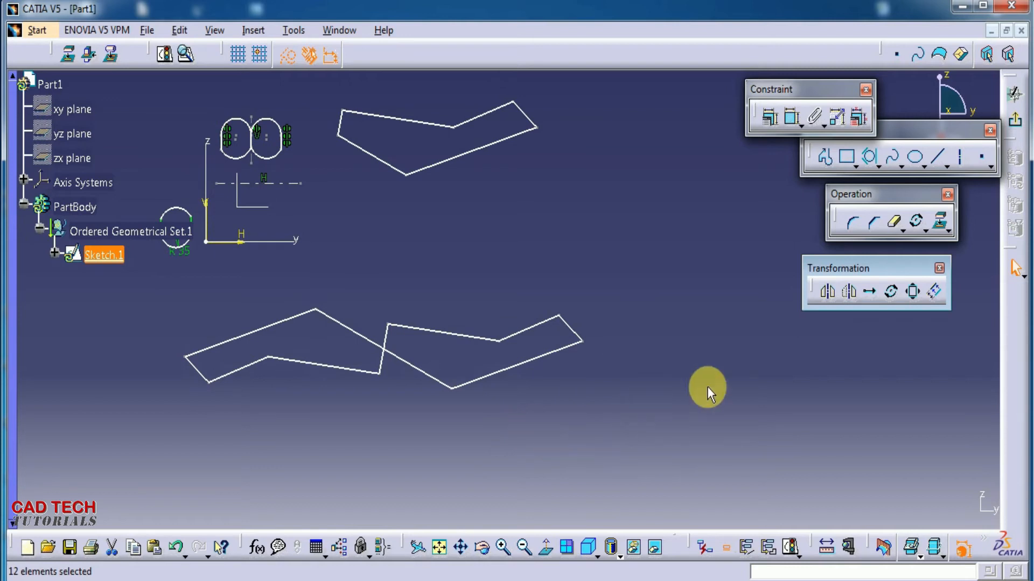
middle_click_drag(717, 385, 734, 430)
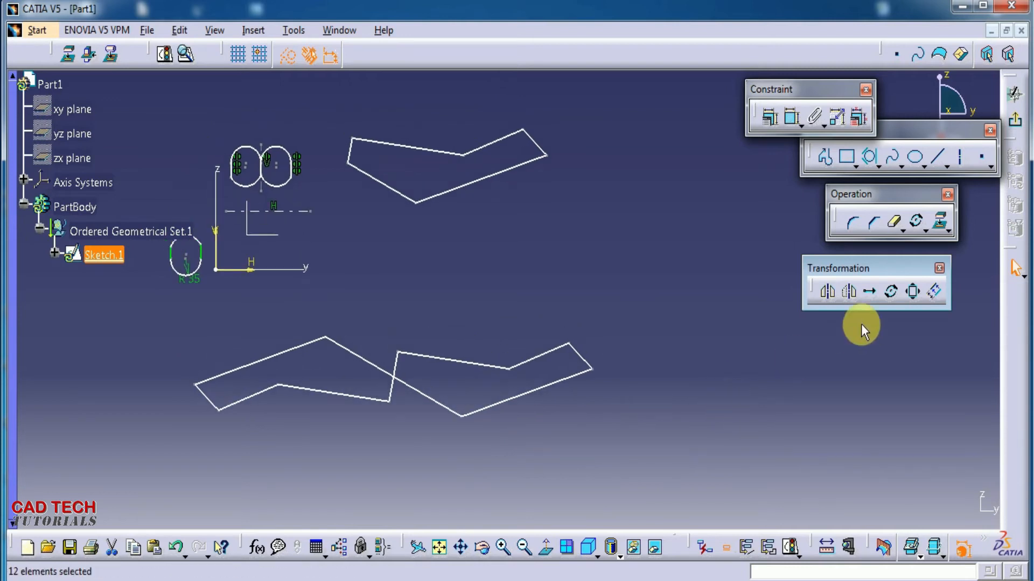
left_click(891, 294)
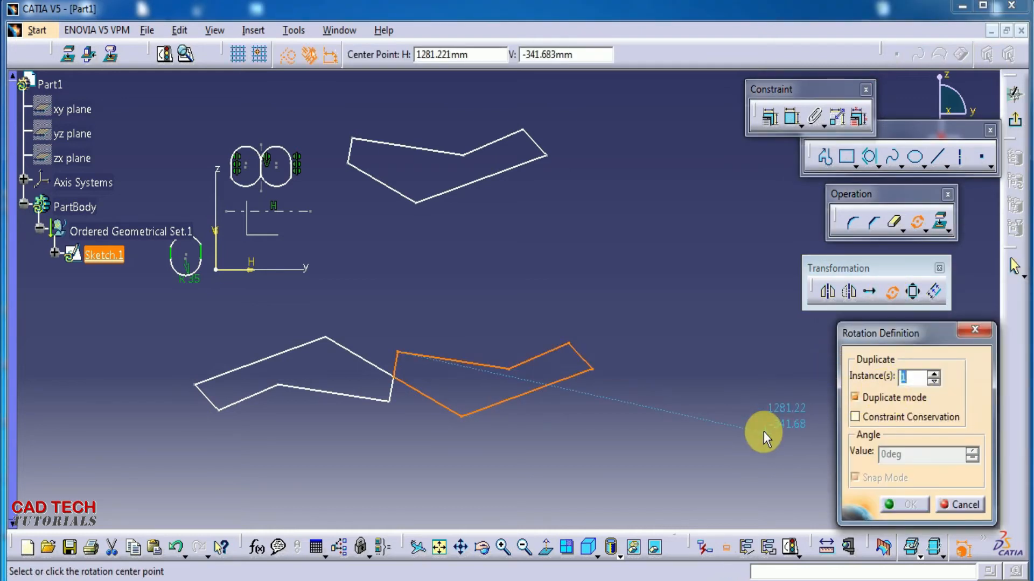
type("2")
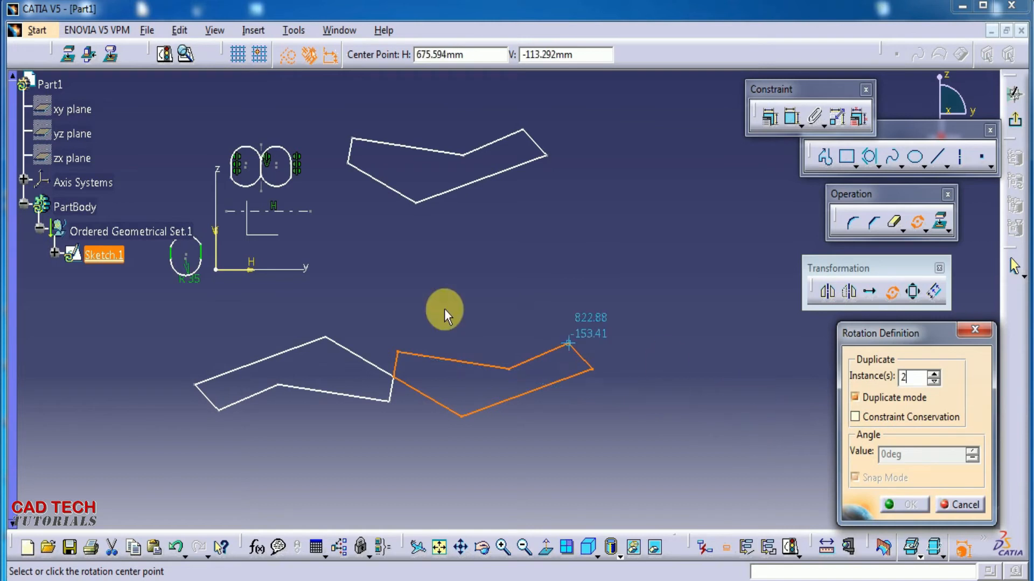
mouse_move(428, 298)
middle_mouse_down()
mouse_move(431, 351)
mouse_move(418, 374)
middle_mouse_up()
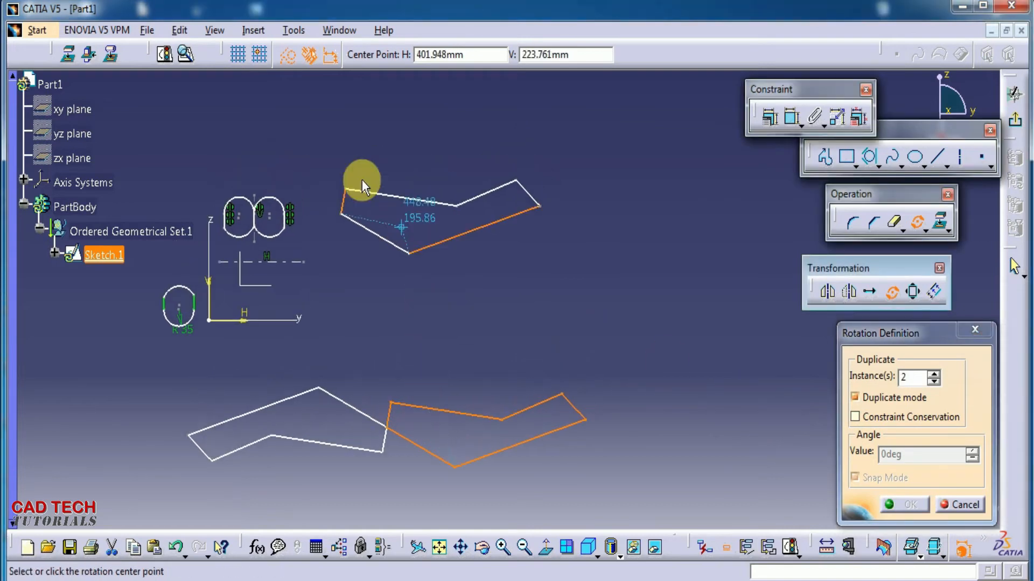
left_click(321, 145)
Rotate the original upper polygon in duplicate mode with 3 instances at 45 degrees, about a free point to its lower right with a horizontal reference line
mouse_move(331, 157)
left_mouse_down()
mouse_move(468, 260)
mouse_move(560, 270)
left_mouse_up()
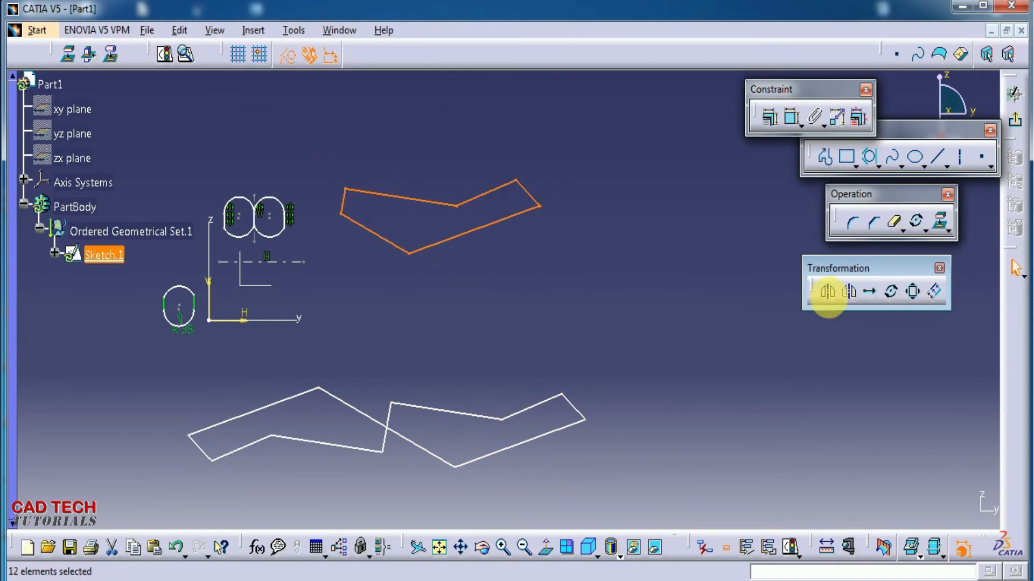
left_click(892, 292)
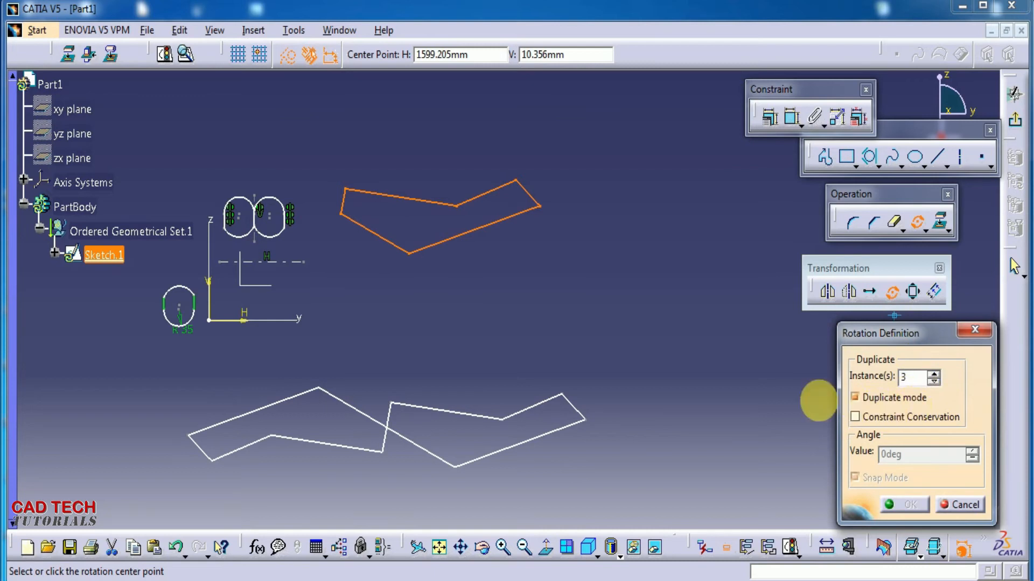
middle_click_drag(754, 481, 670, 488)
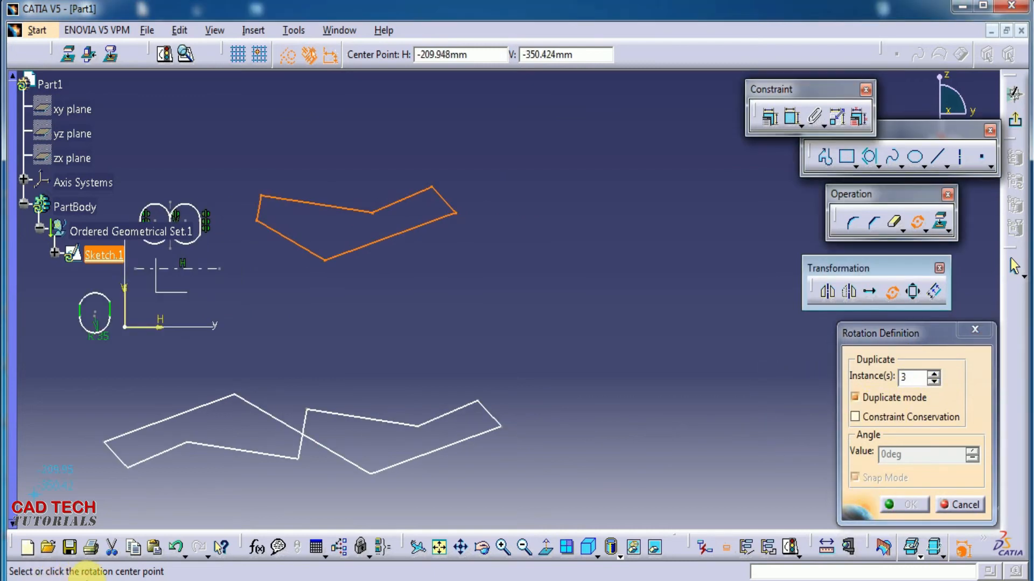
left_click(542, 300)
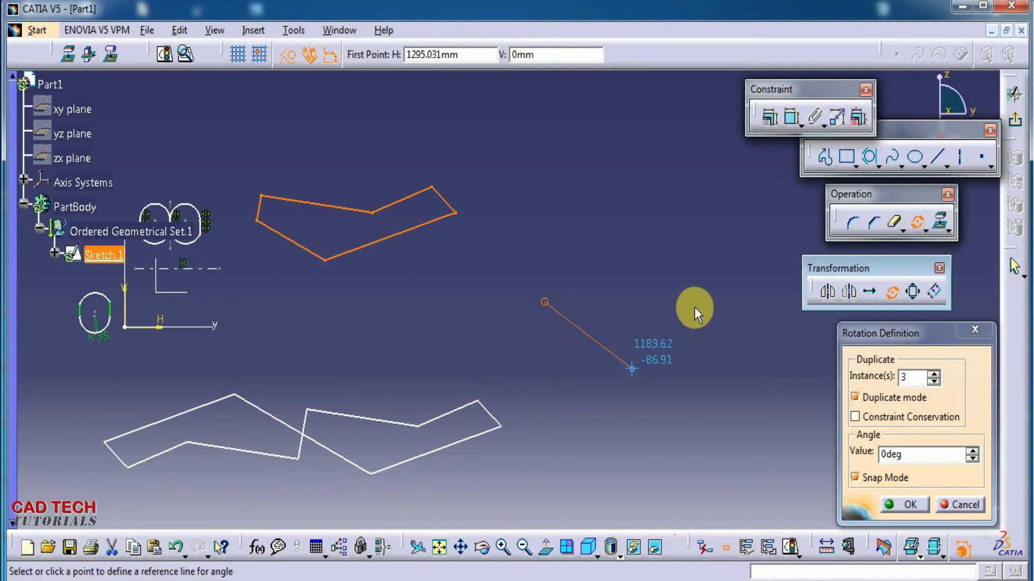
middle_click_drag(706, 283, 601, 331)
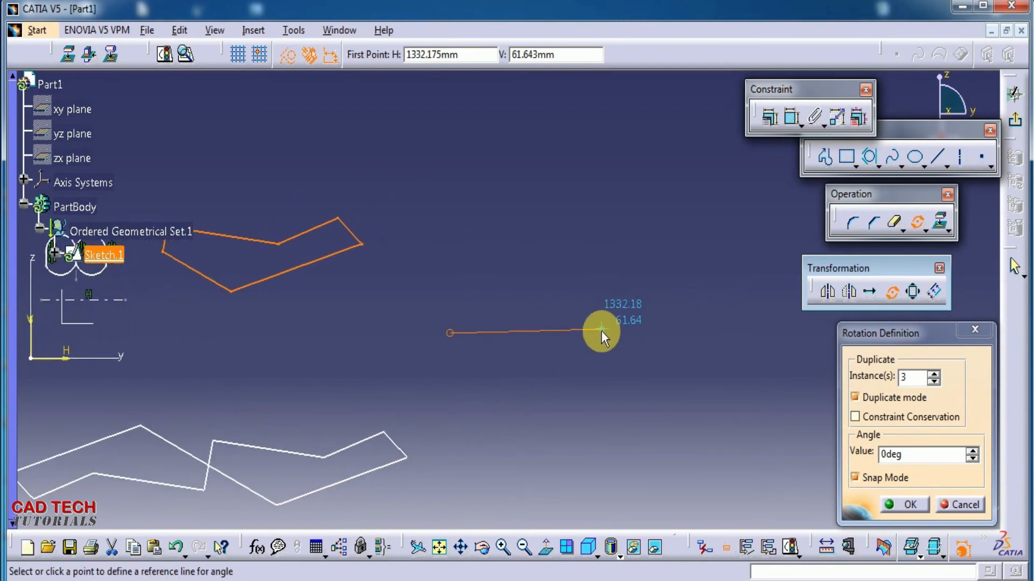
left_click(643, 332)
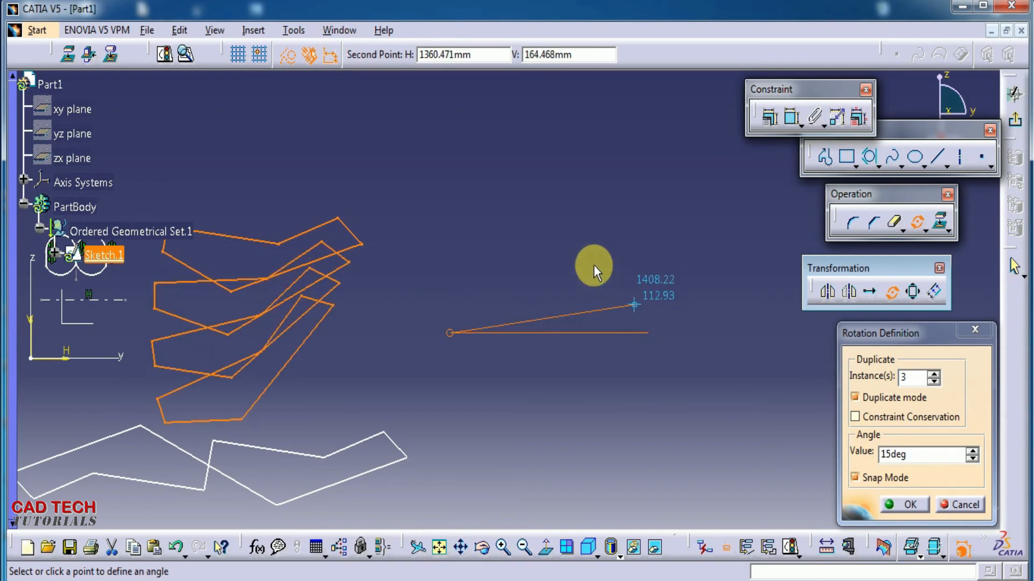
middle_click_drag(587, 260, 601, 164)
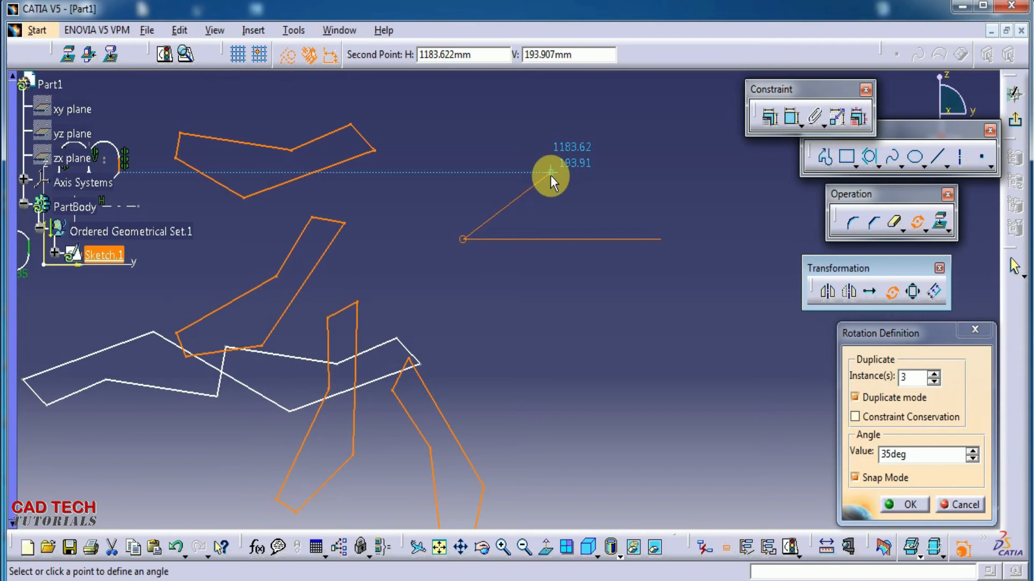
left_click_drag(921, 455, 816, 475)
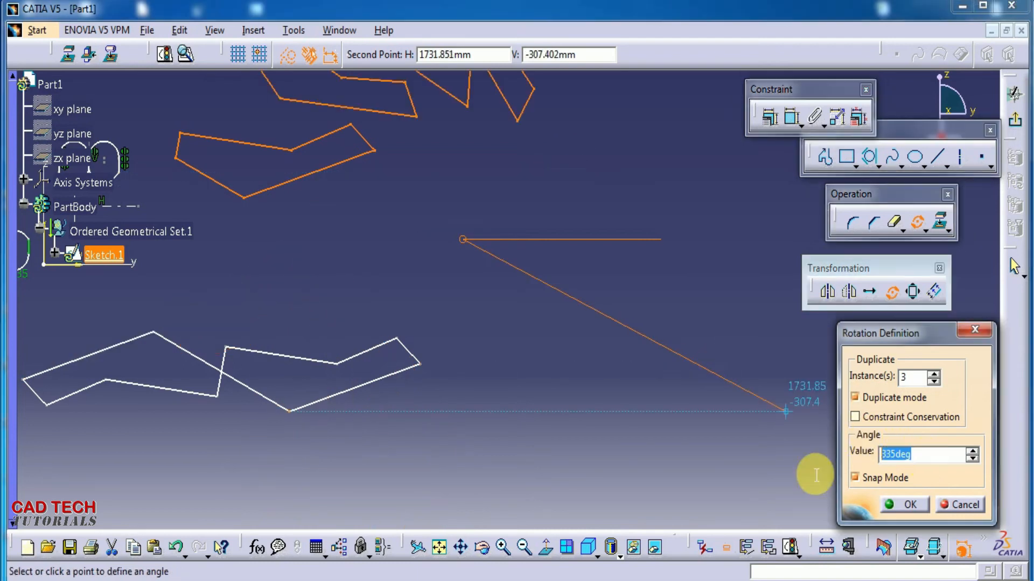
type("45")
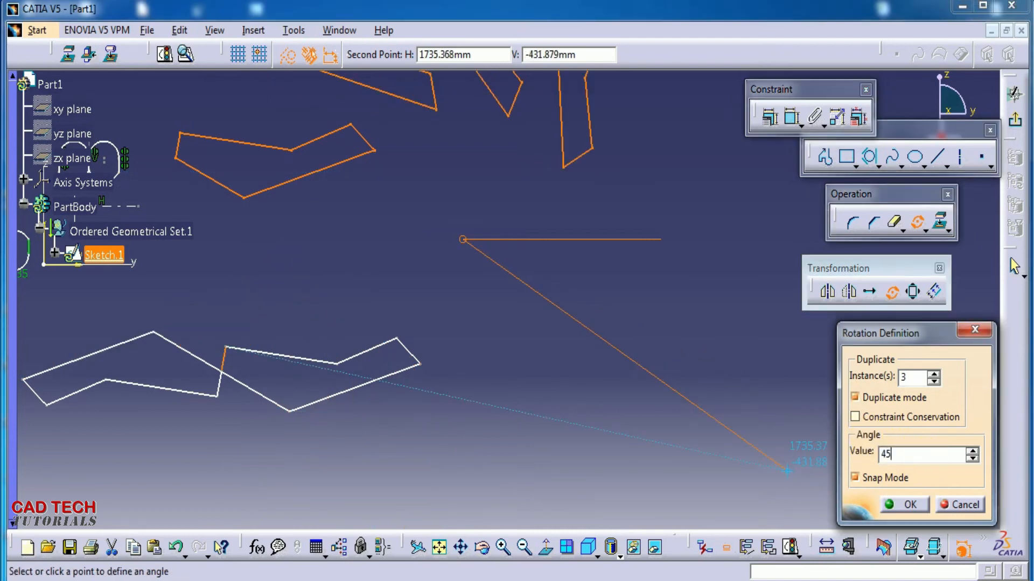
key("Return")
mouse_move(688, 305)
middle_mouse_down()
mouse_move(673, 296)
mouse_move(681, 340)
middle_mouse_up()
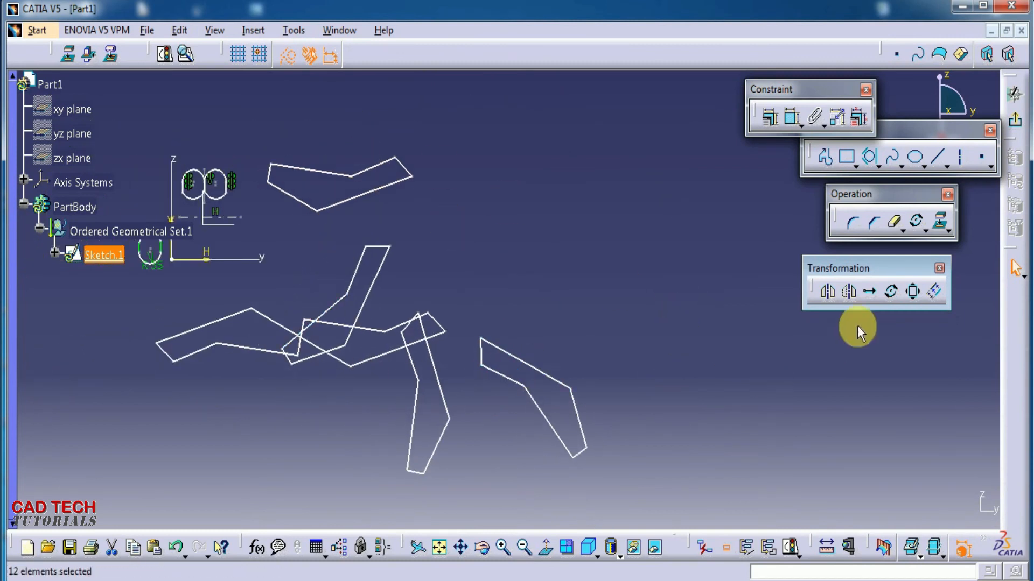
left_click(892, 292)
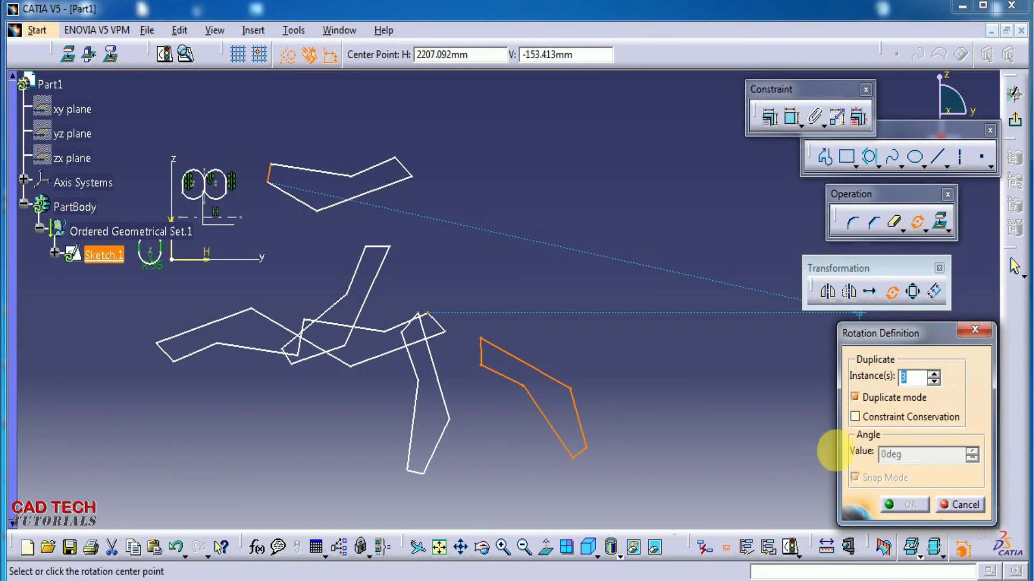
left_click(973, 507)
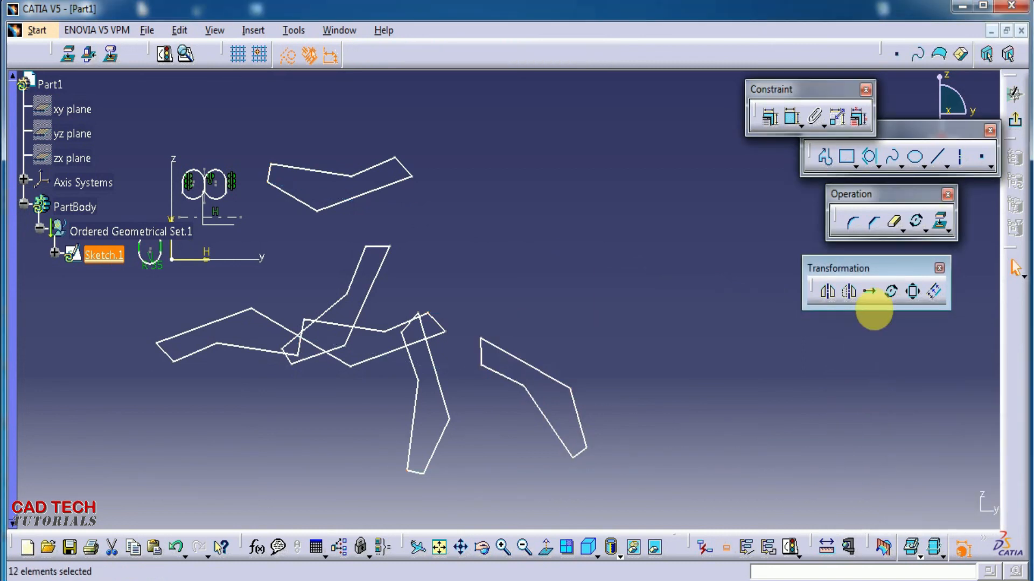